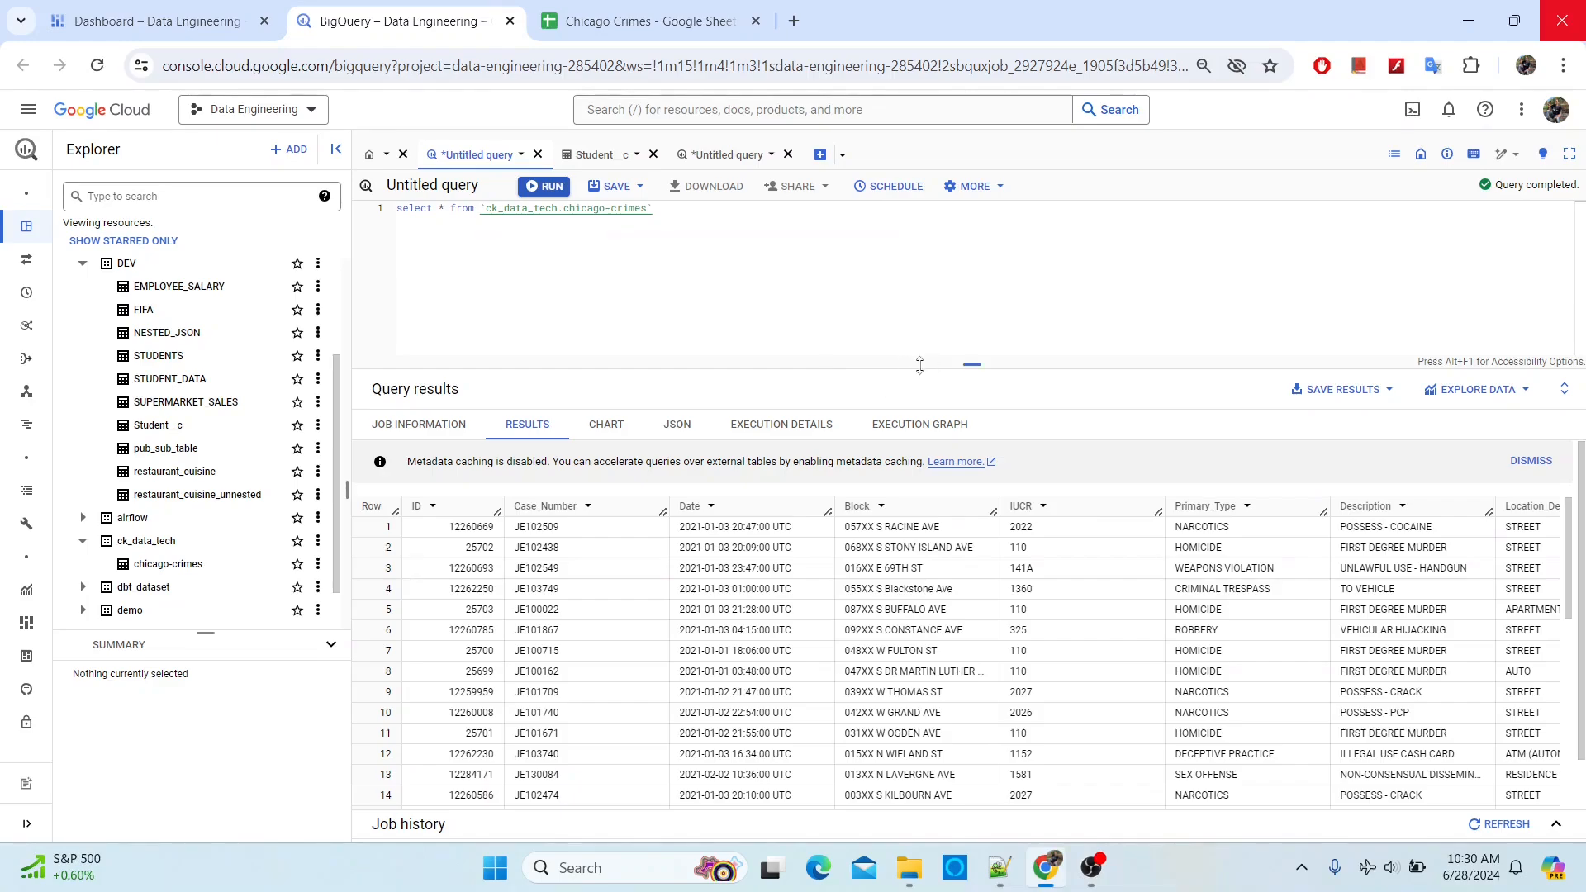
left_click_drag(670, 211, 397, 211)
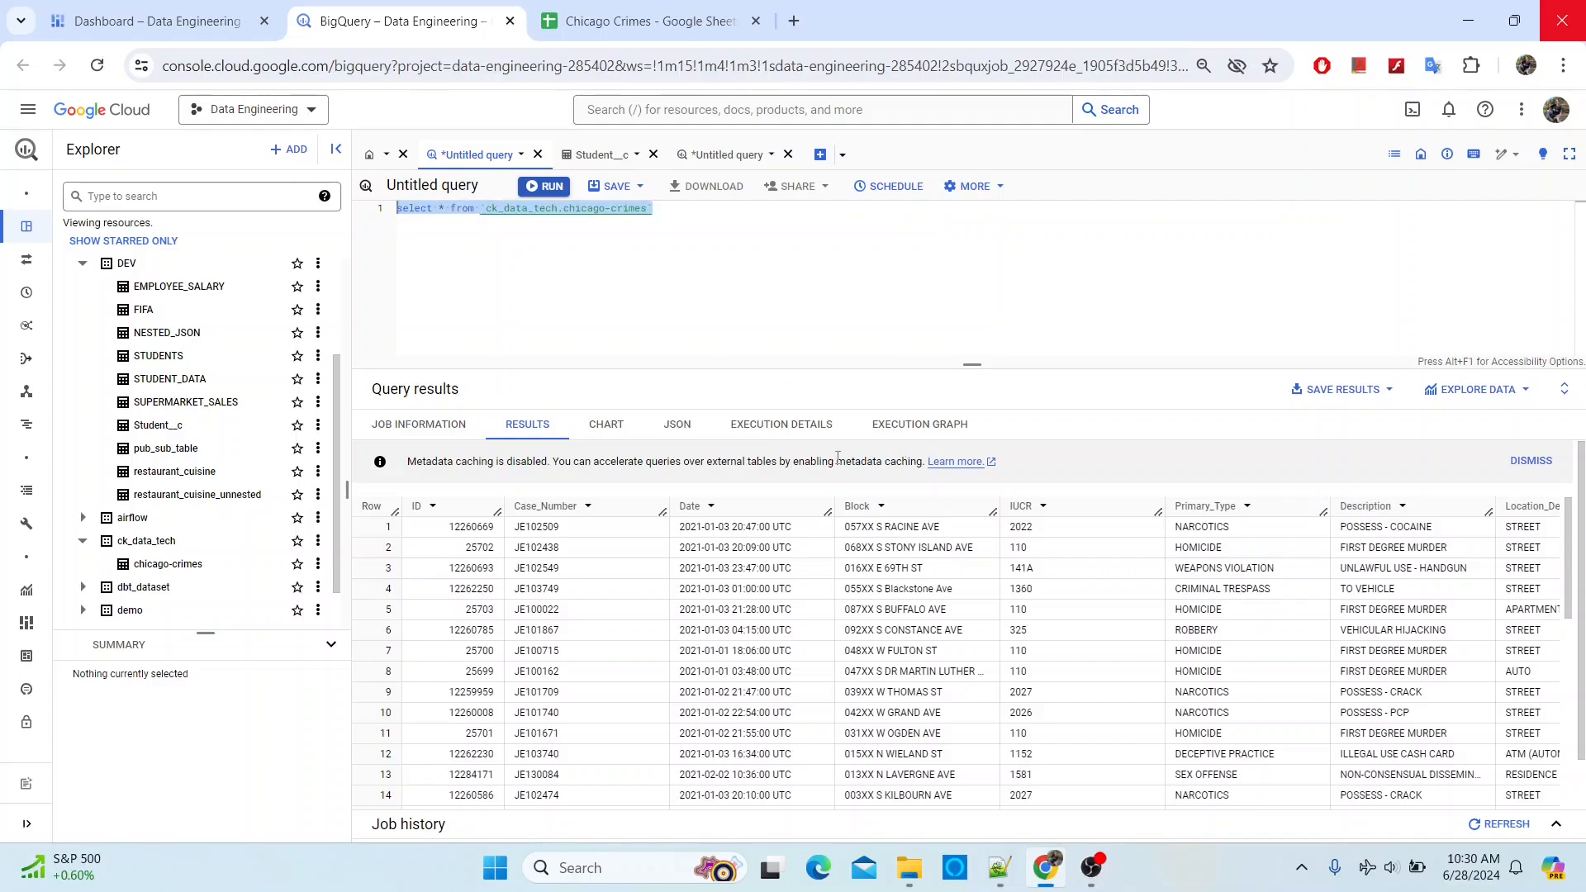
left_click(857, 320)
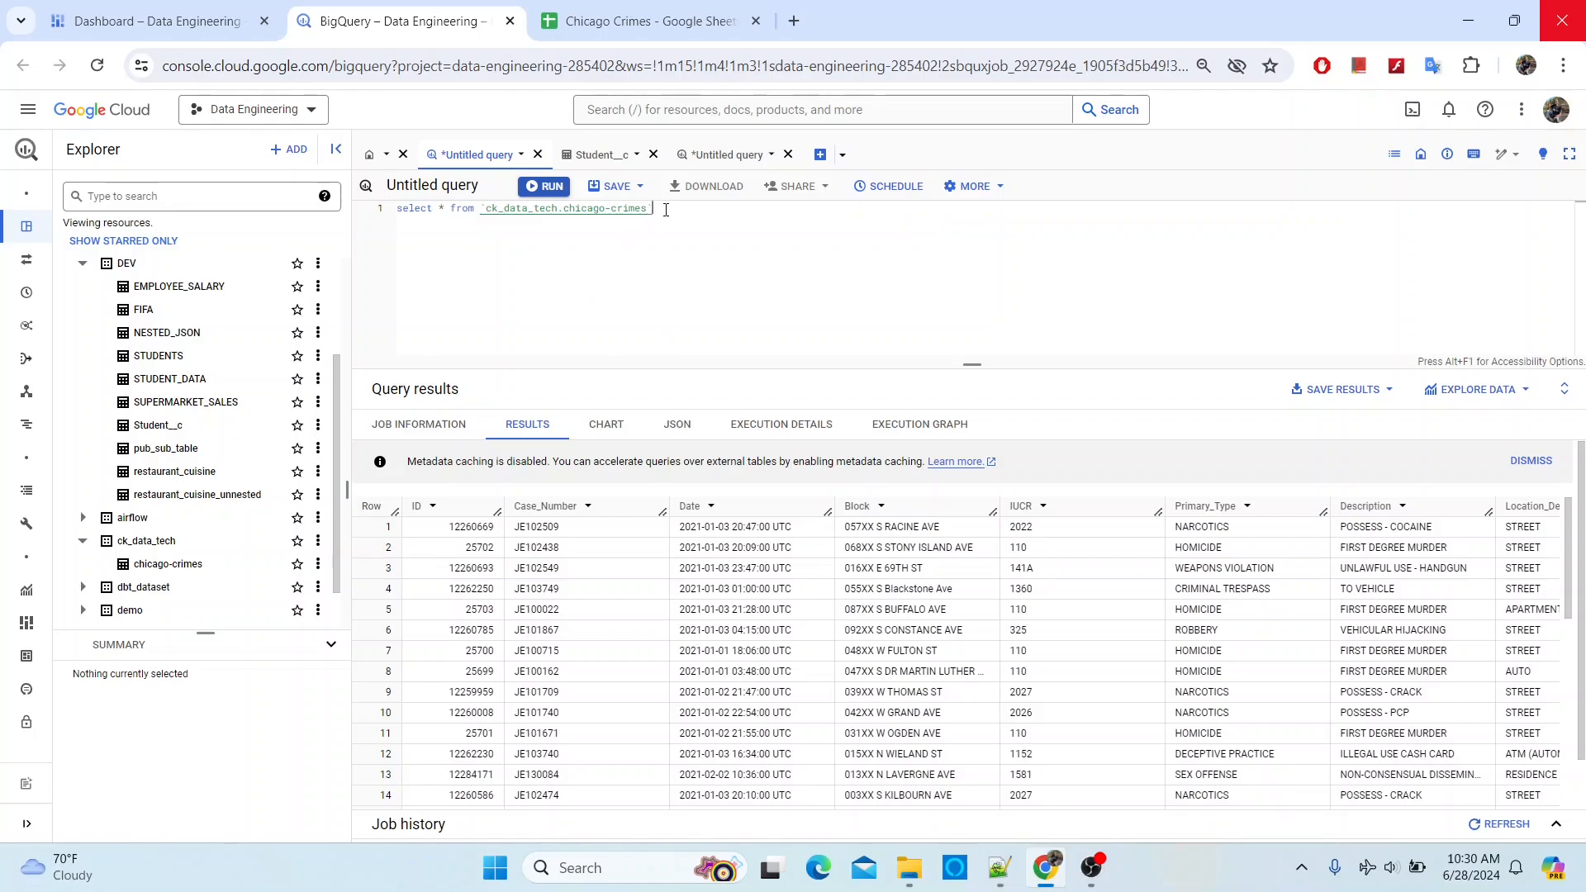
left_click_drag(656, 208, 354, 211)
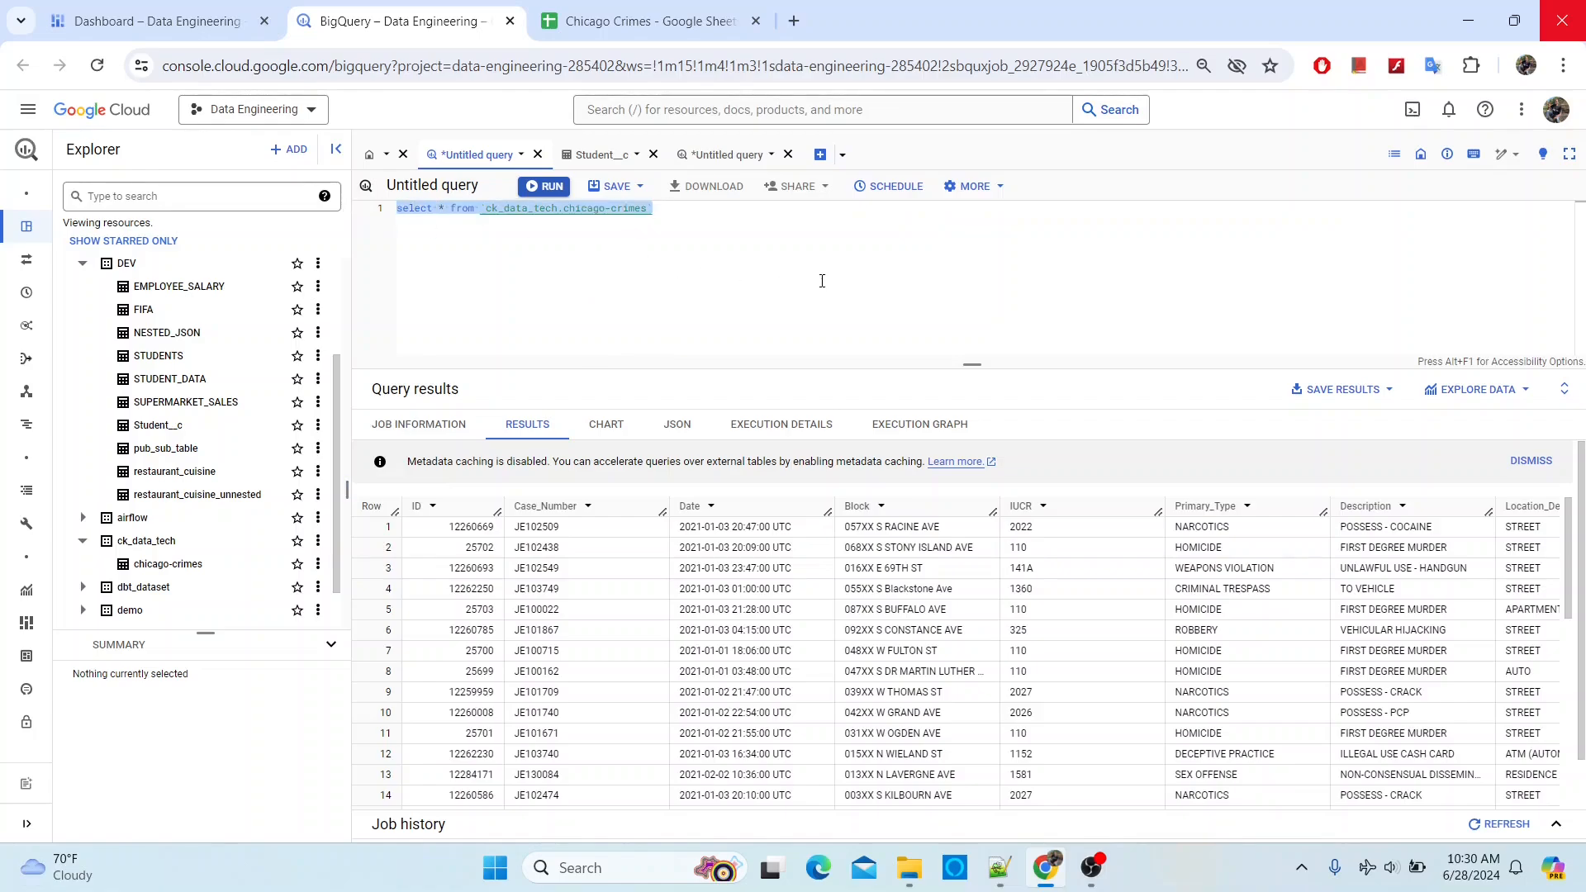
left_click(781, 296)
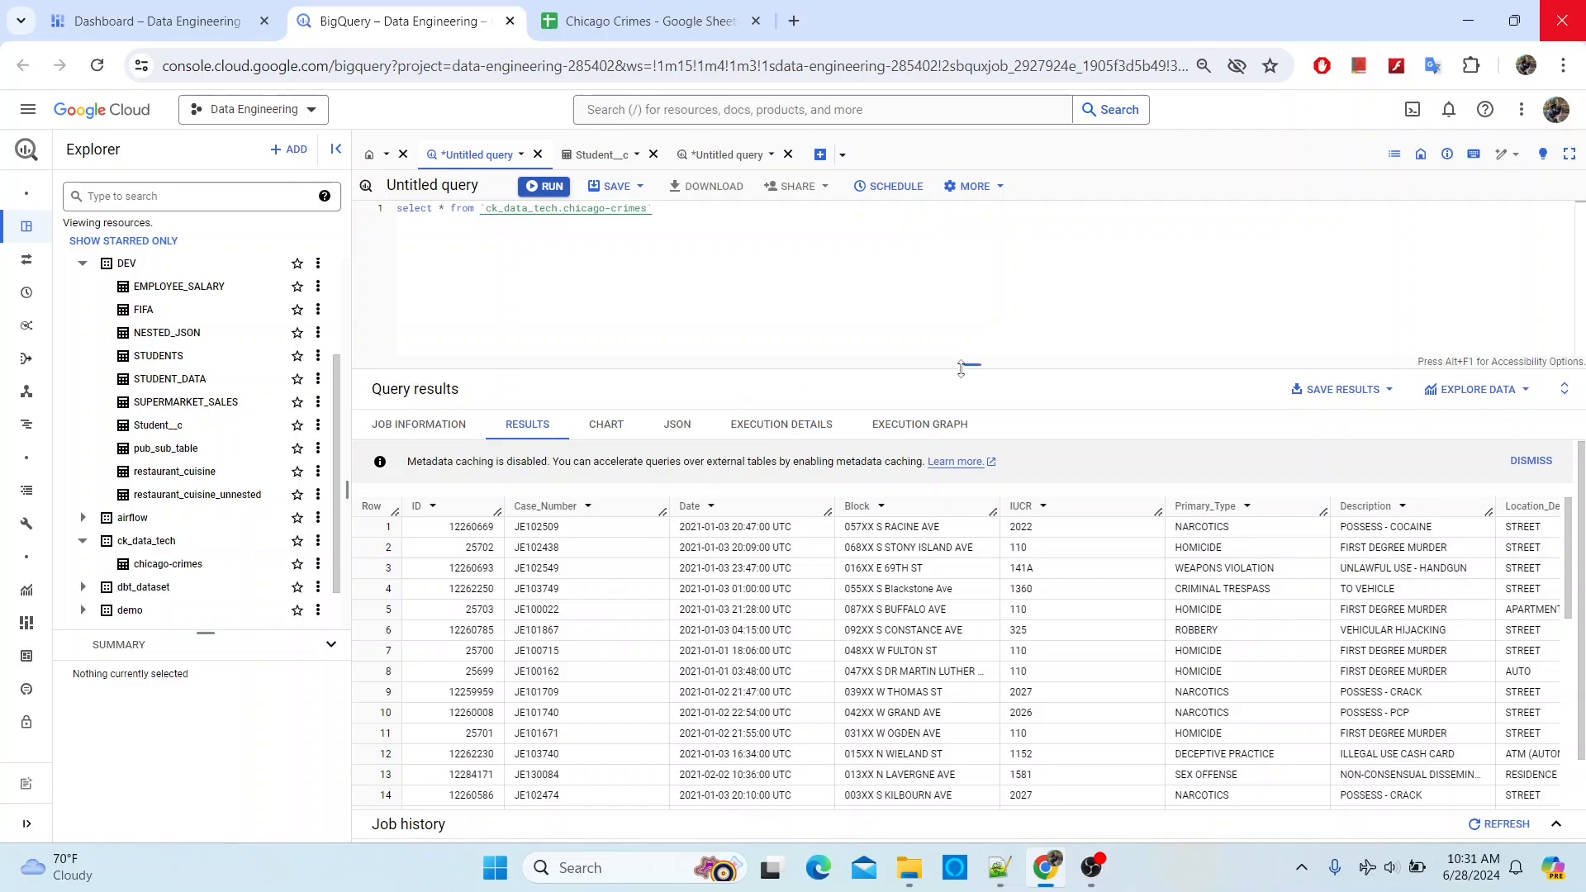
- Enlarge the query results area slightly and collapse the DEV dataset in the resource tree
left_click_drag(972, 364, 972, 334)
scroll(185, 512, "up", 3)
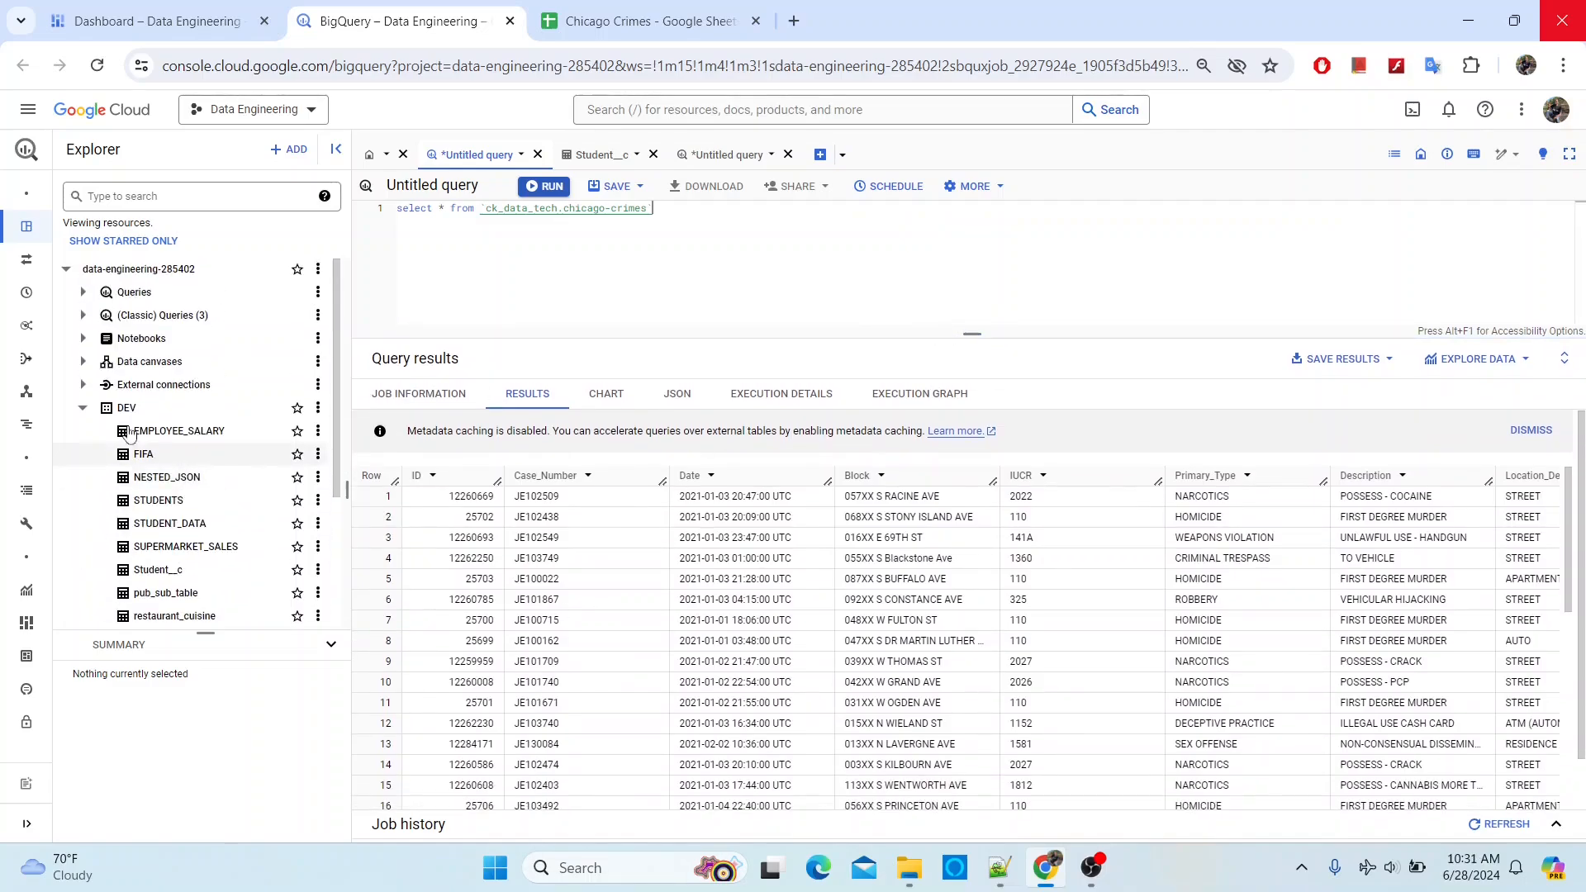
left_click(84, 408)
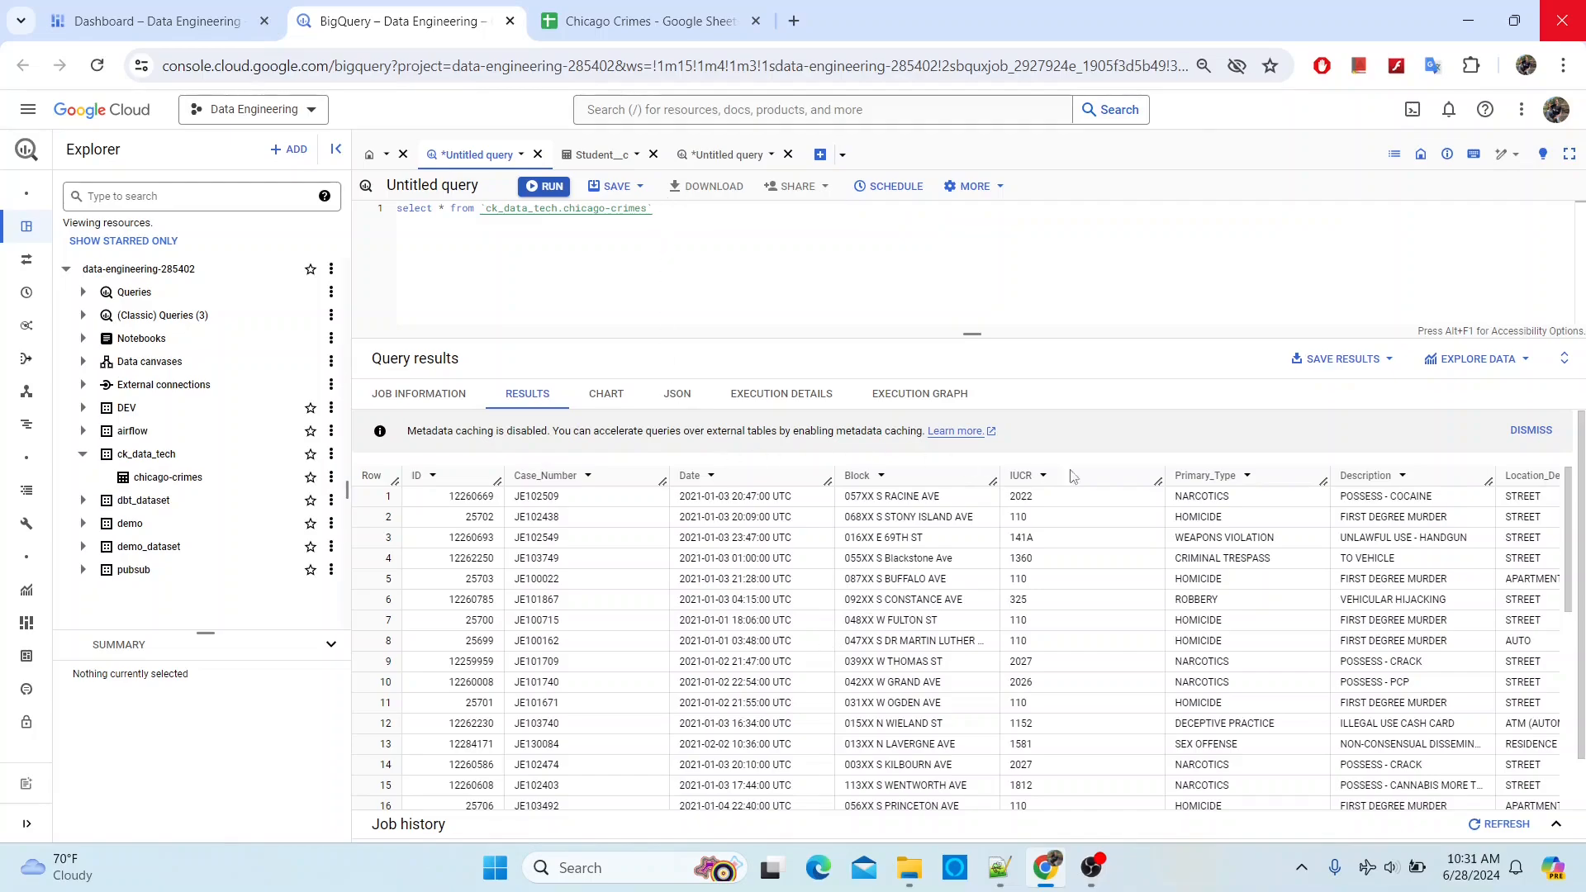
- Review the formats and destinations available for saving the query results
left_click(1375, 368)
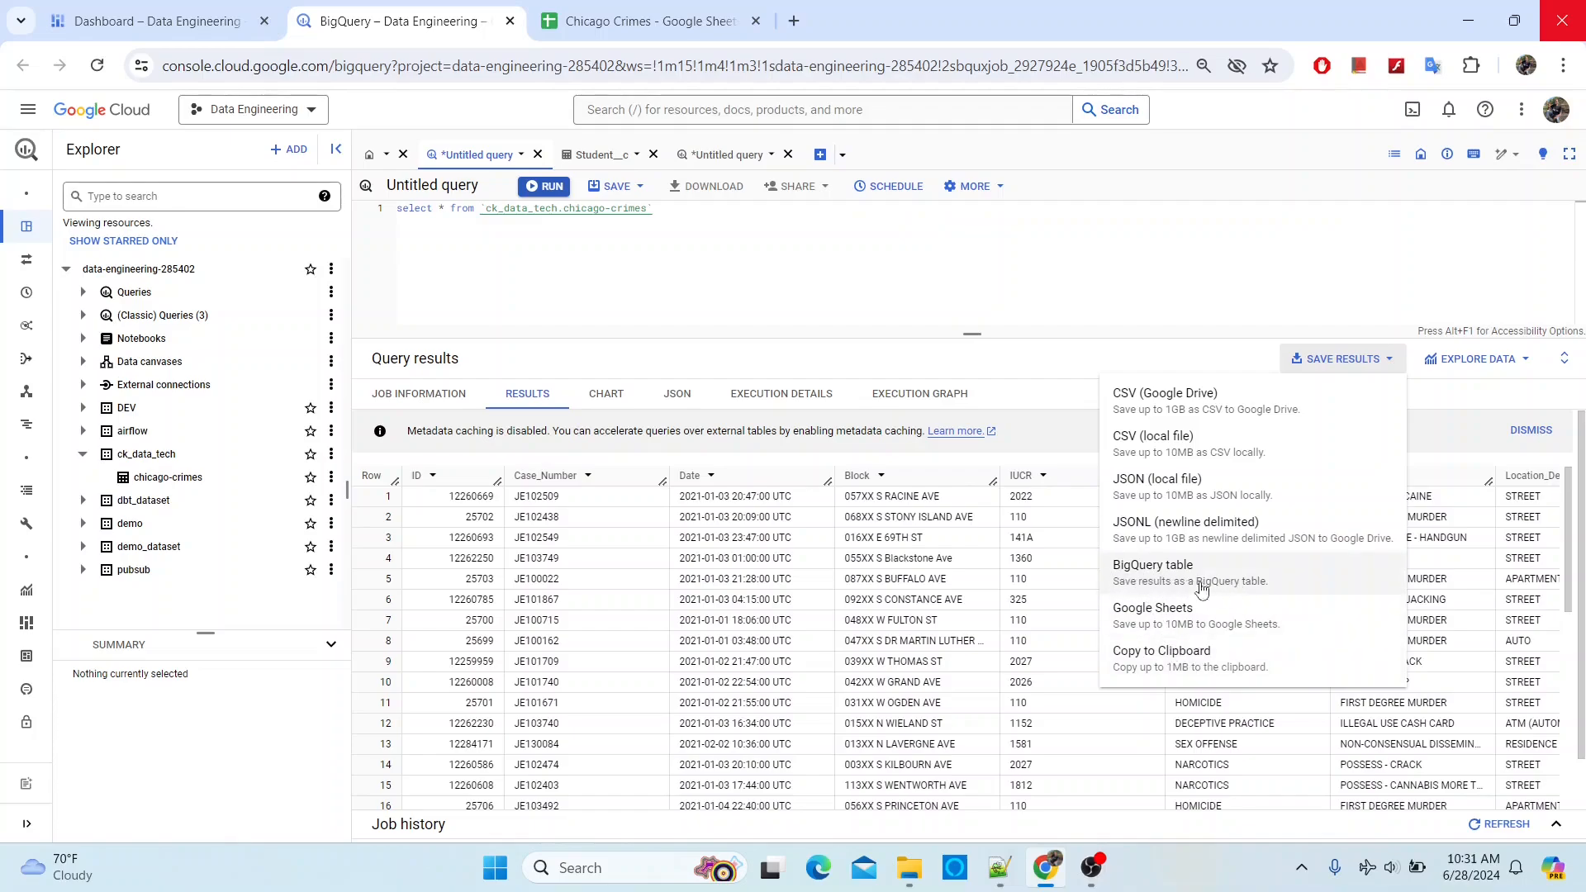
left_click(865, 300)
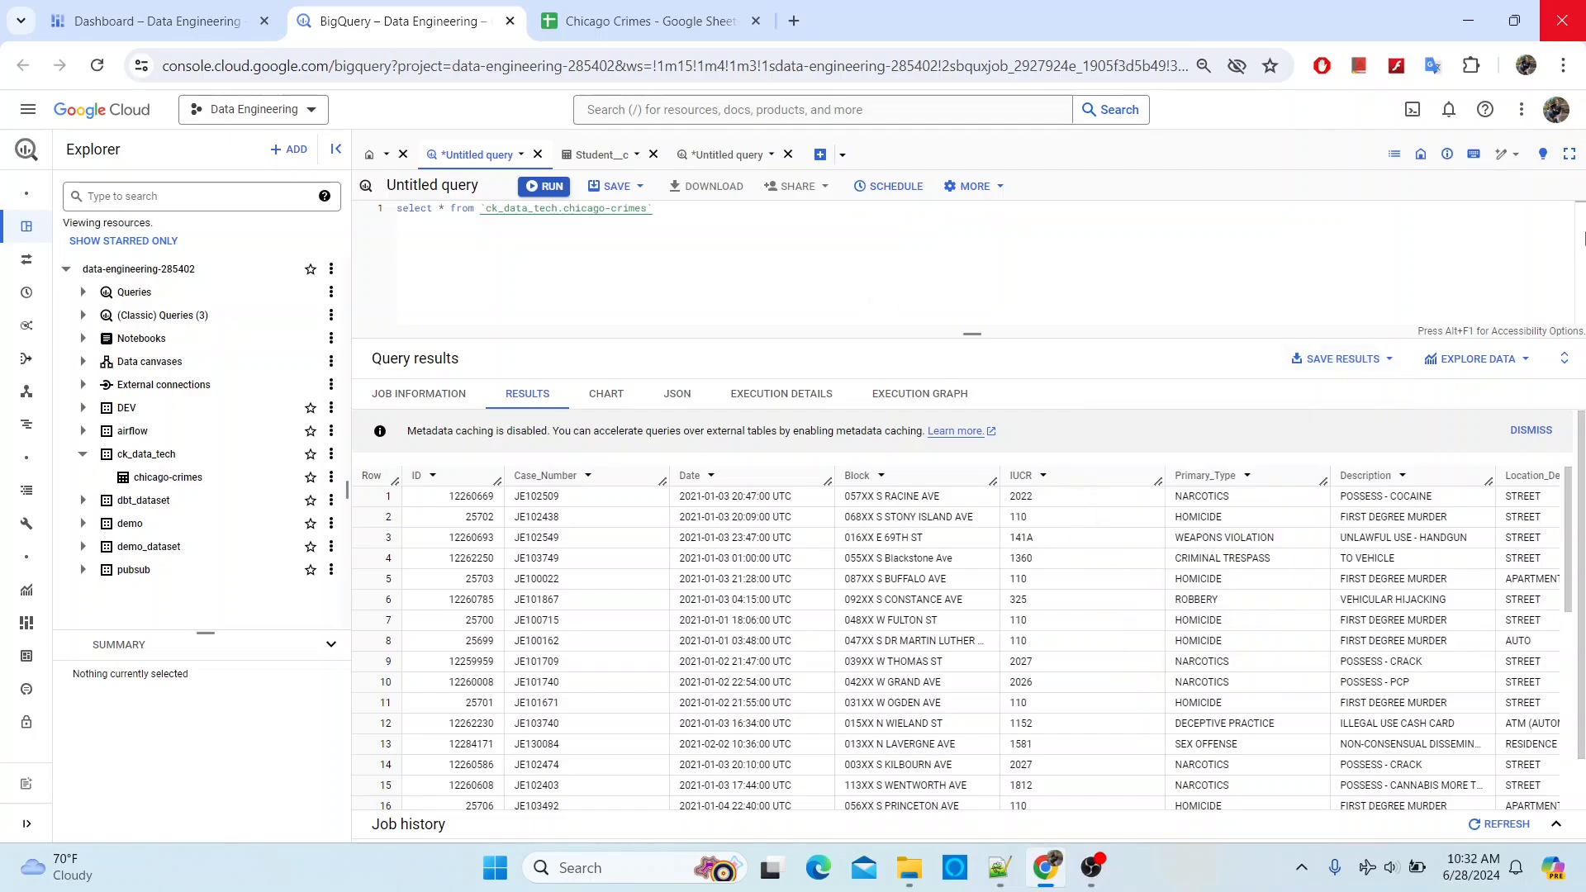
left_click_drag(669, 211, 385, 214)
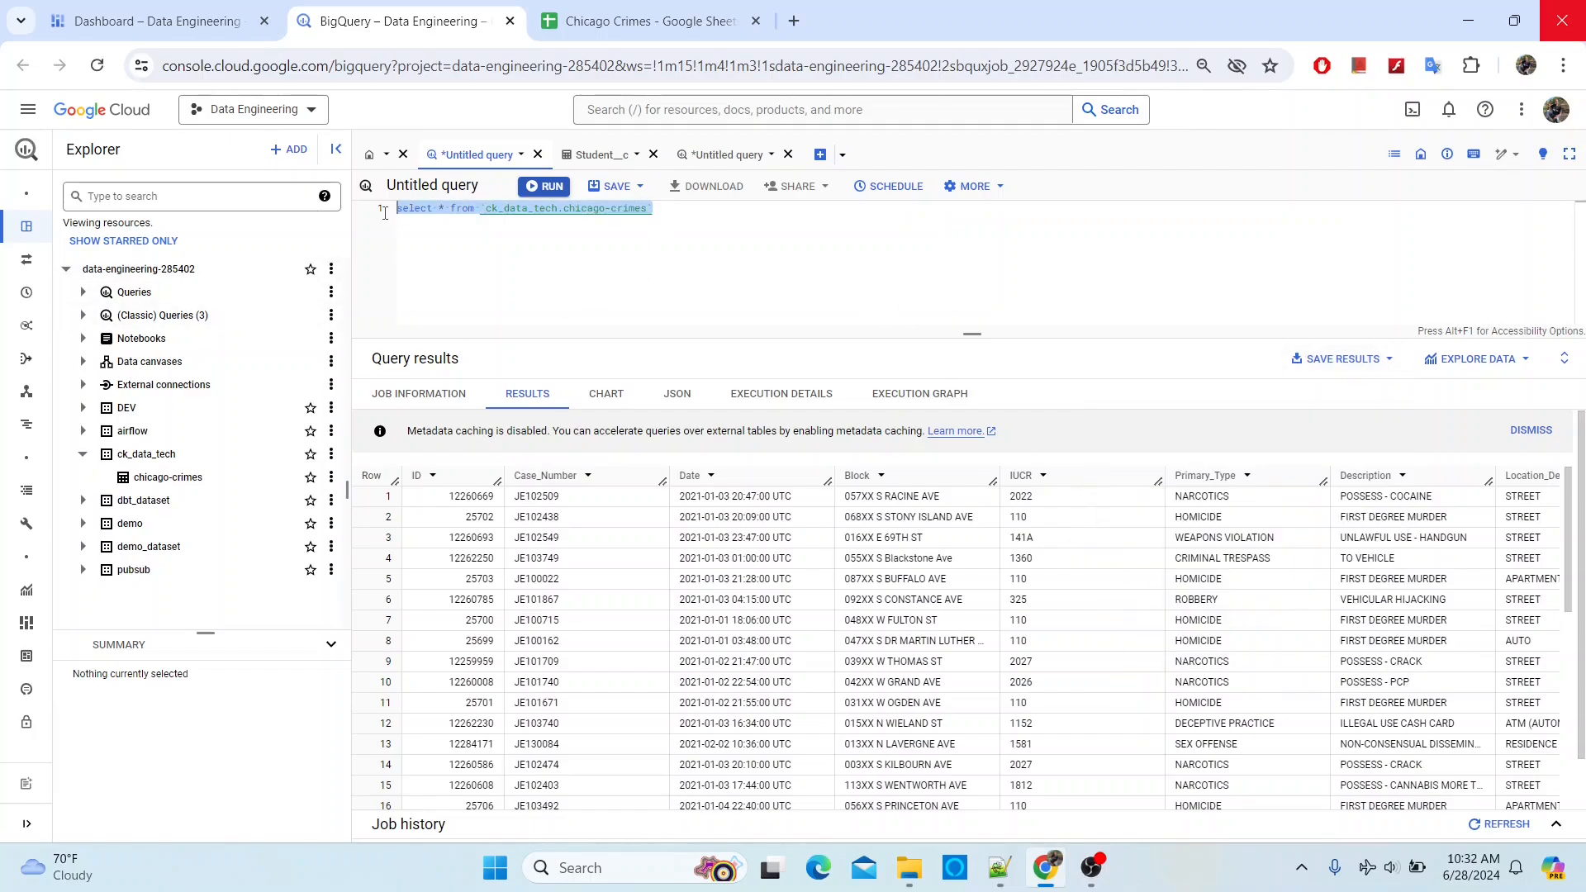
left_click(542, 236)
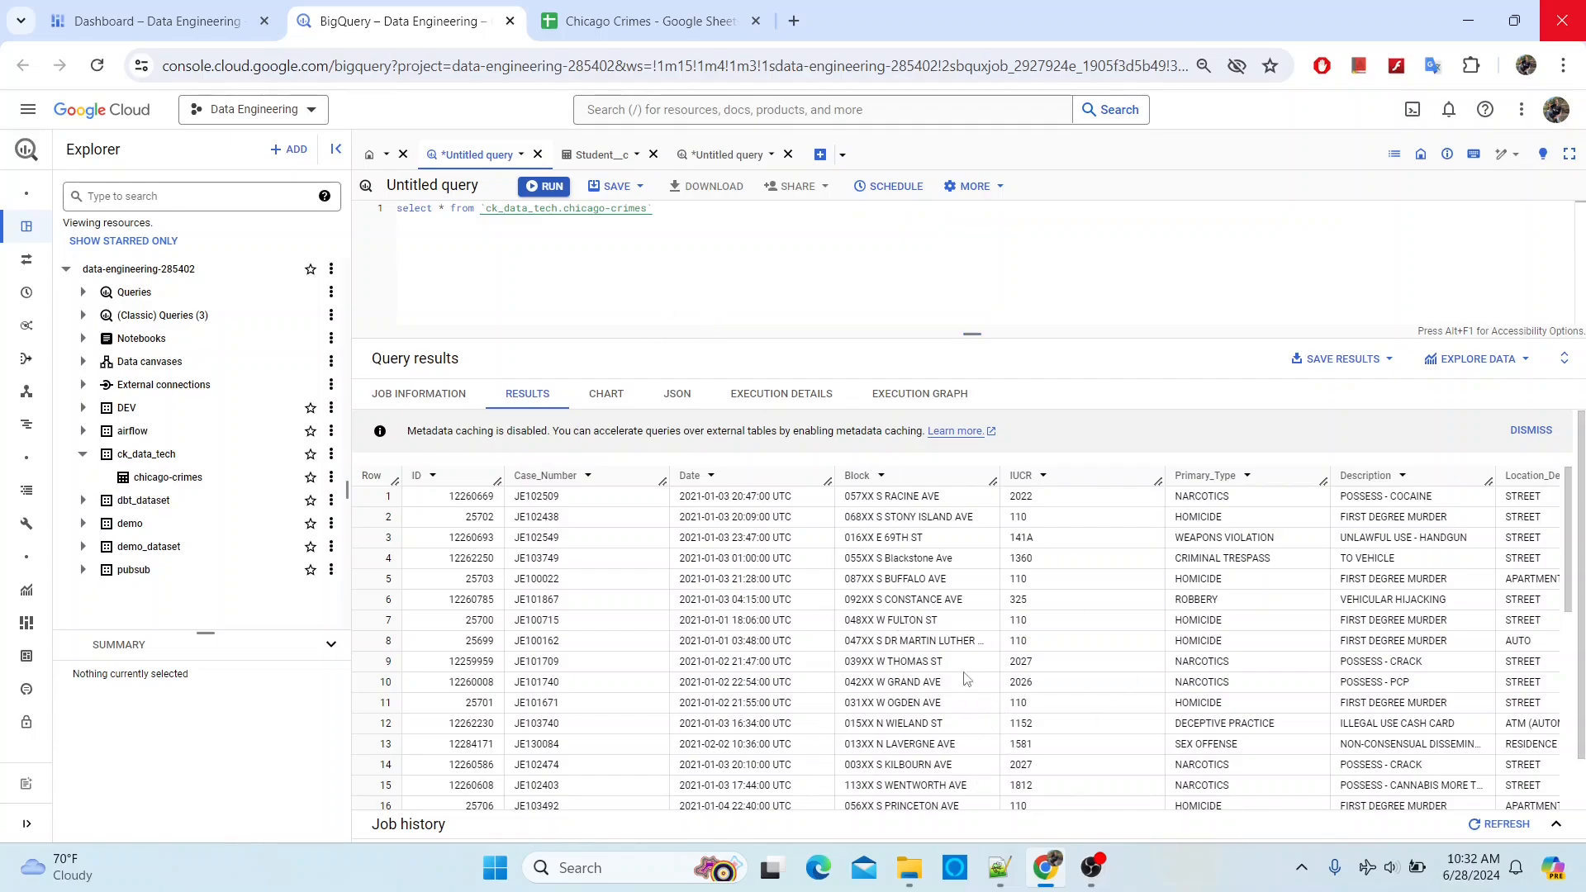
- Inspect the chicago-crimes table's details and the Google Sheet that serves as its external source
left_click(160, 478)
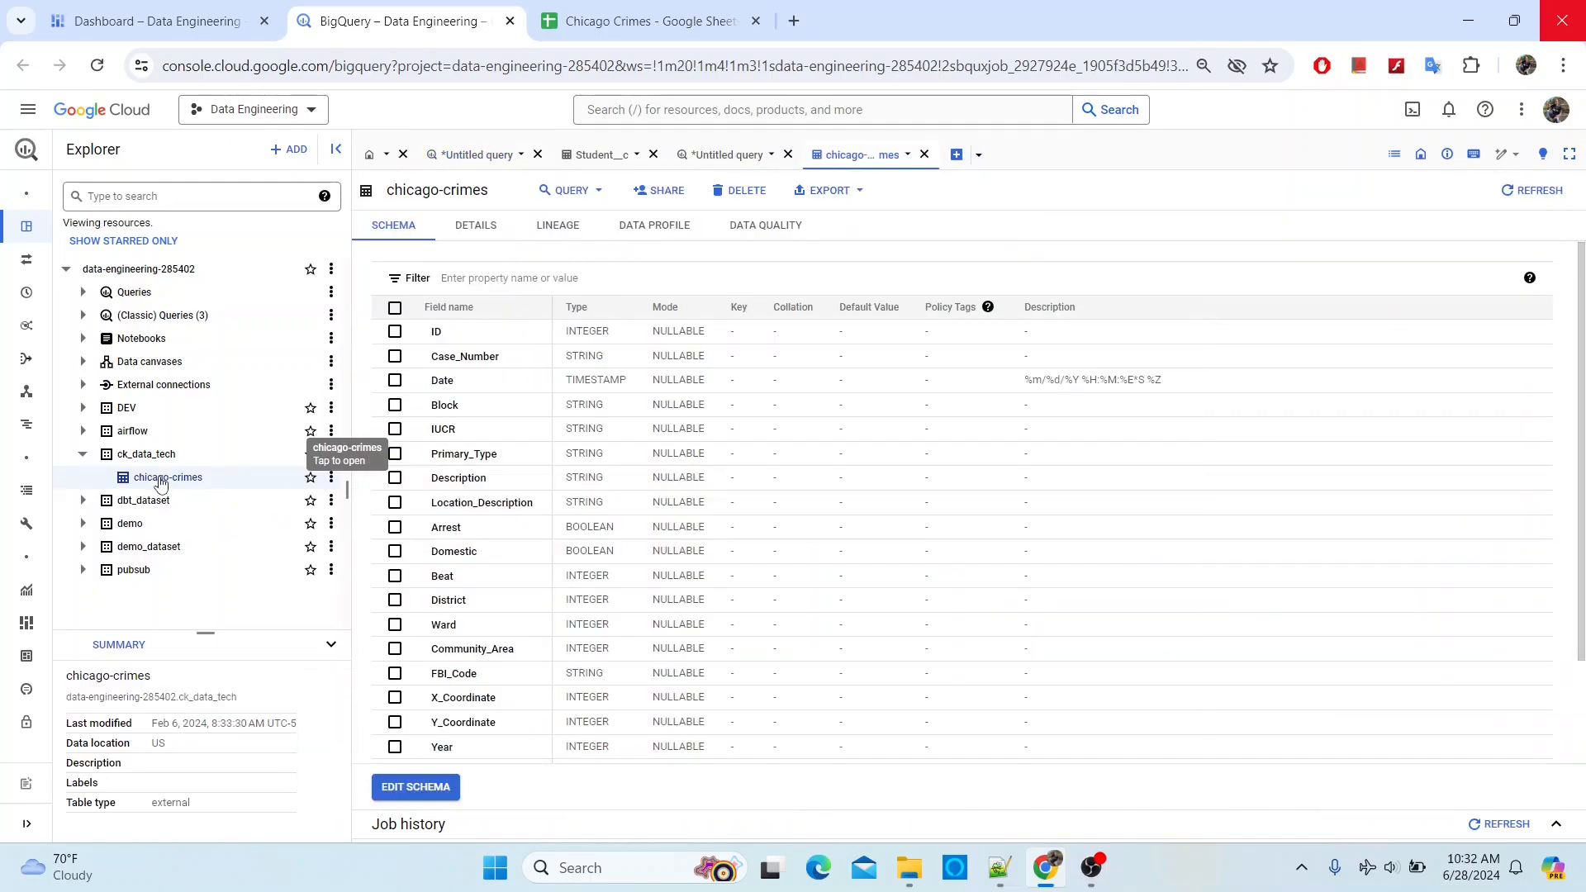
left_click(481, 227)
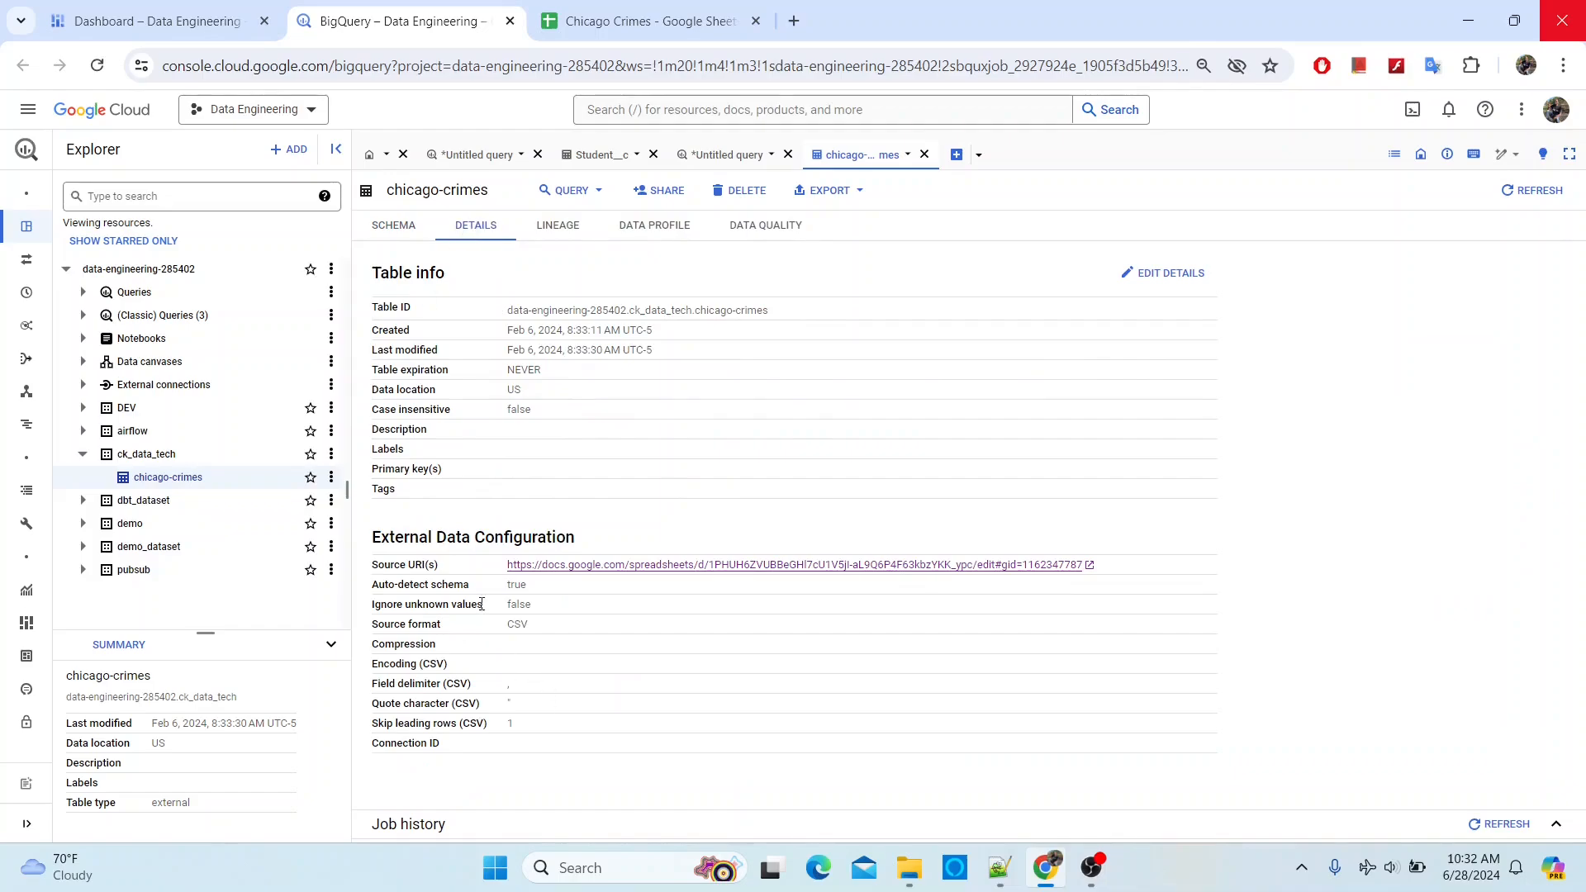
left_click_drag(454, 570, 379, 570)
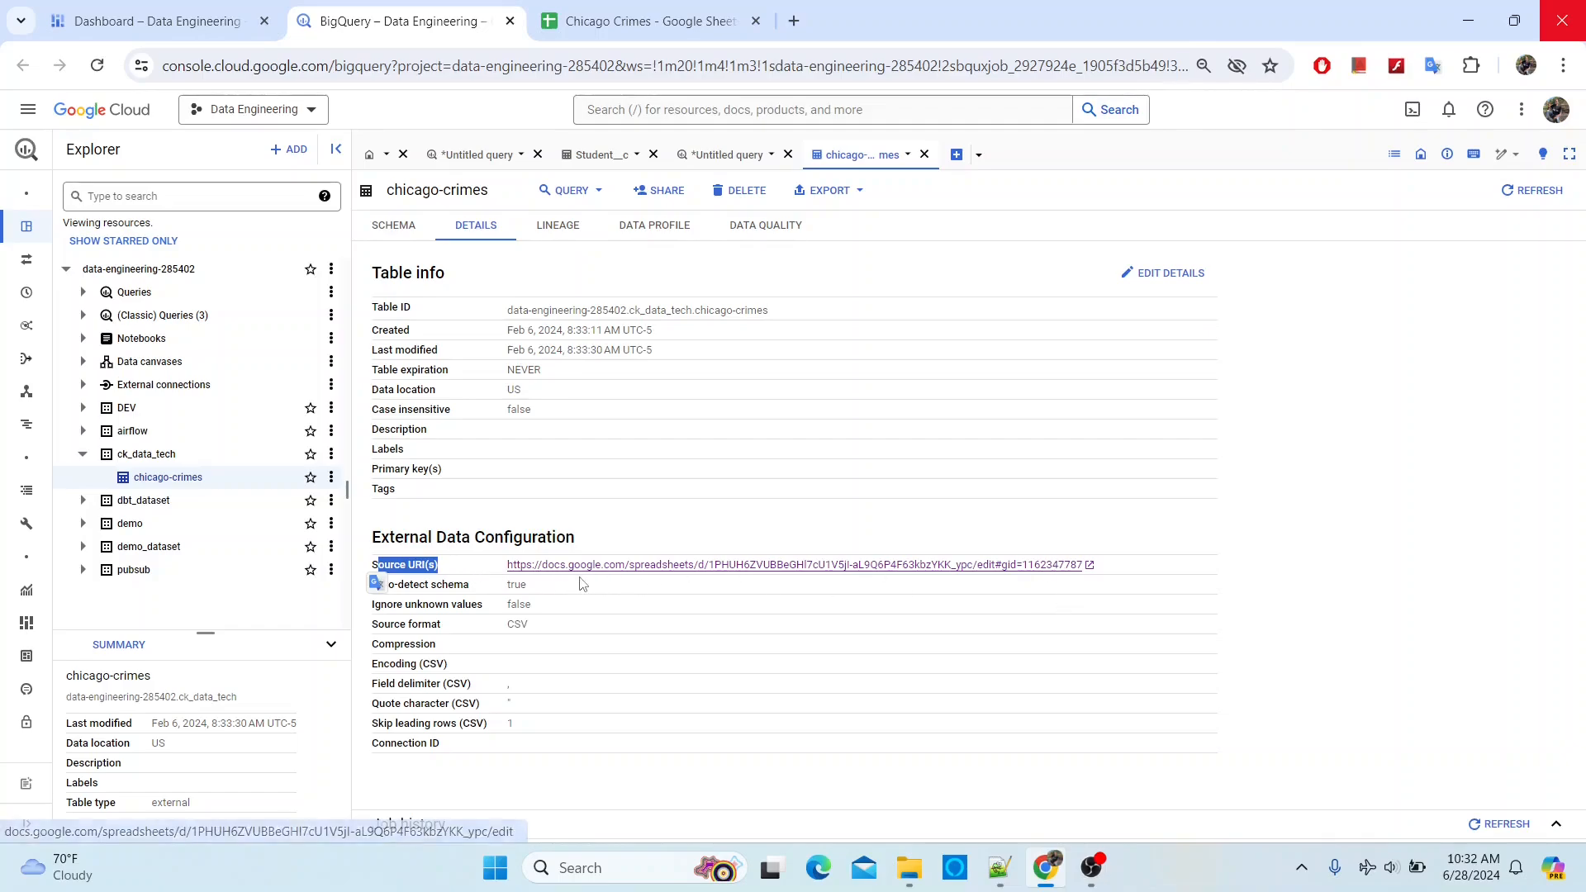
left_click(566, 8)
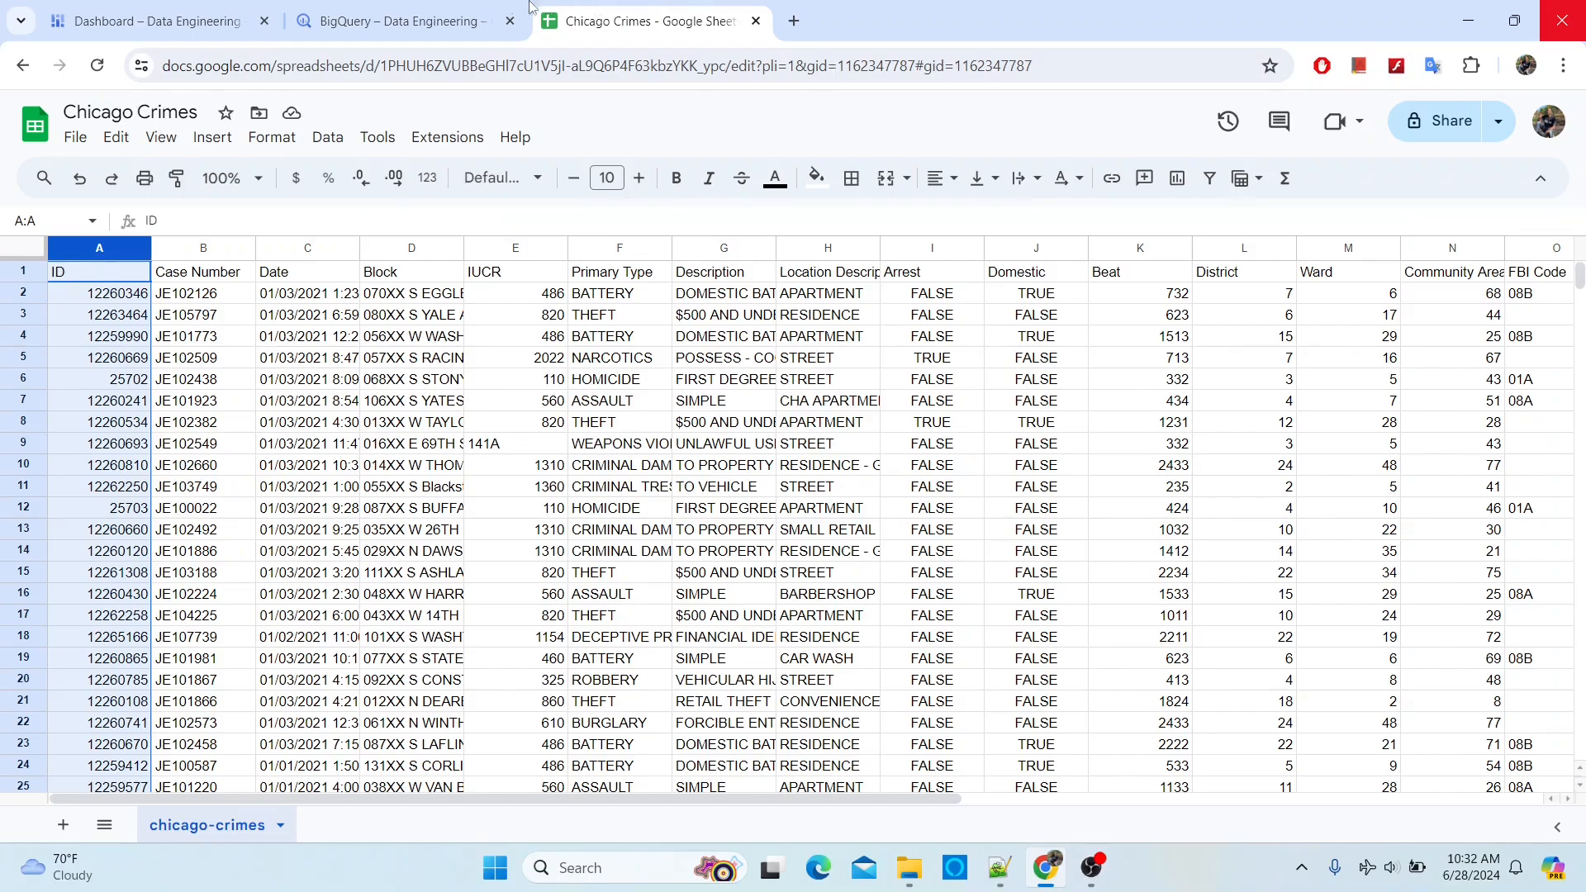
scroll(355, 484, "down", 4)
scroll(353, 479, "up", 4)
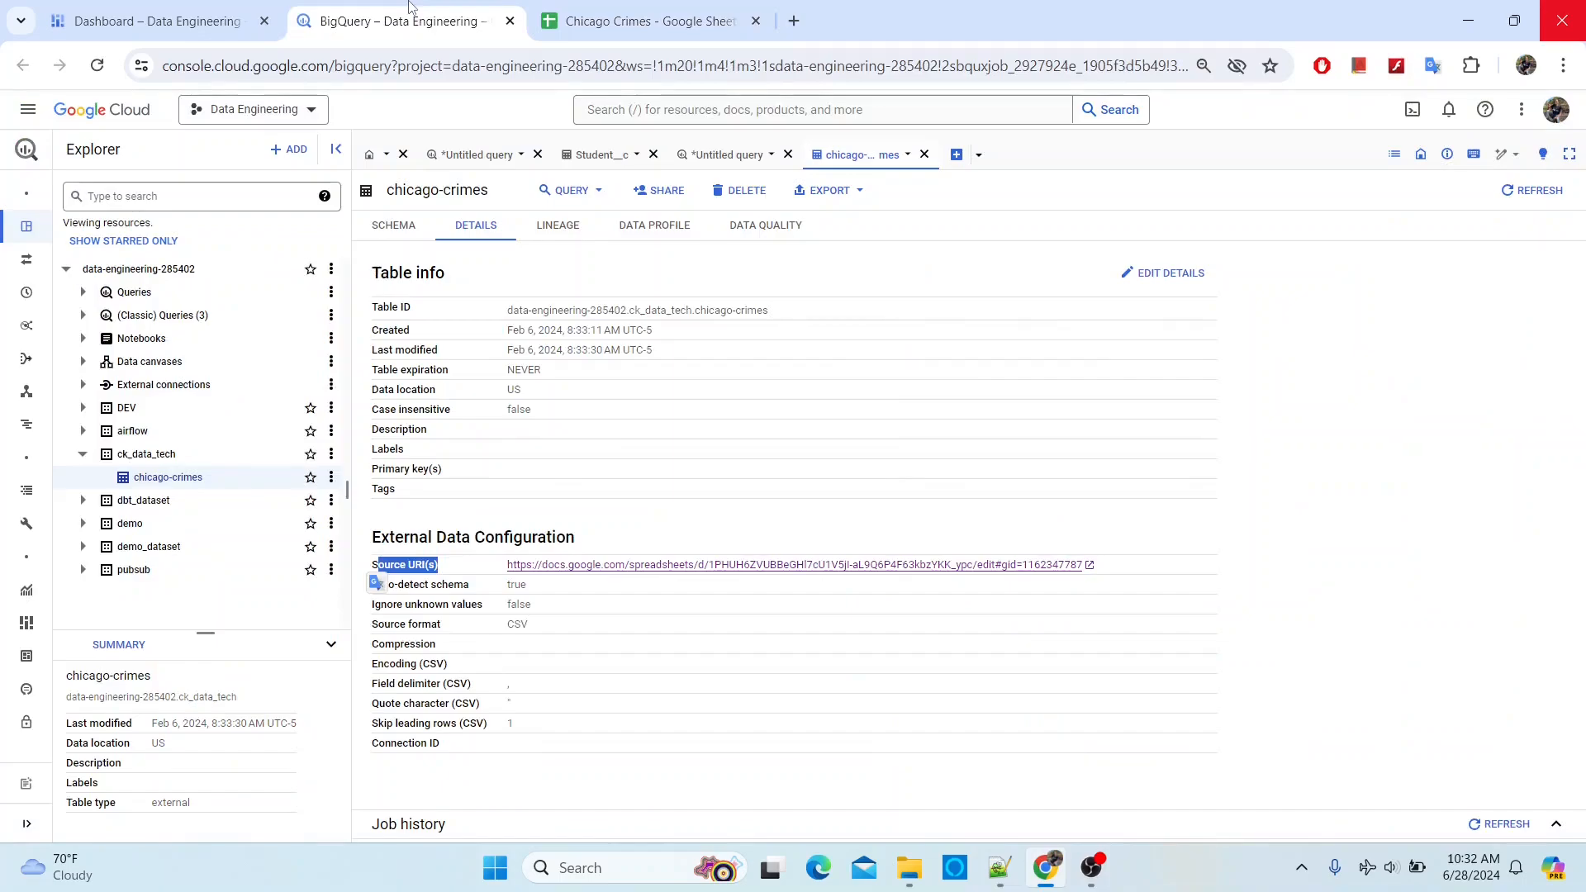
left_click(413, 21)
left_click(621, 698)
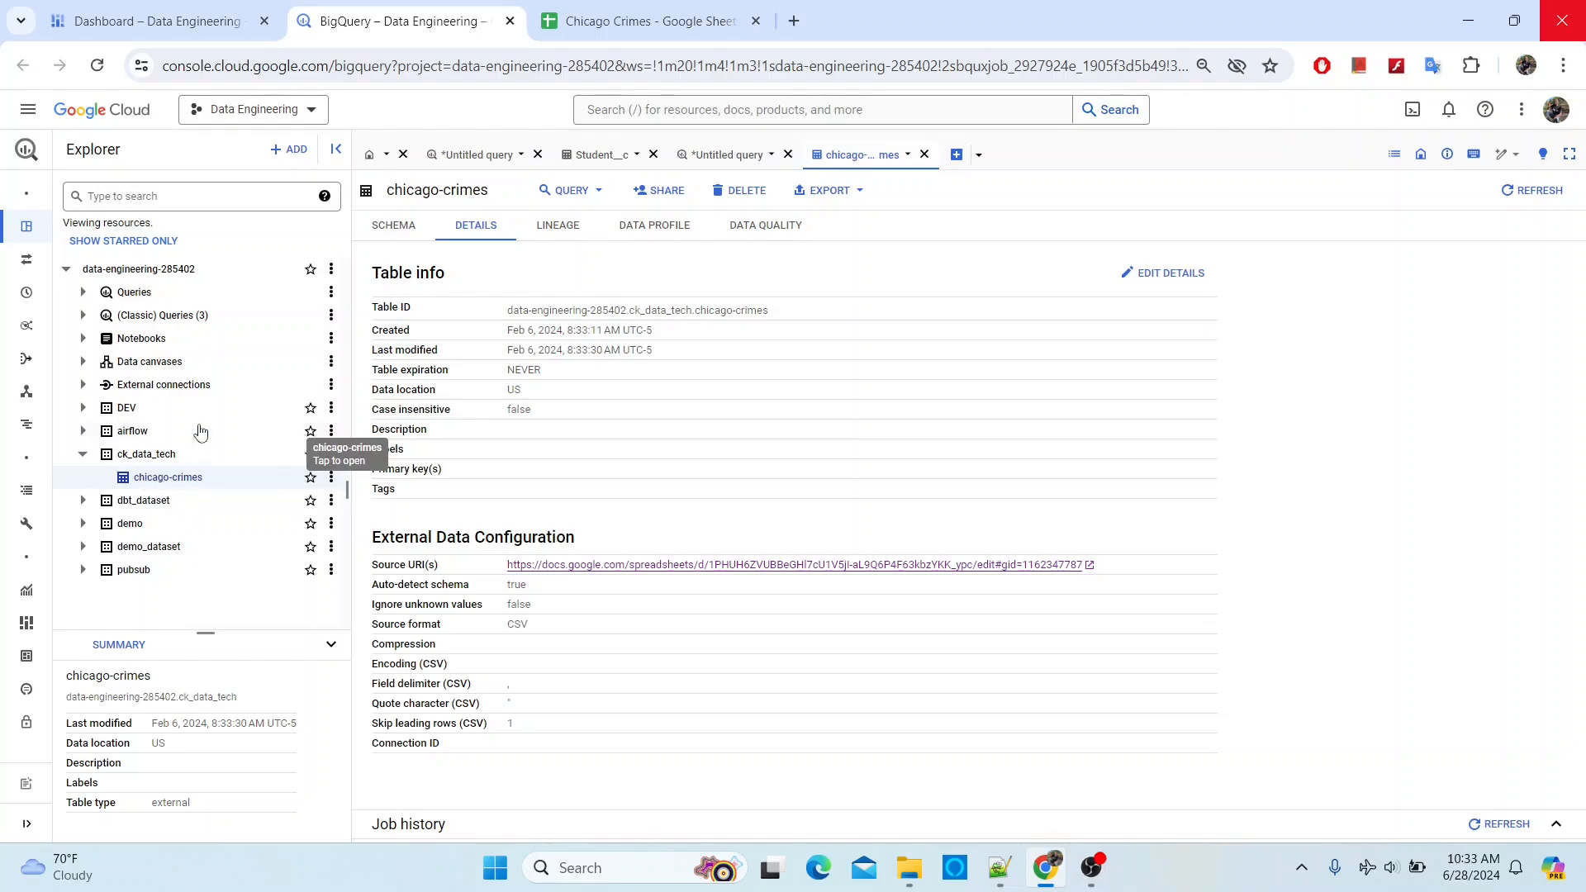
- Return to the untitled query on chicago-crimes and look through its result rows in an enlarged results area
left_click(496, 155)
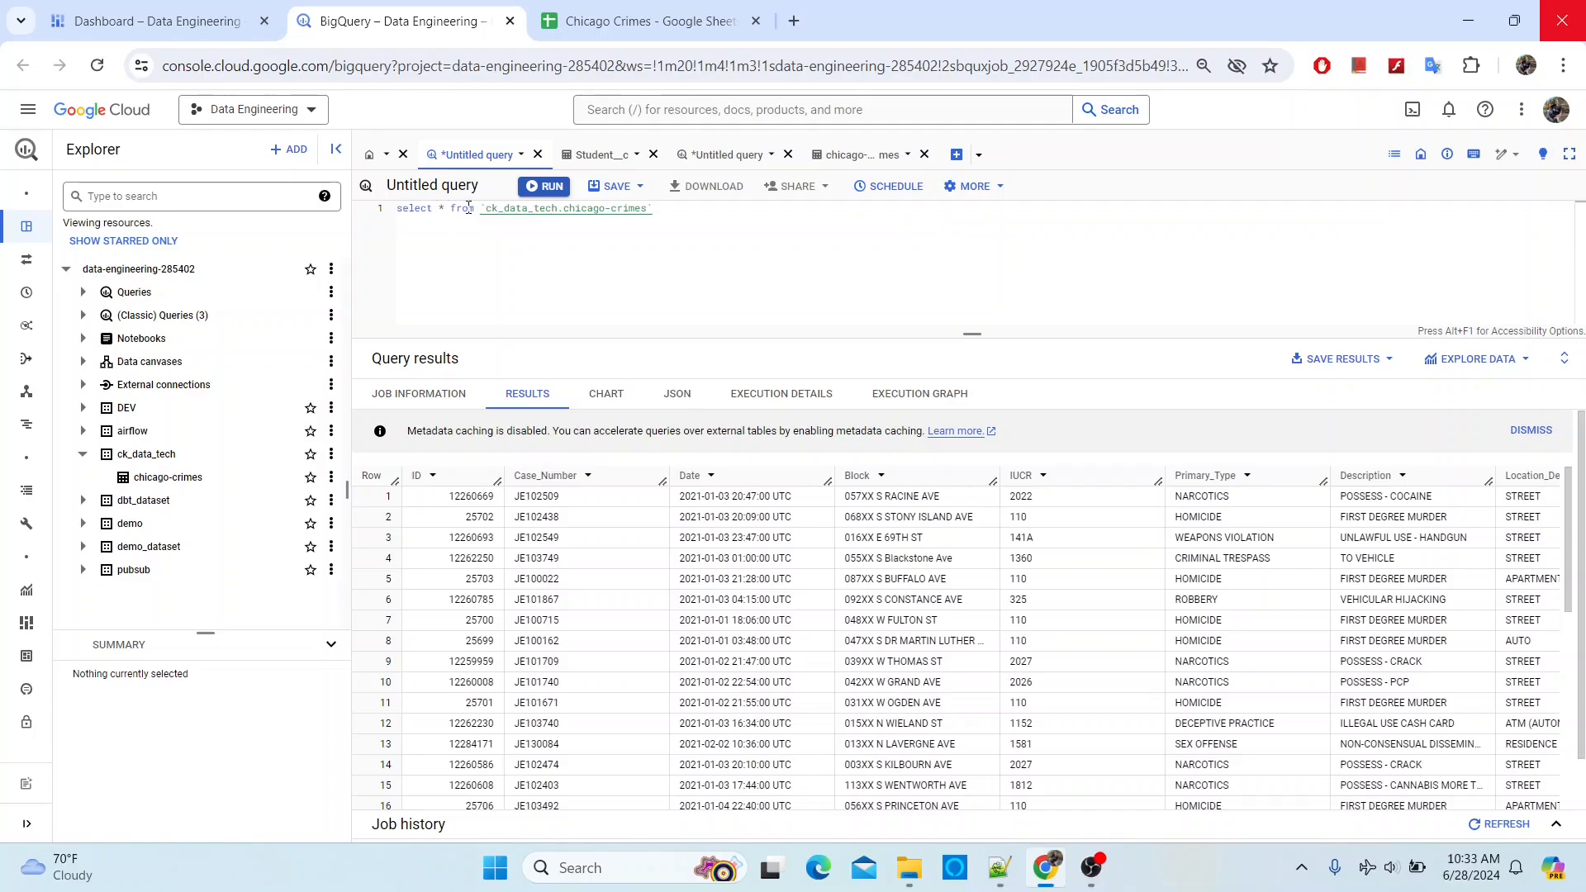
left_click(386, 207)
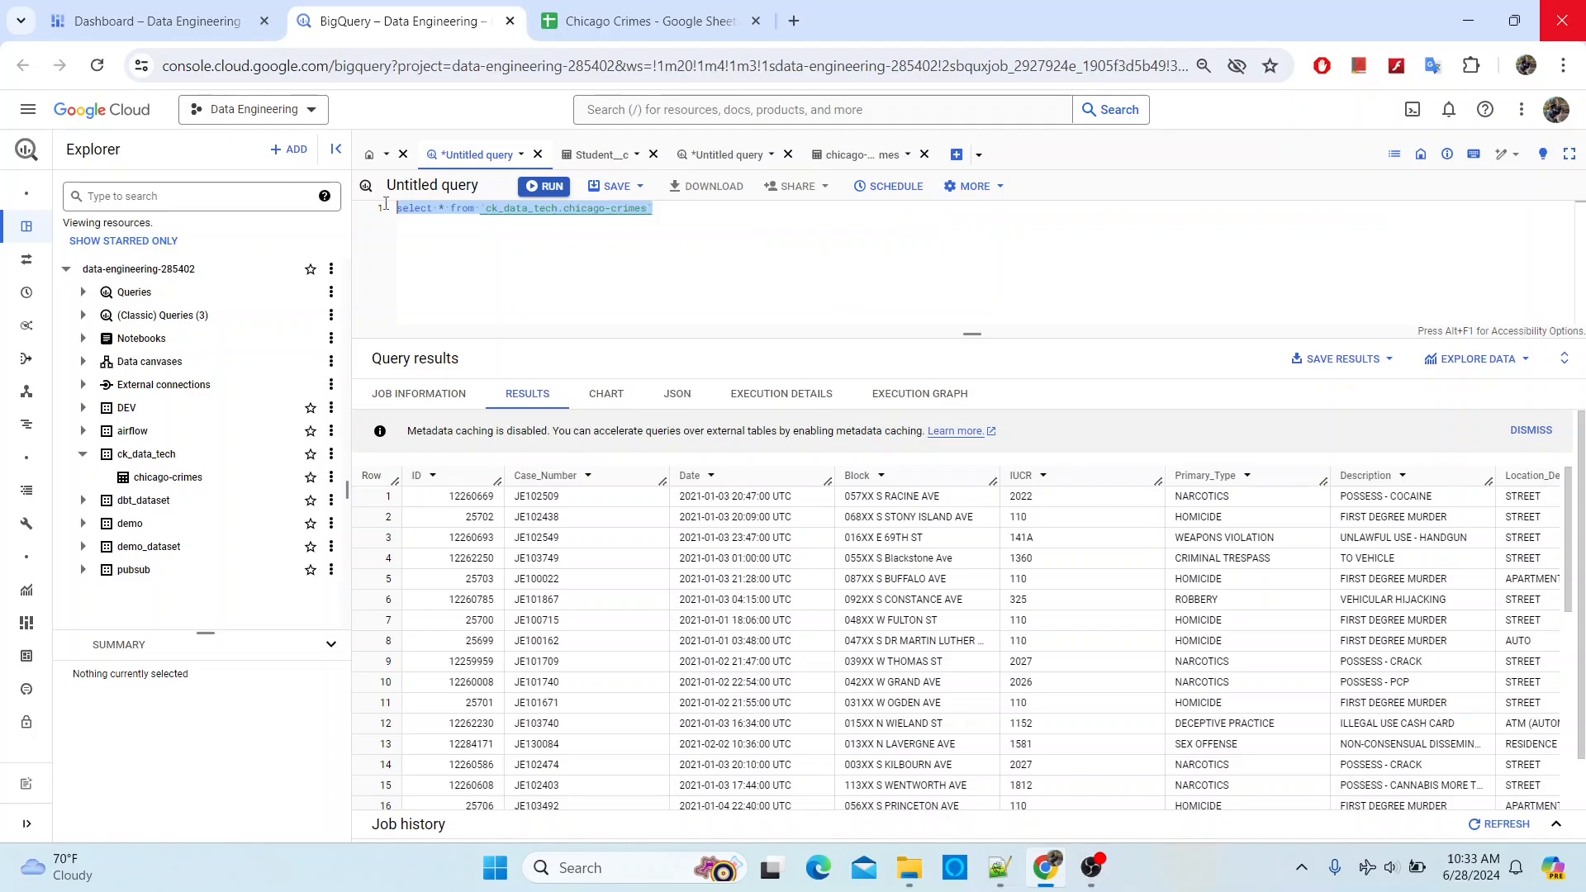
left_click(446, 207)
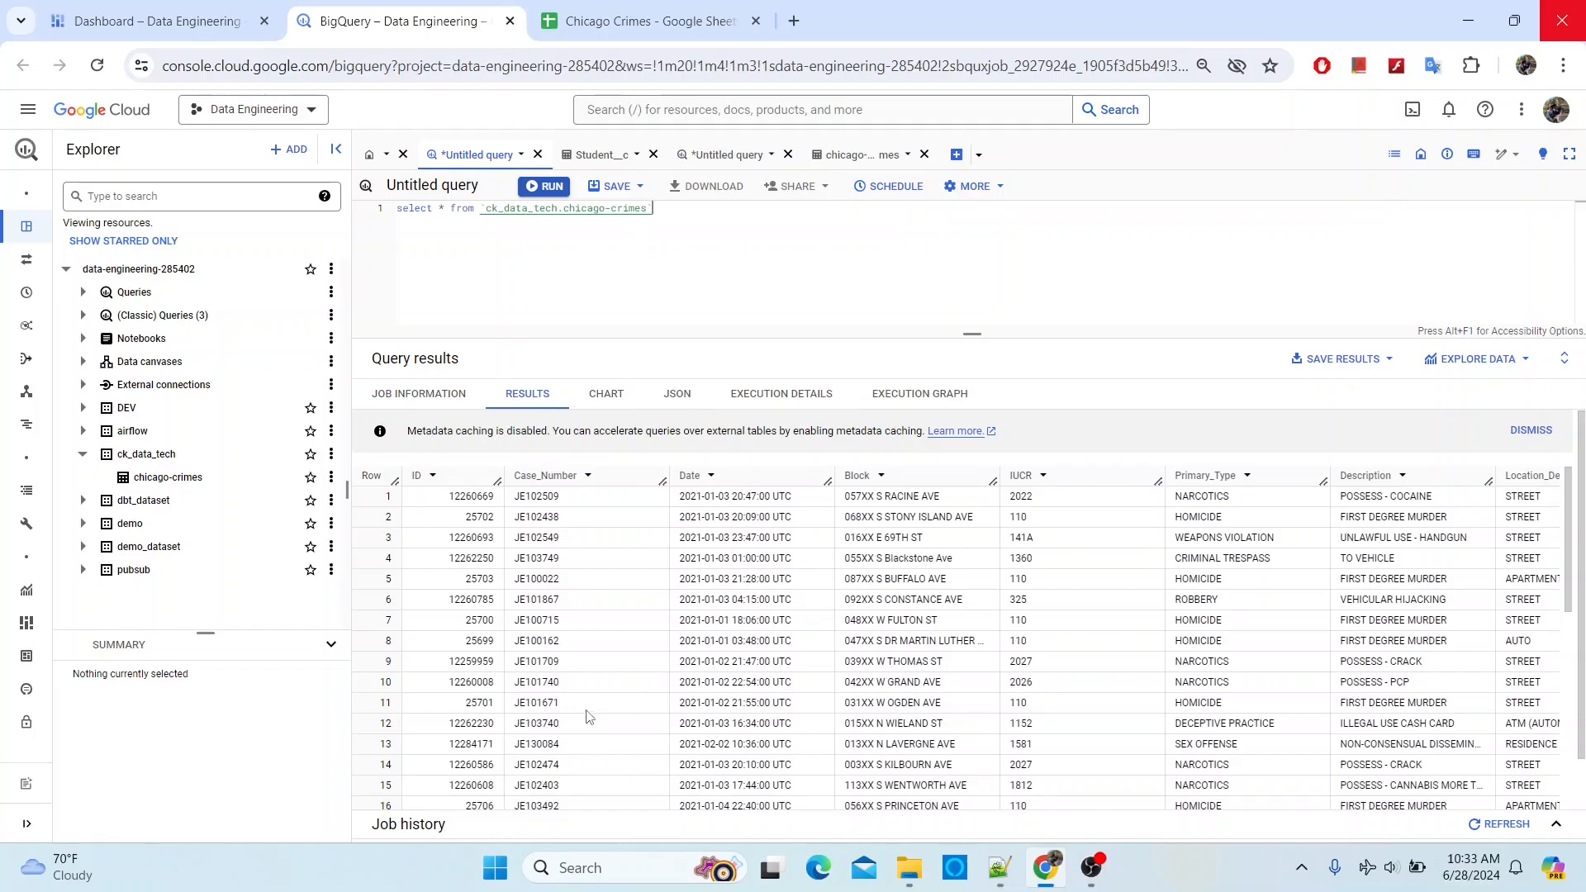
scroll(744, 727, "down", 5)
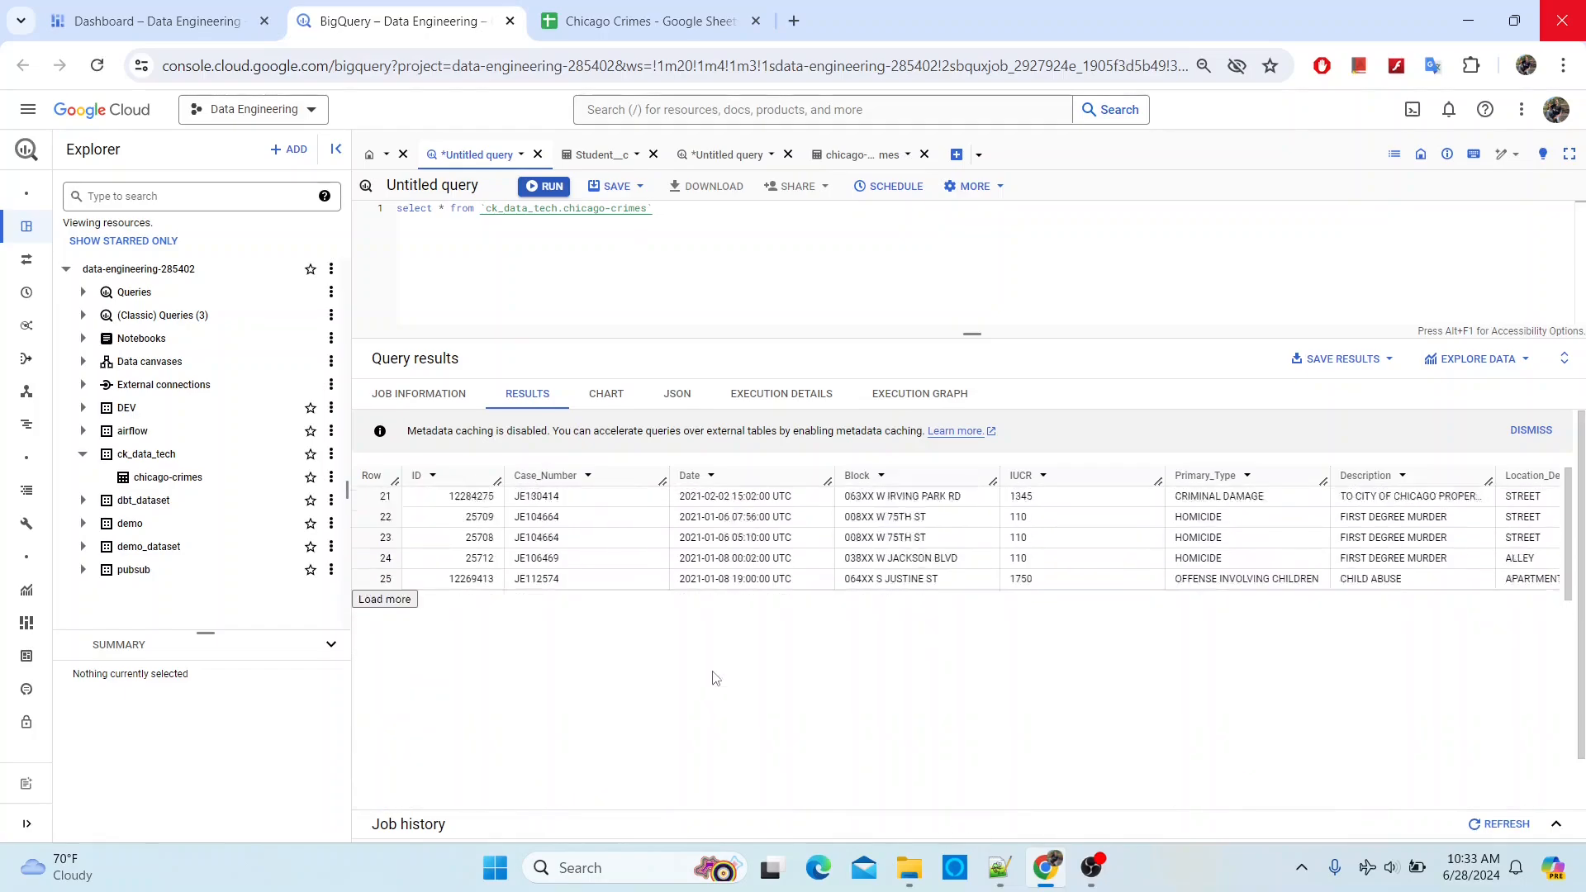
scroll(718, 674, "up", 5)
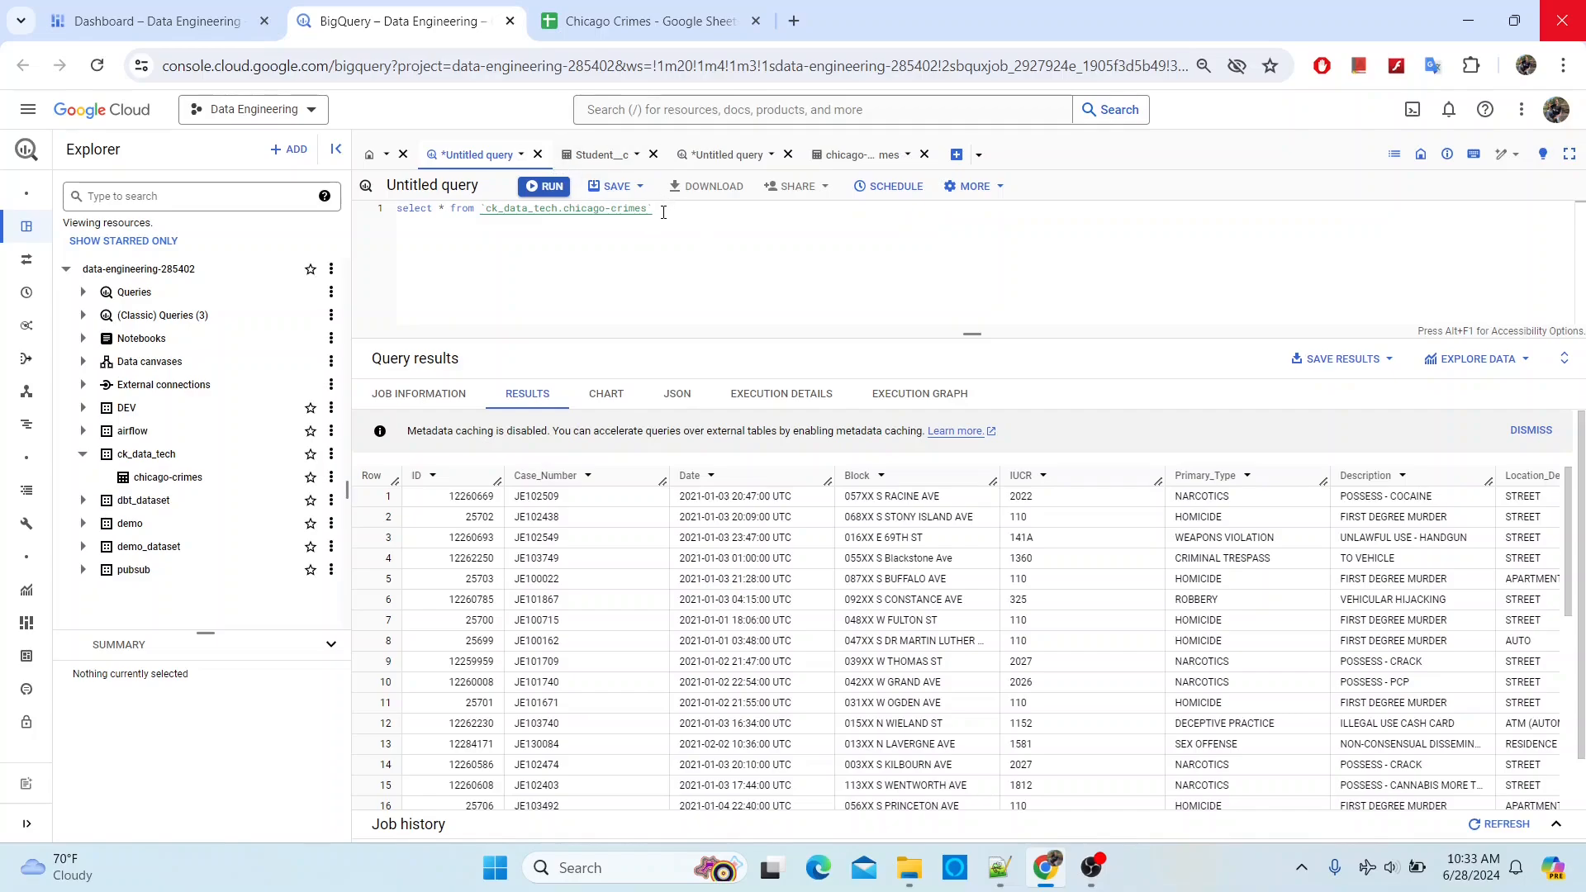
key("ctrl+a")
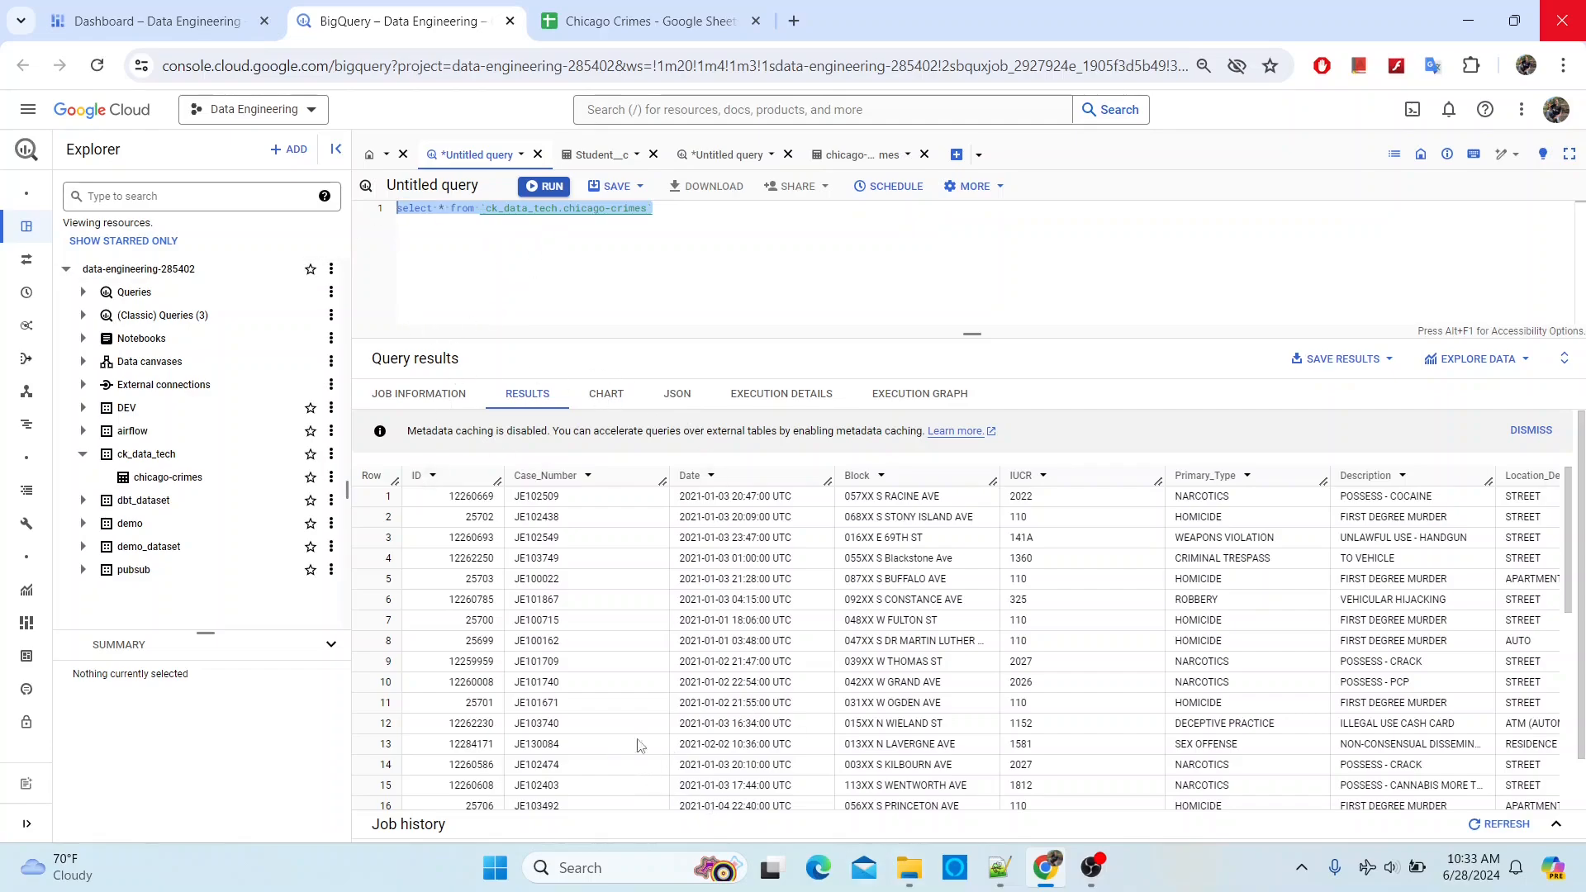
left_click_drag(972, 334, 971, 287)
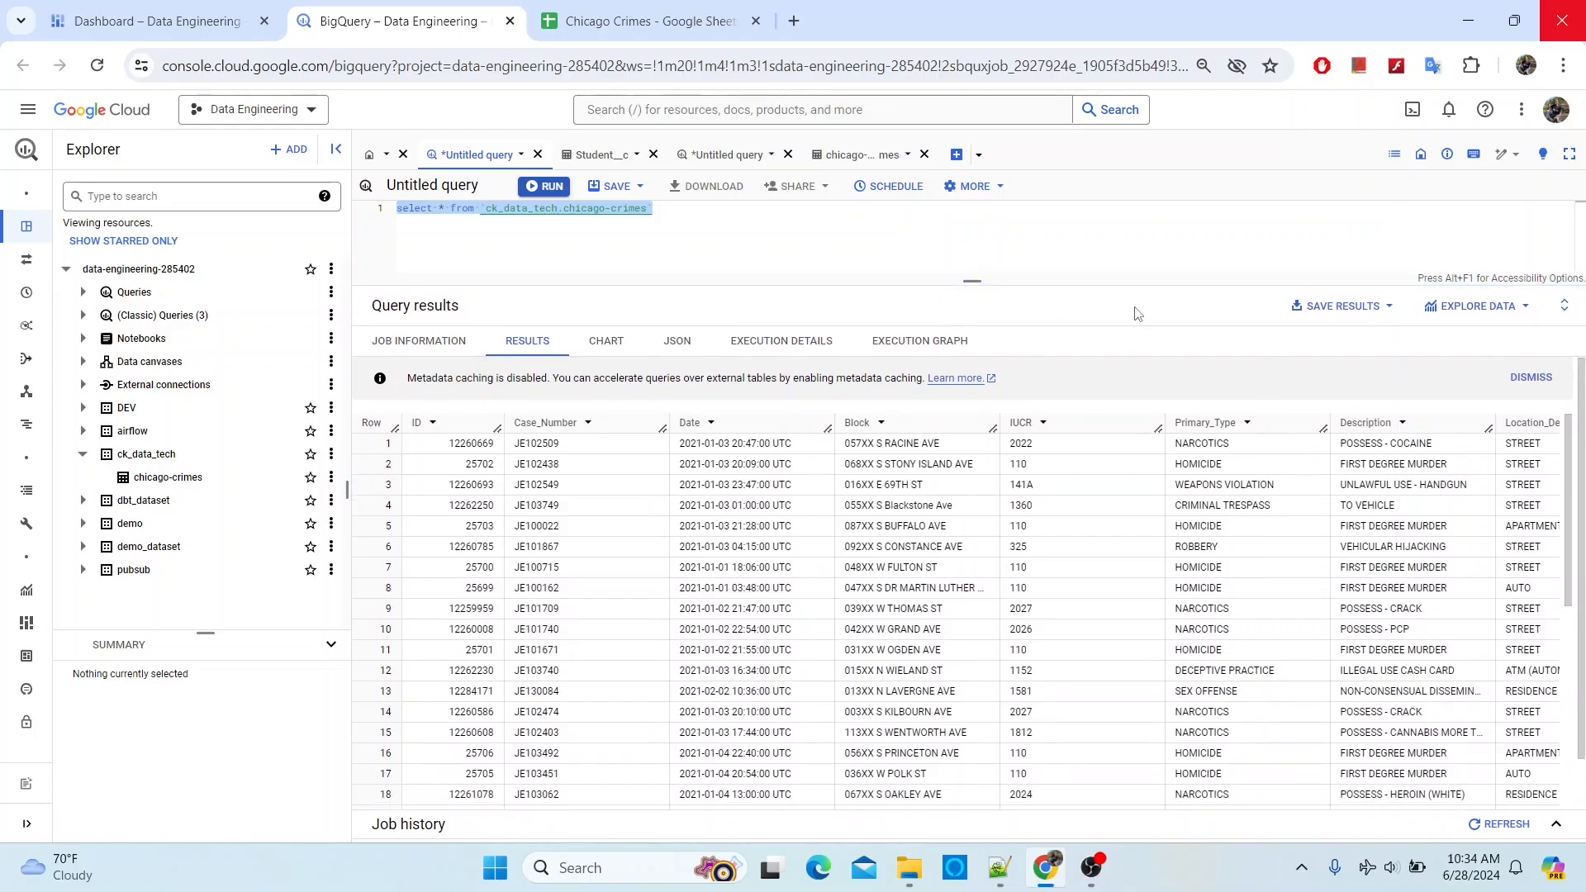
left_click(551, 255)
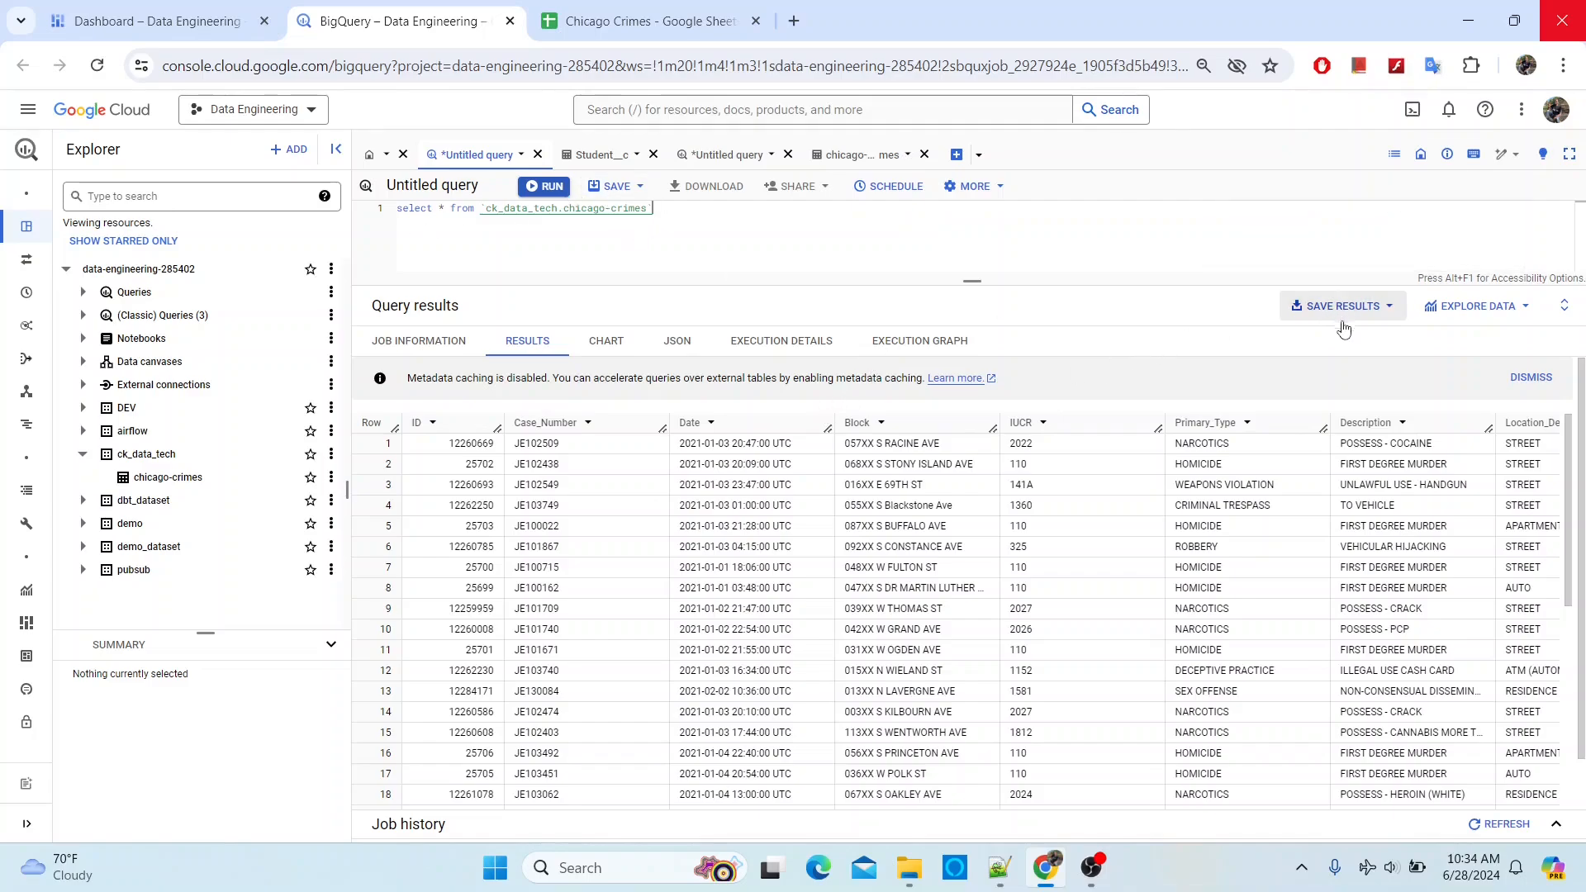
- Set up saving the query results as a BigQuery table named chicago-crimes-bq in the ck_data_tech dataset
left_click(1384, 308)
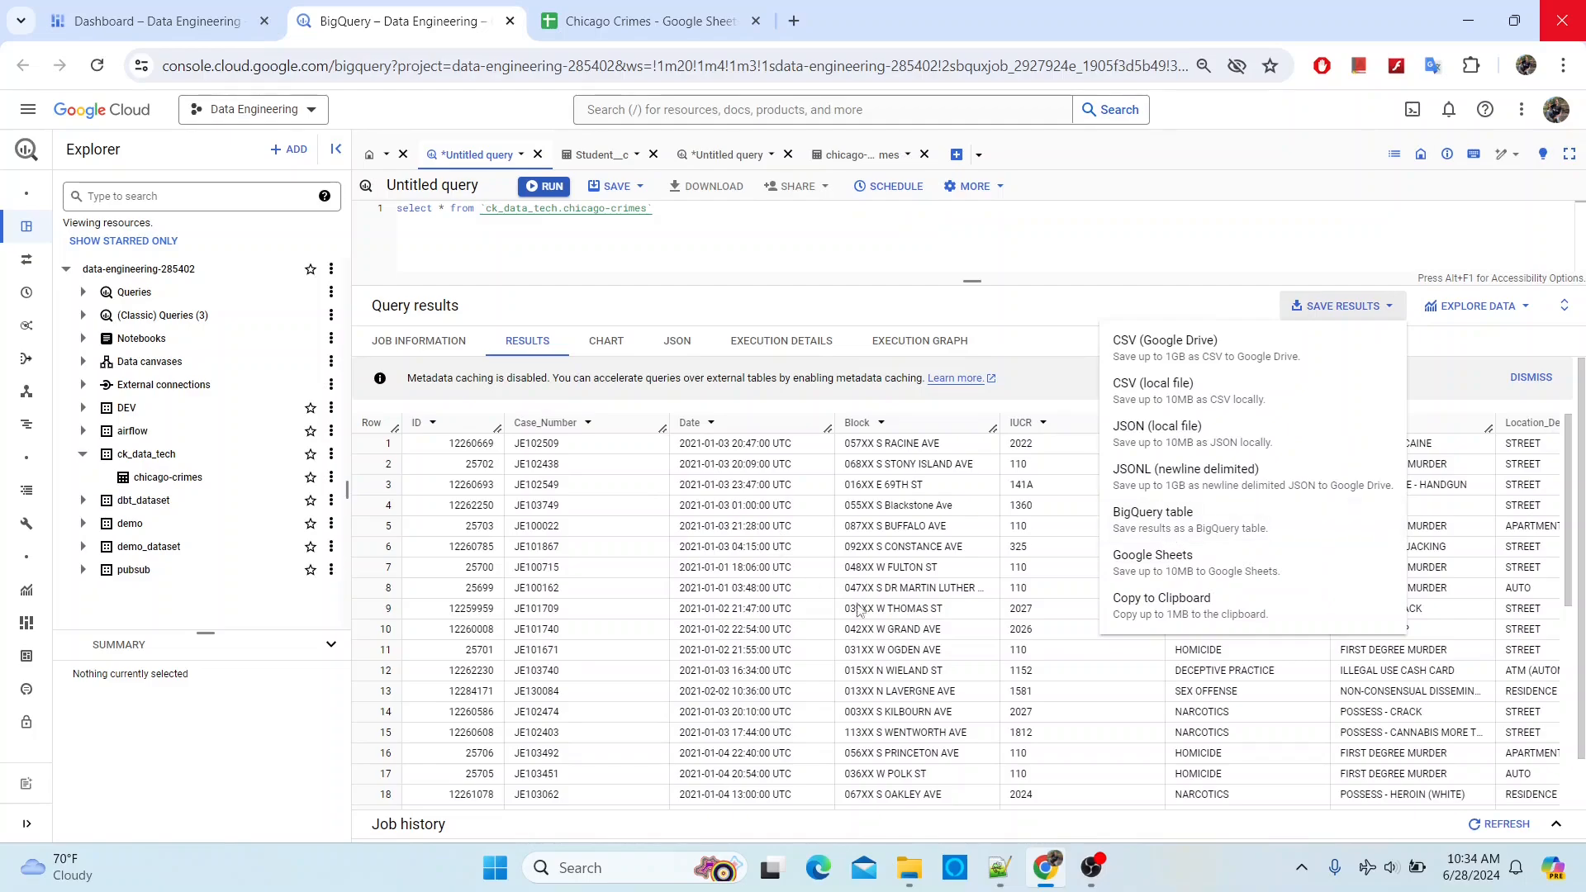
left_click(1202, 522)
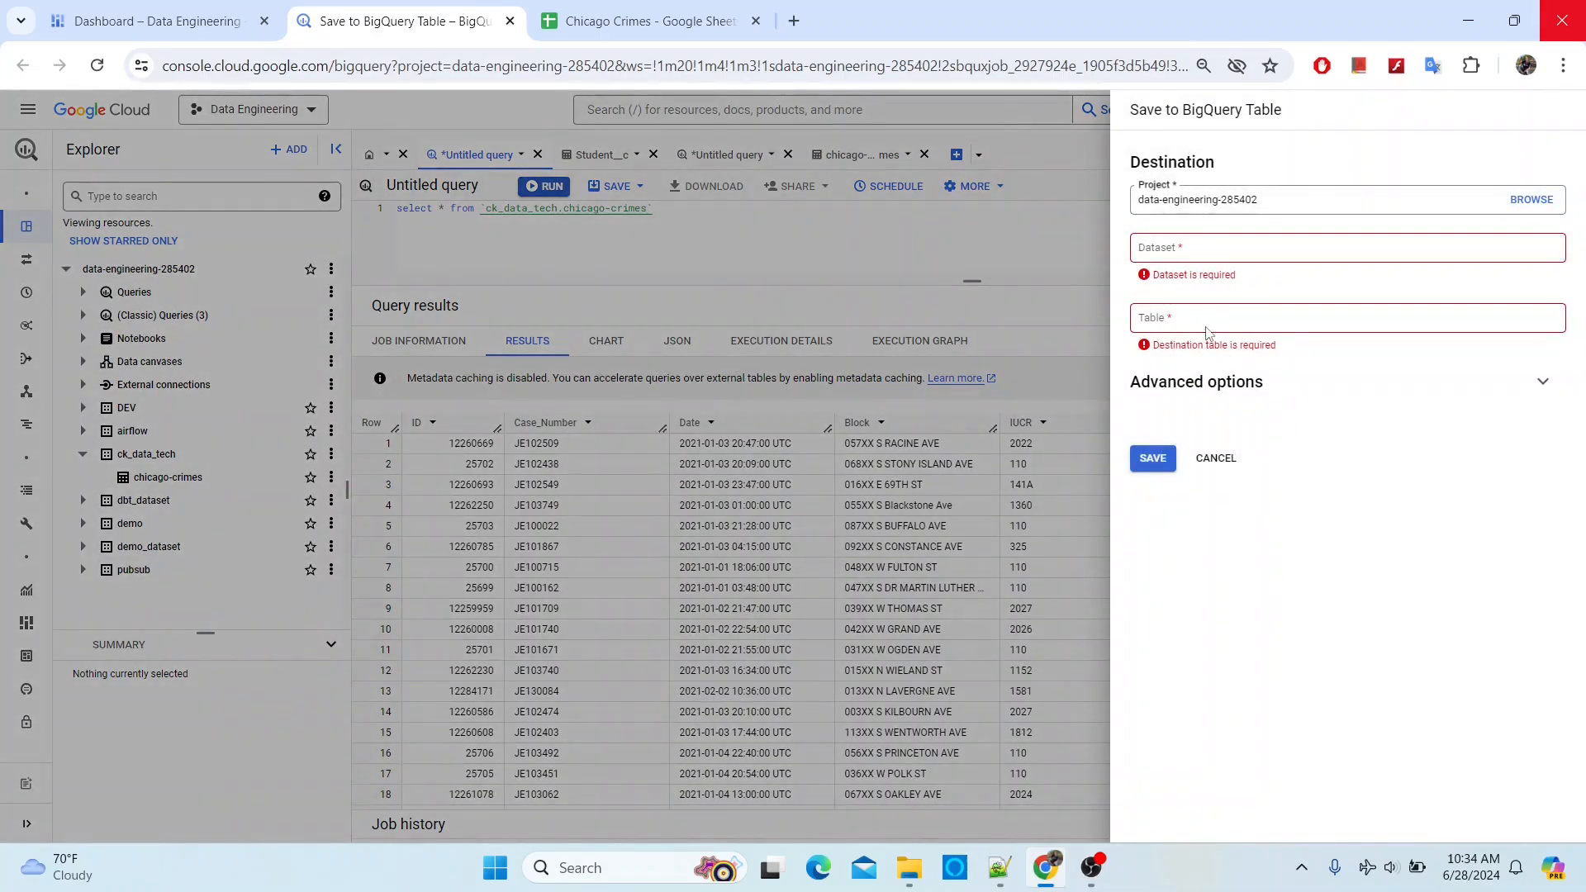
left_click(1192, 248)
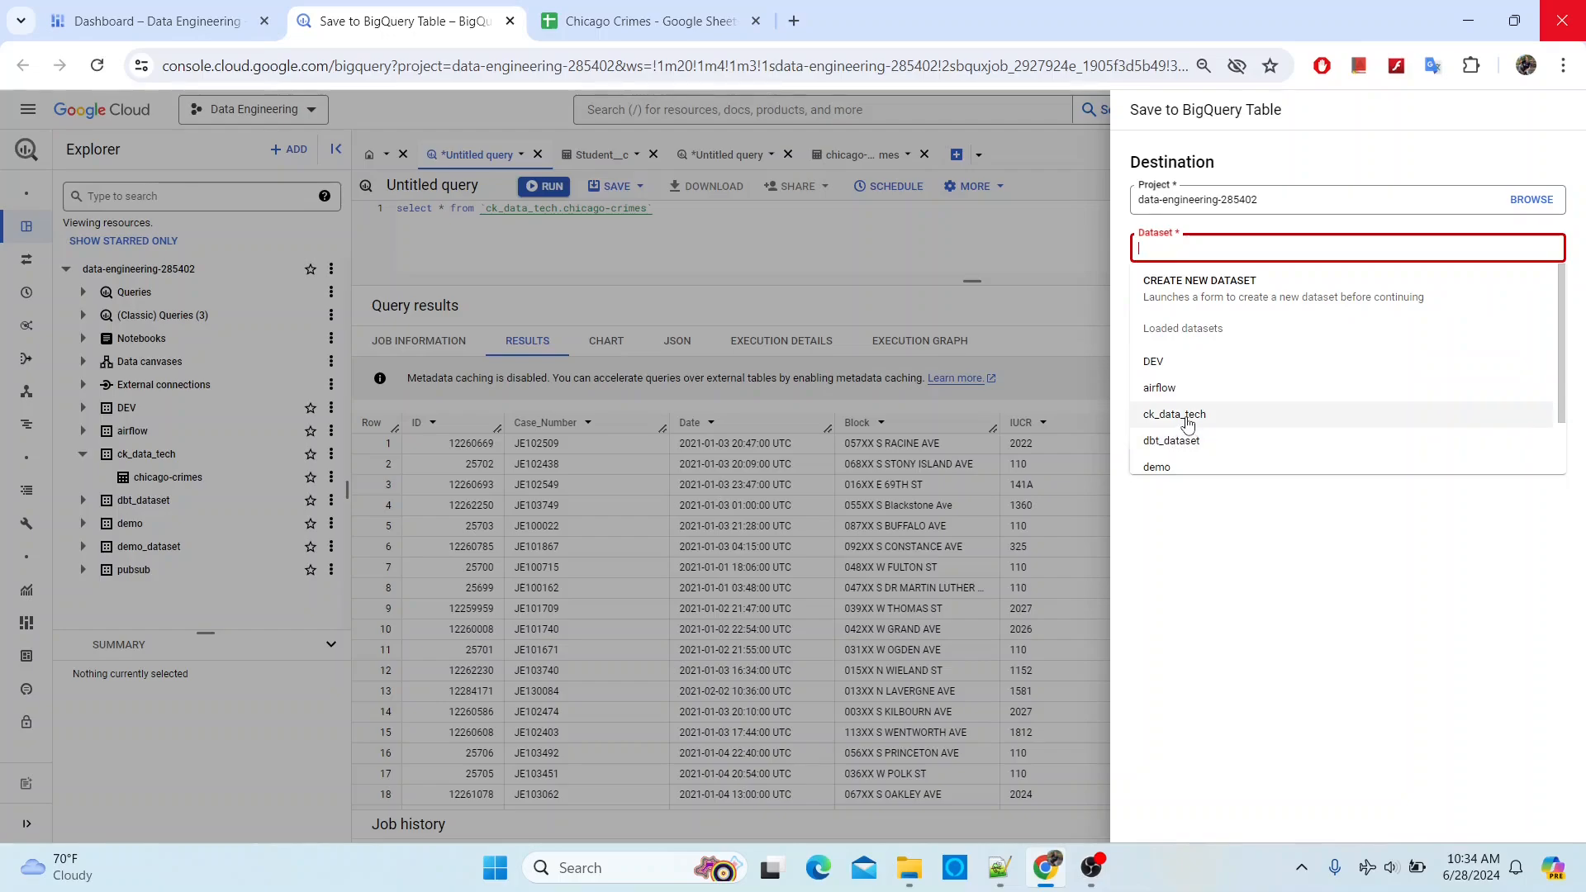
left_click(1187, 416)
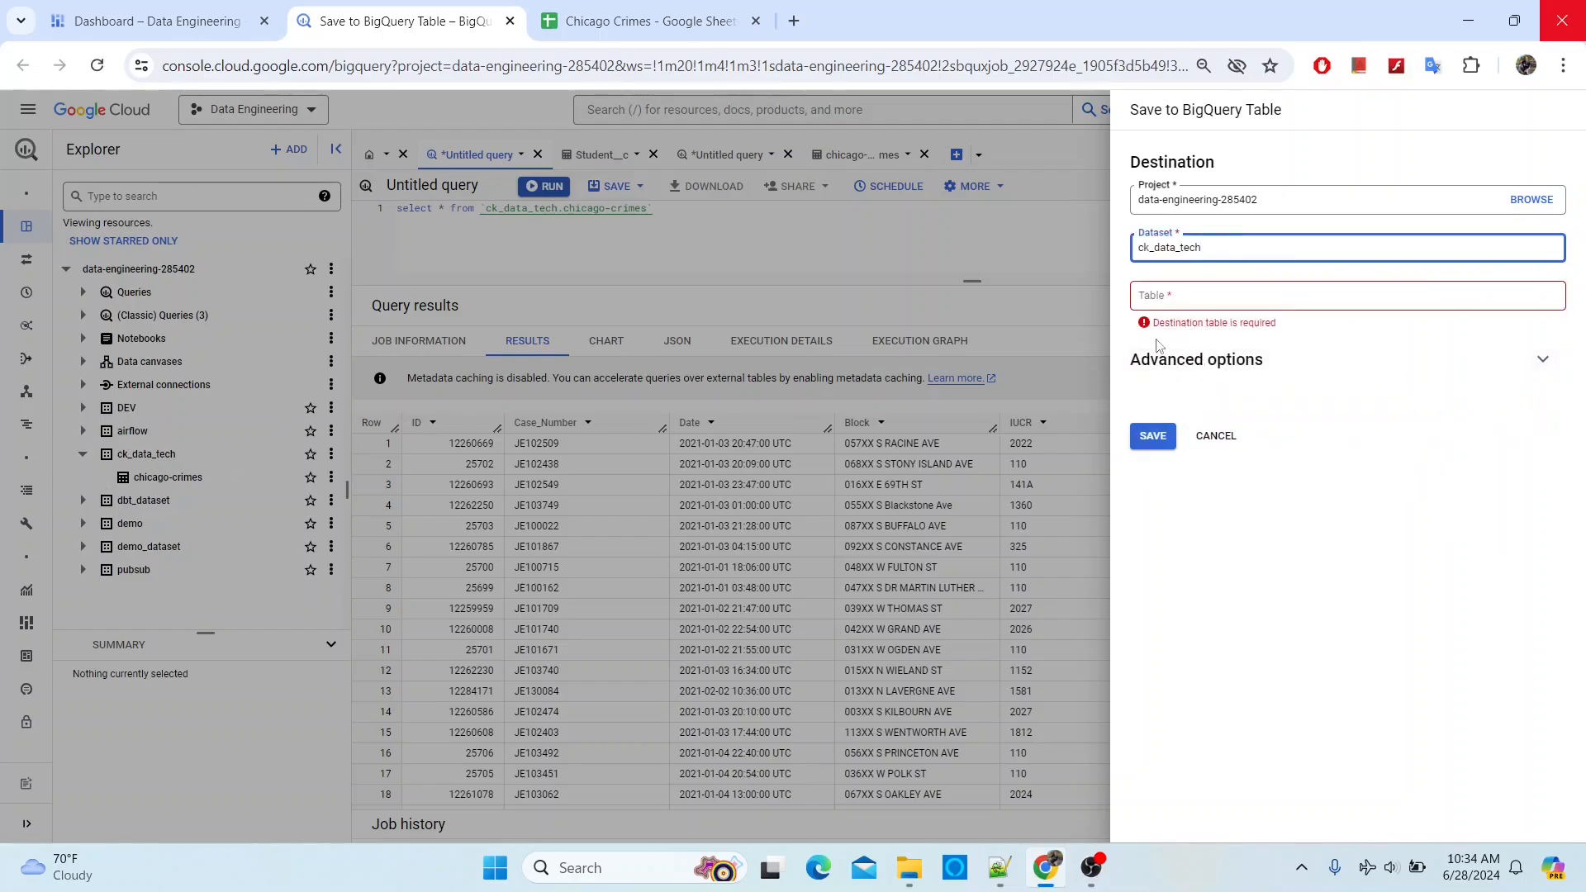
left_click(1179, 299)
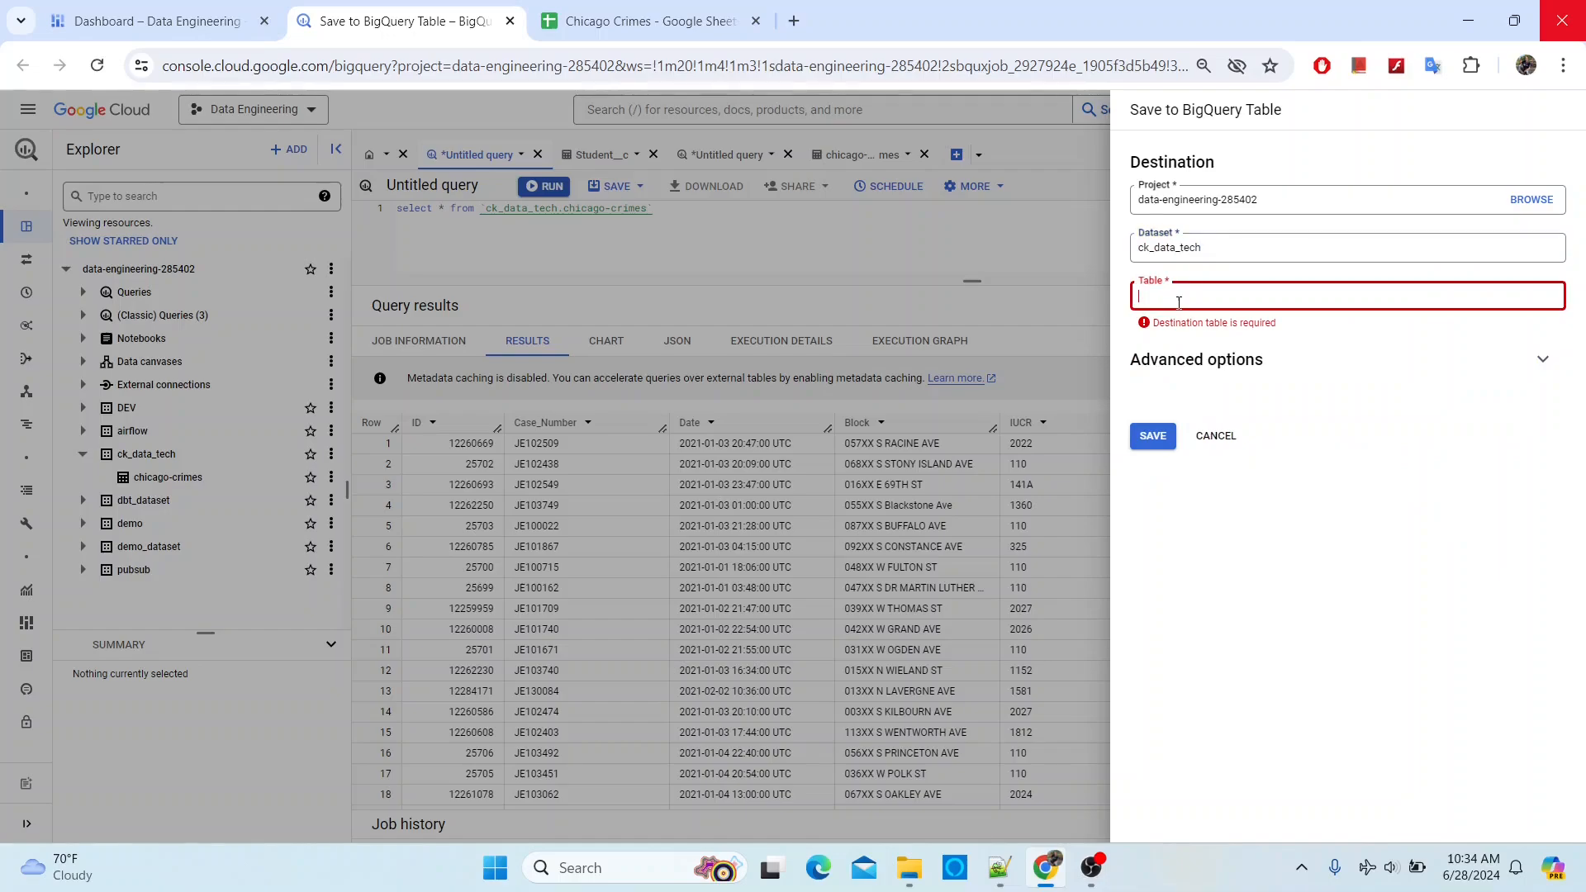
type("chica")
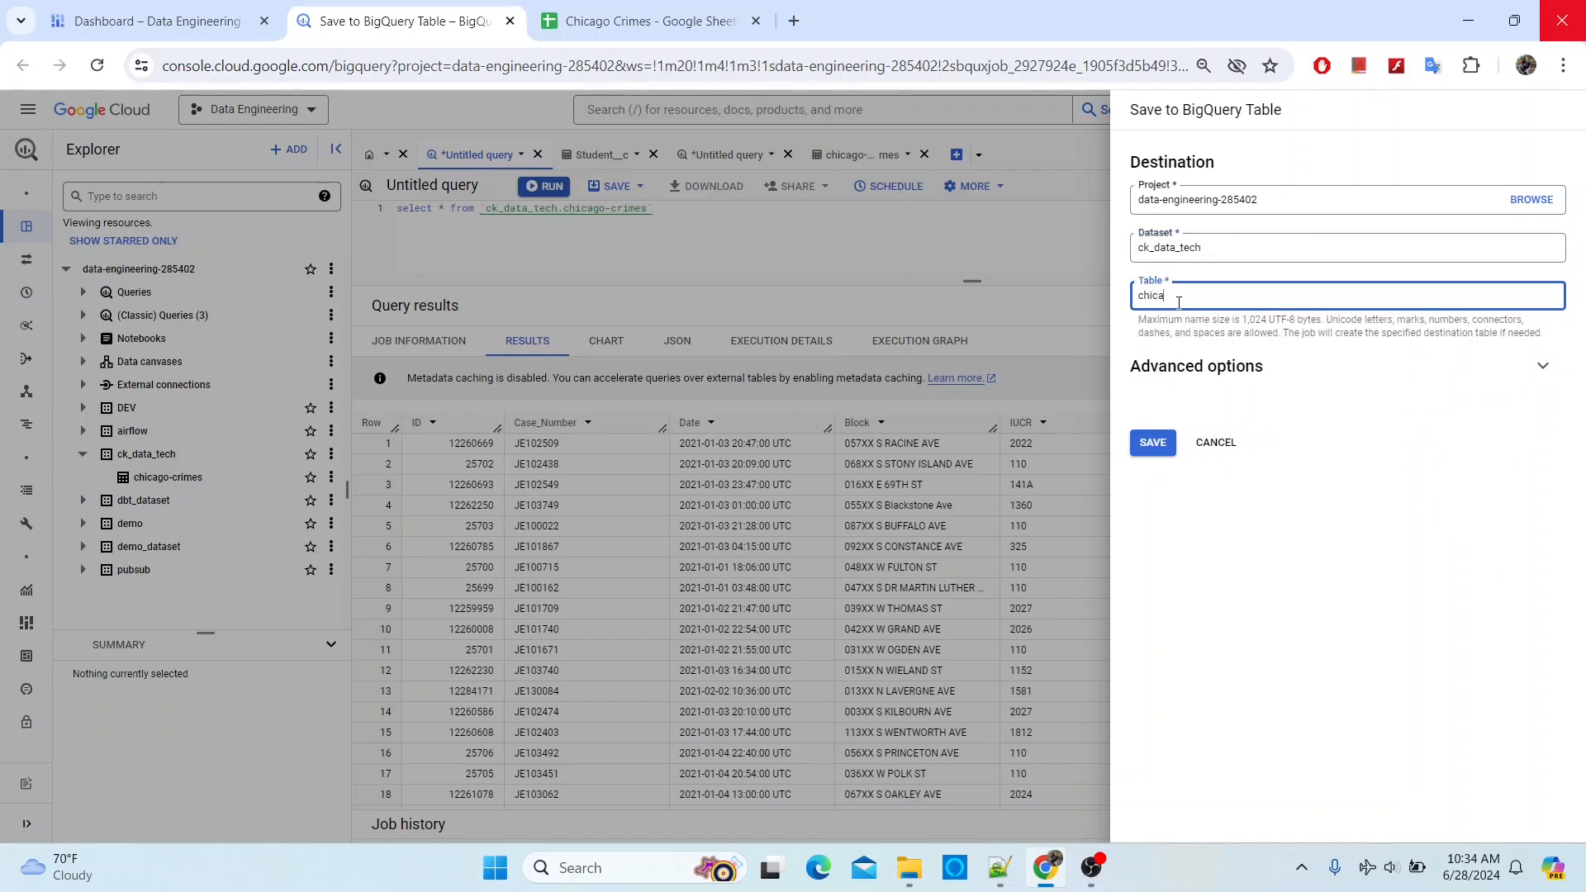
type("go-crimes-bq")
- Check the advanced encryption options, keep the Google-managed encryption key, and save the results to the new table
left_click(1543, 366)
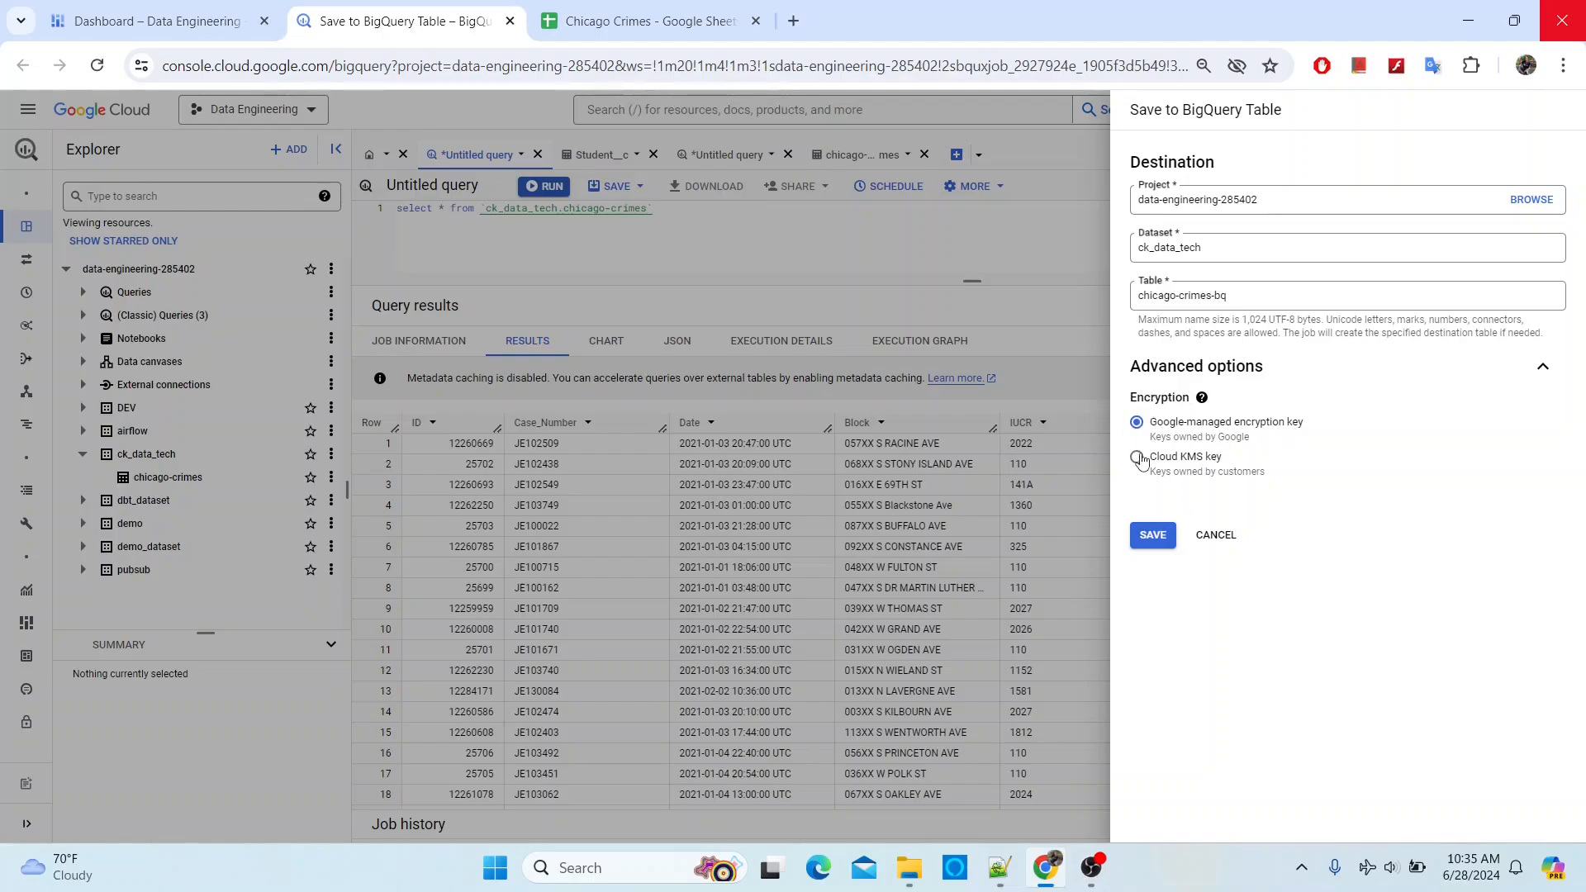
left_click(1137, 457)
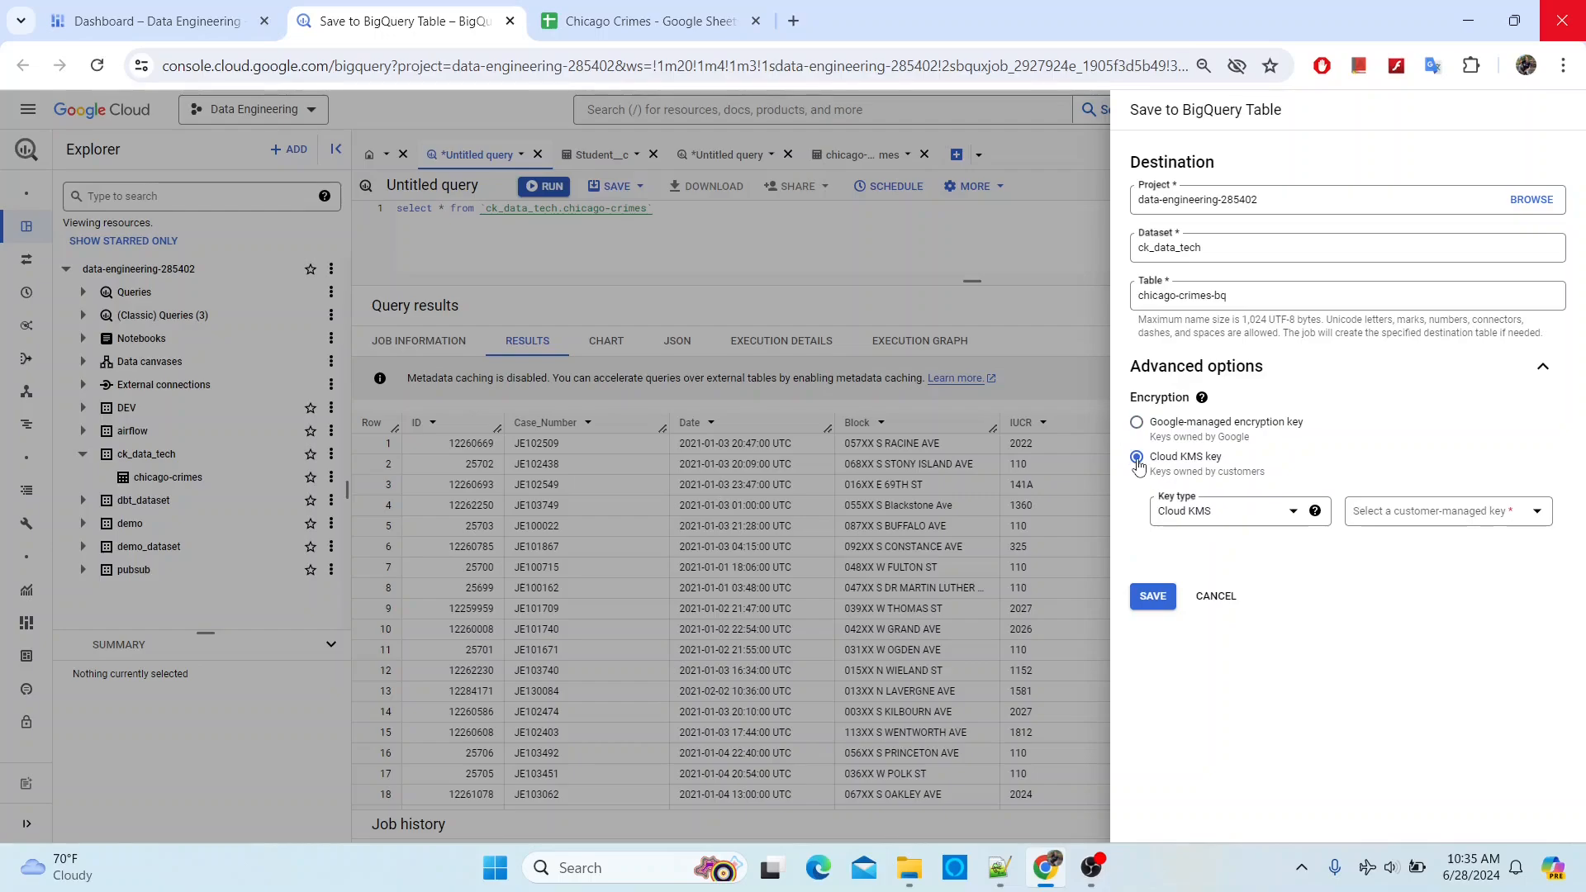
left_click(1137, 422)
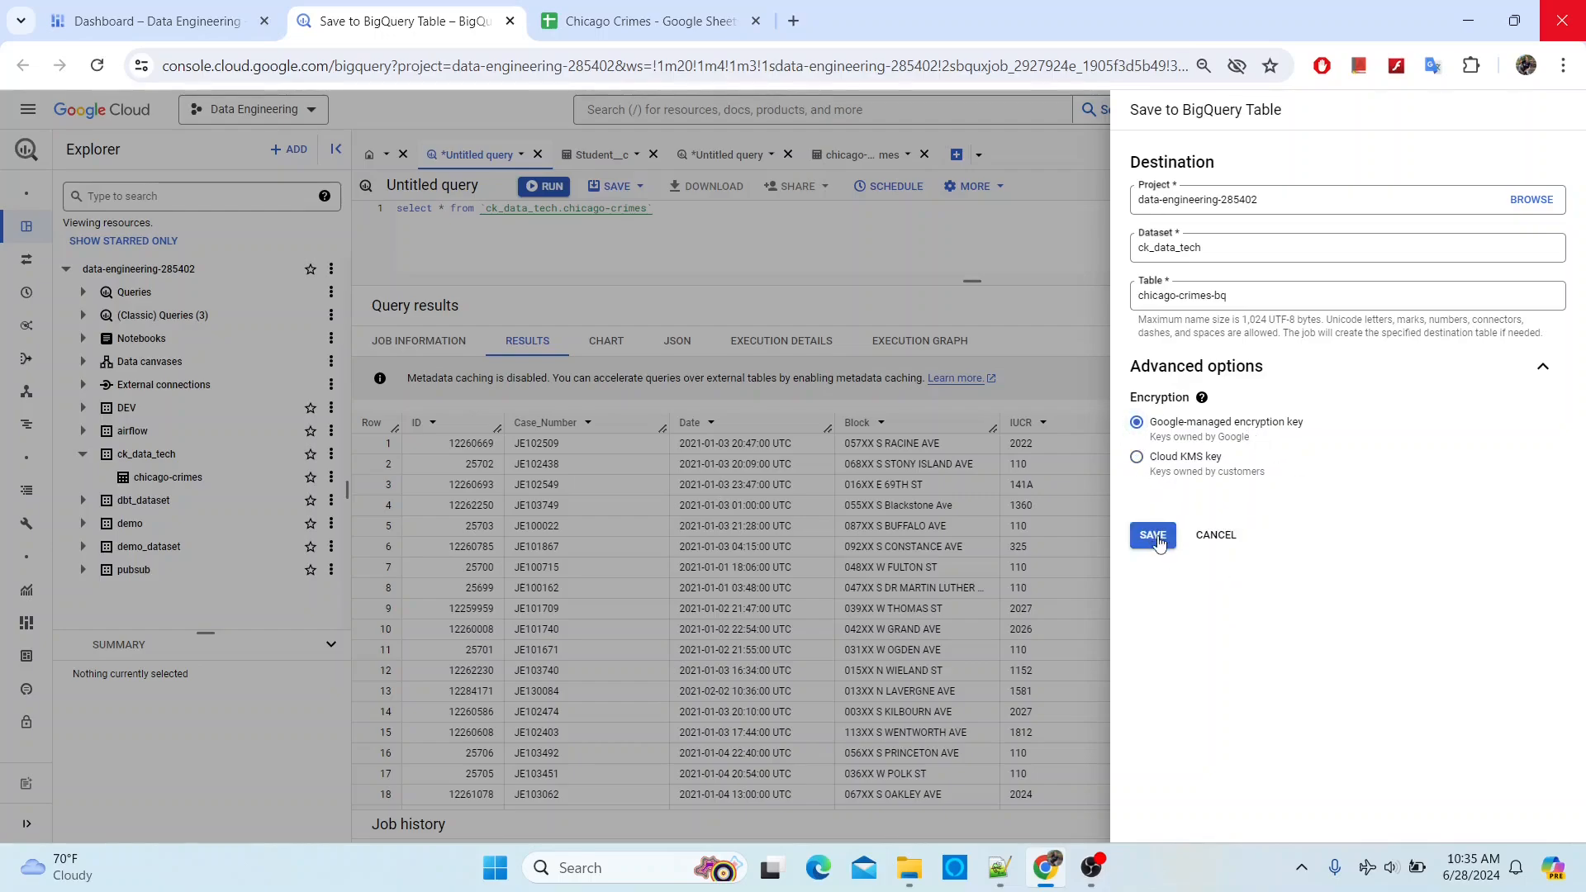
left_click(1154, 536)
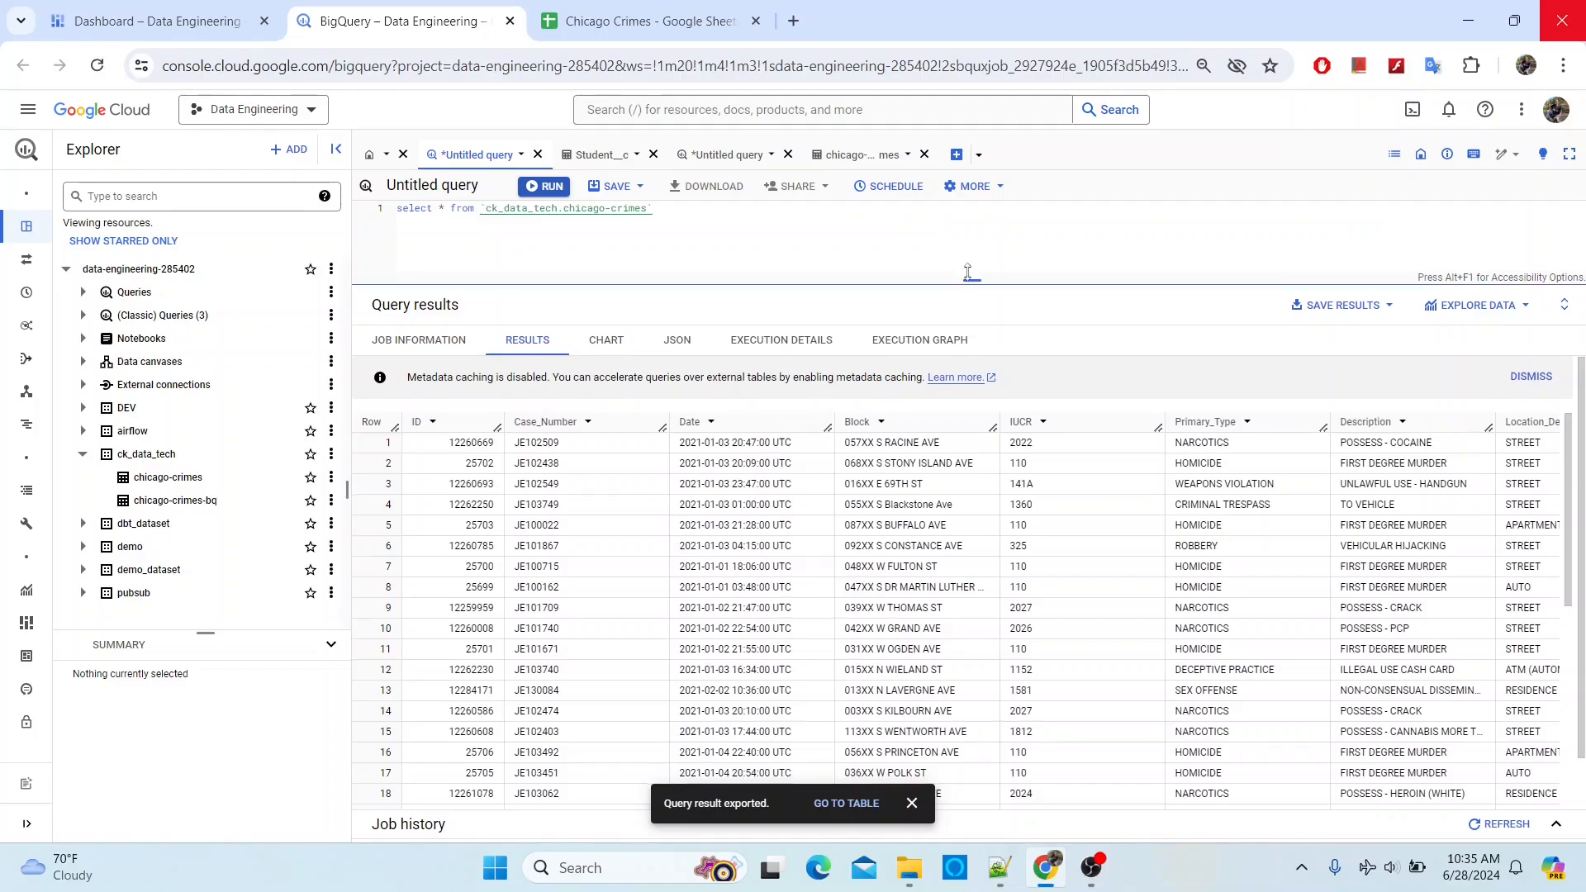
left_click_drag(972, 282, 968, 263)
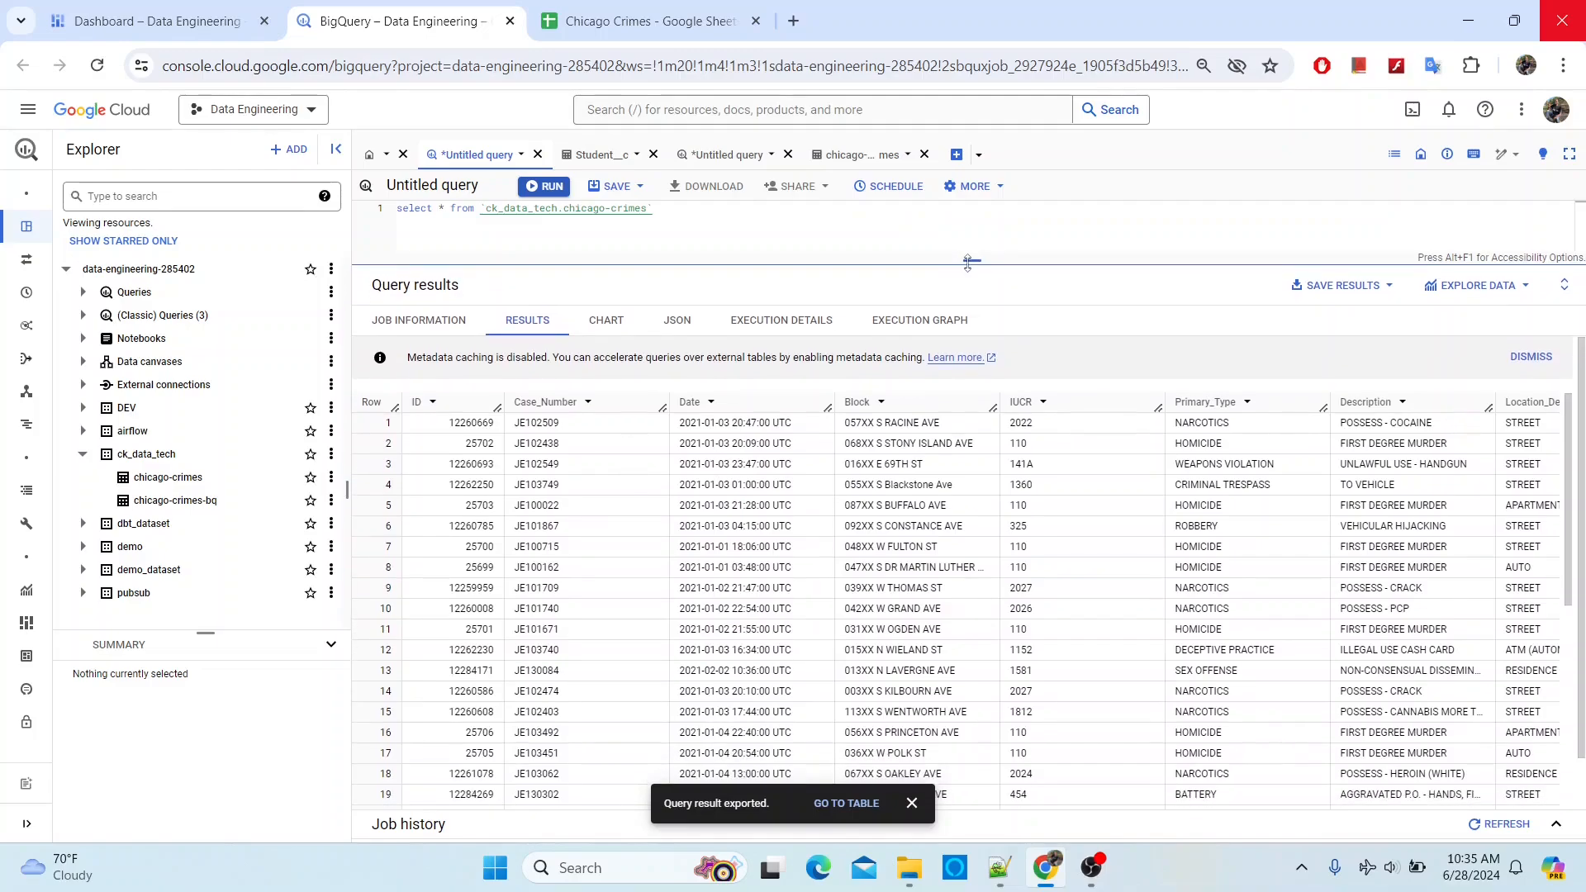
- Open the new chicago-crimes-bq table and check its details, including the number of rows and last-modified time
left_click(171, 504)
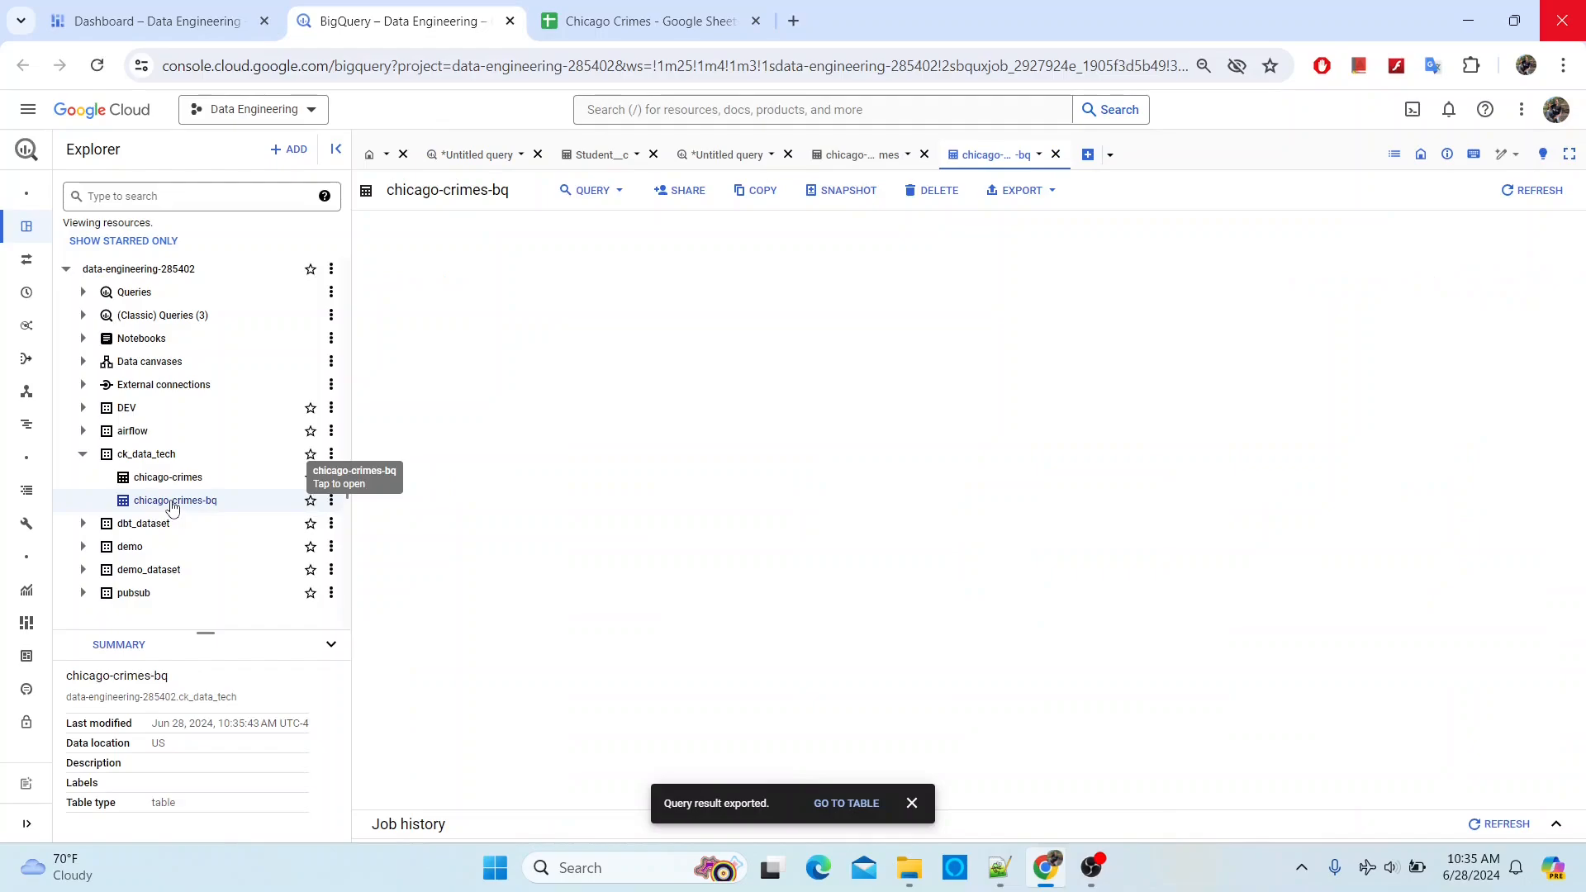
left_click(476, 233)
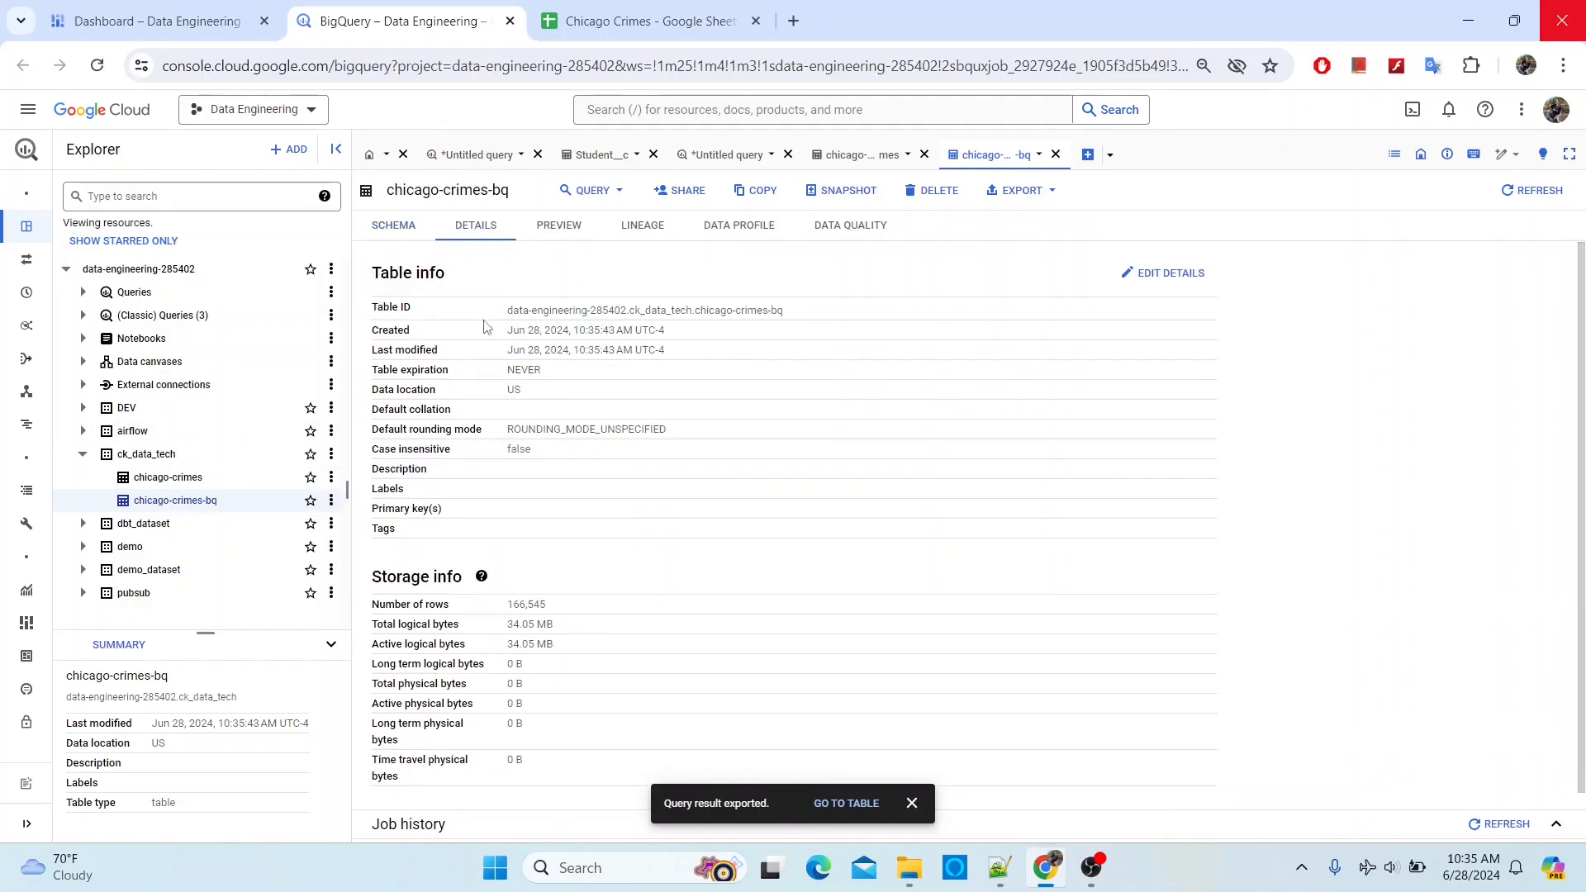
left_click(912, 804)
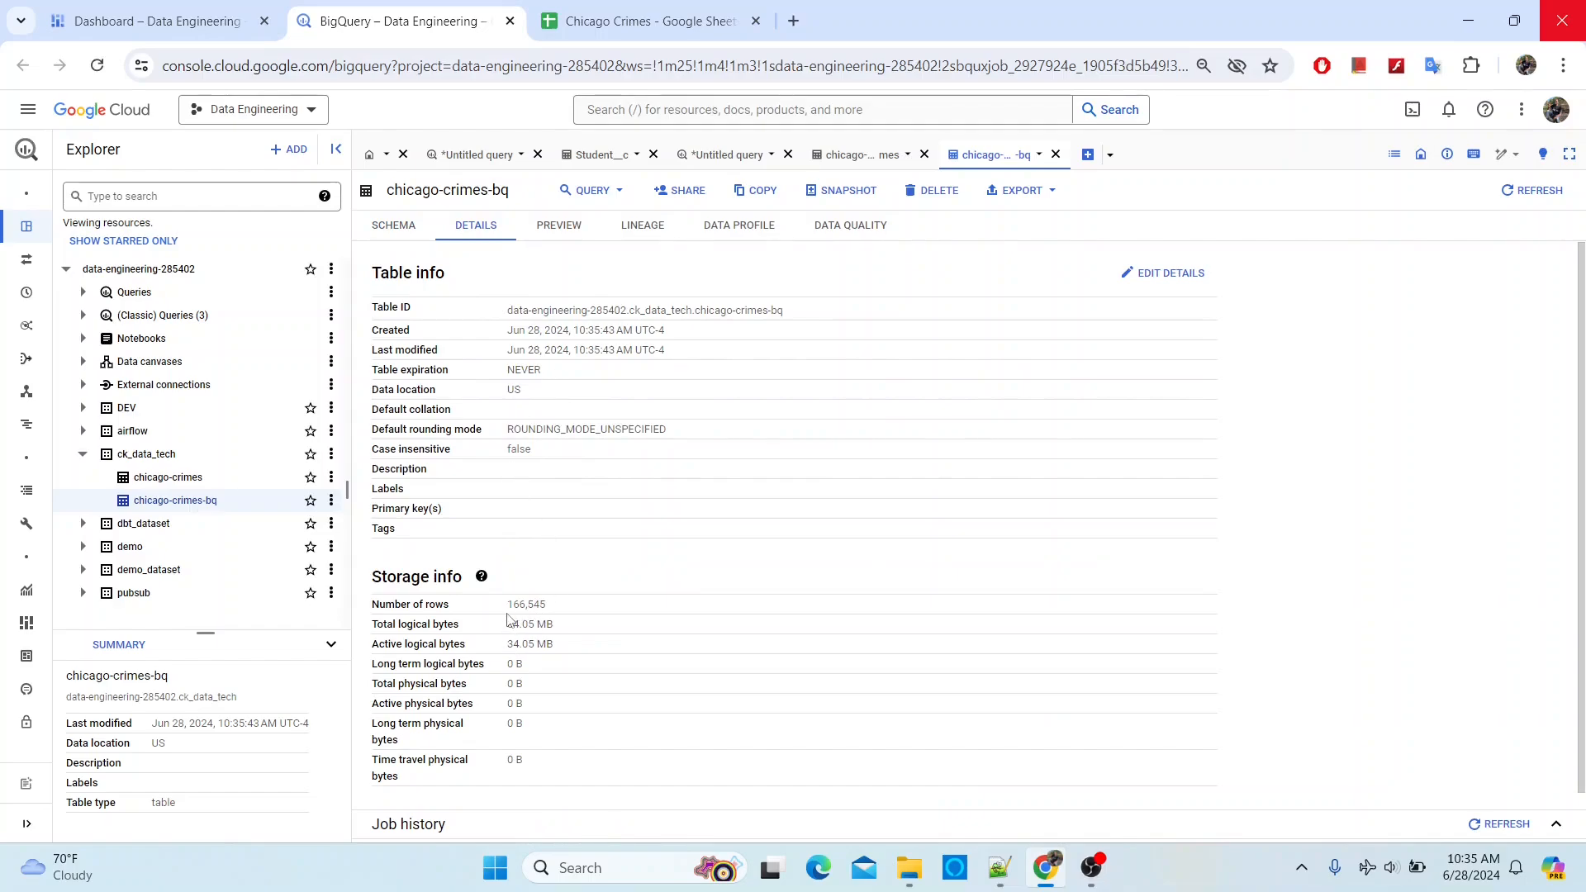
left_click_drag(506, 609, 547, 612)
left_click_drag(517, 350, 703, 355)
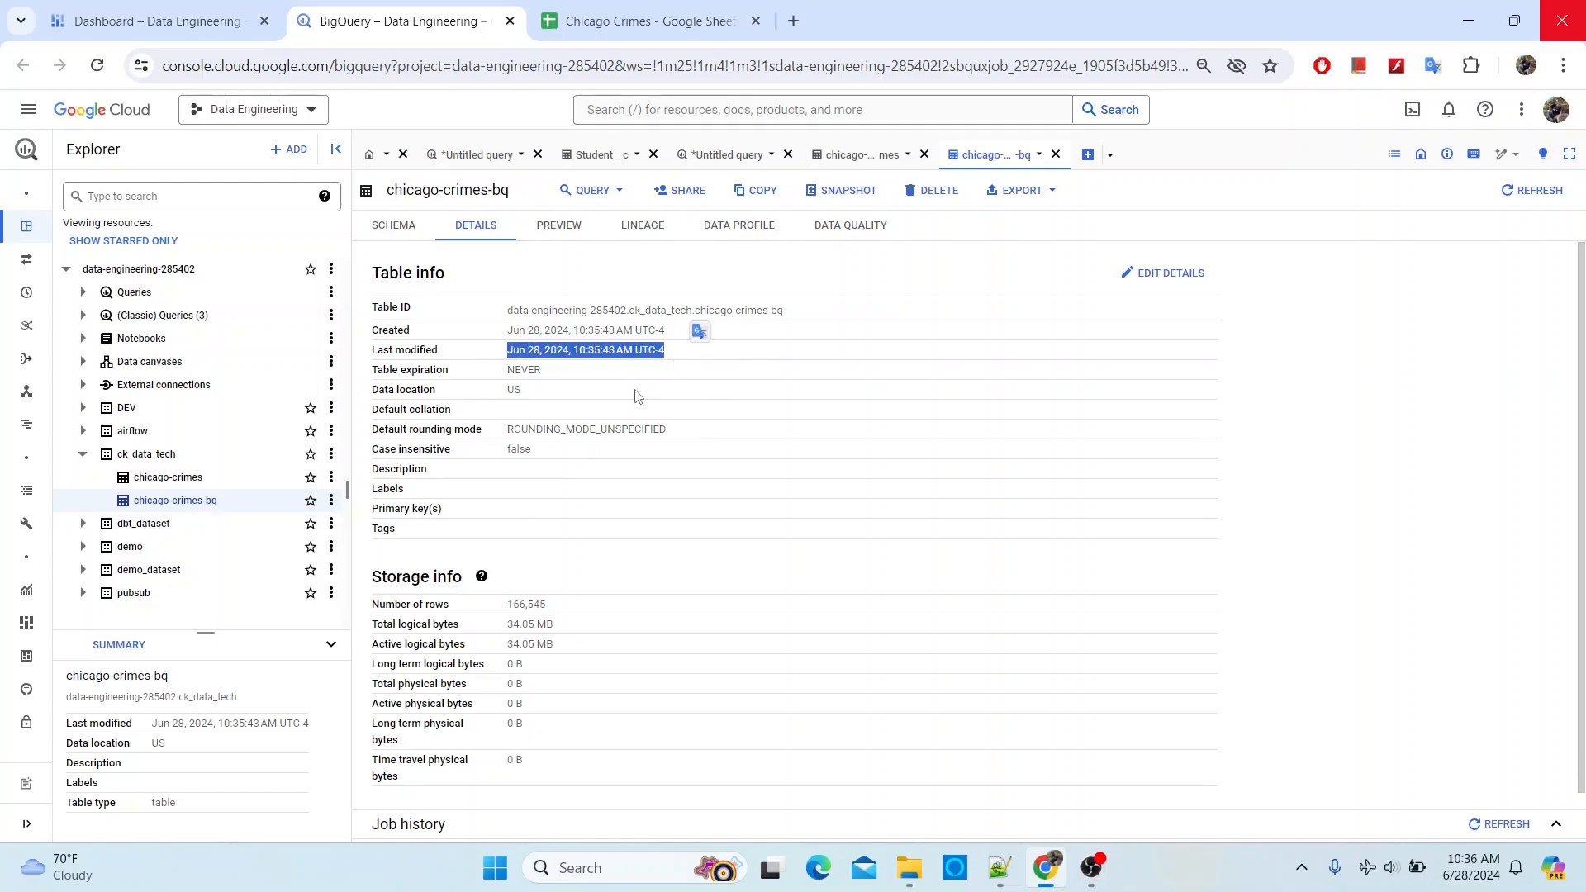
- Preview the rows of chicago-crimes-bq and compare them with the external chicago-crimes table's details and query results
left_click(565, 224)
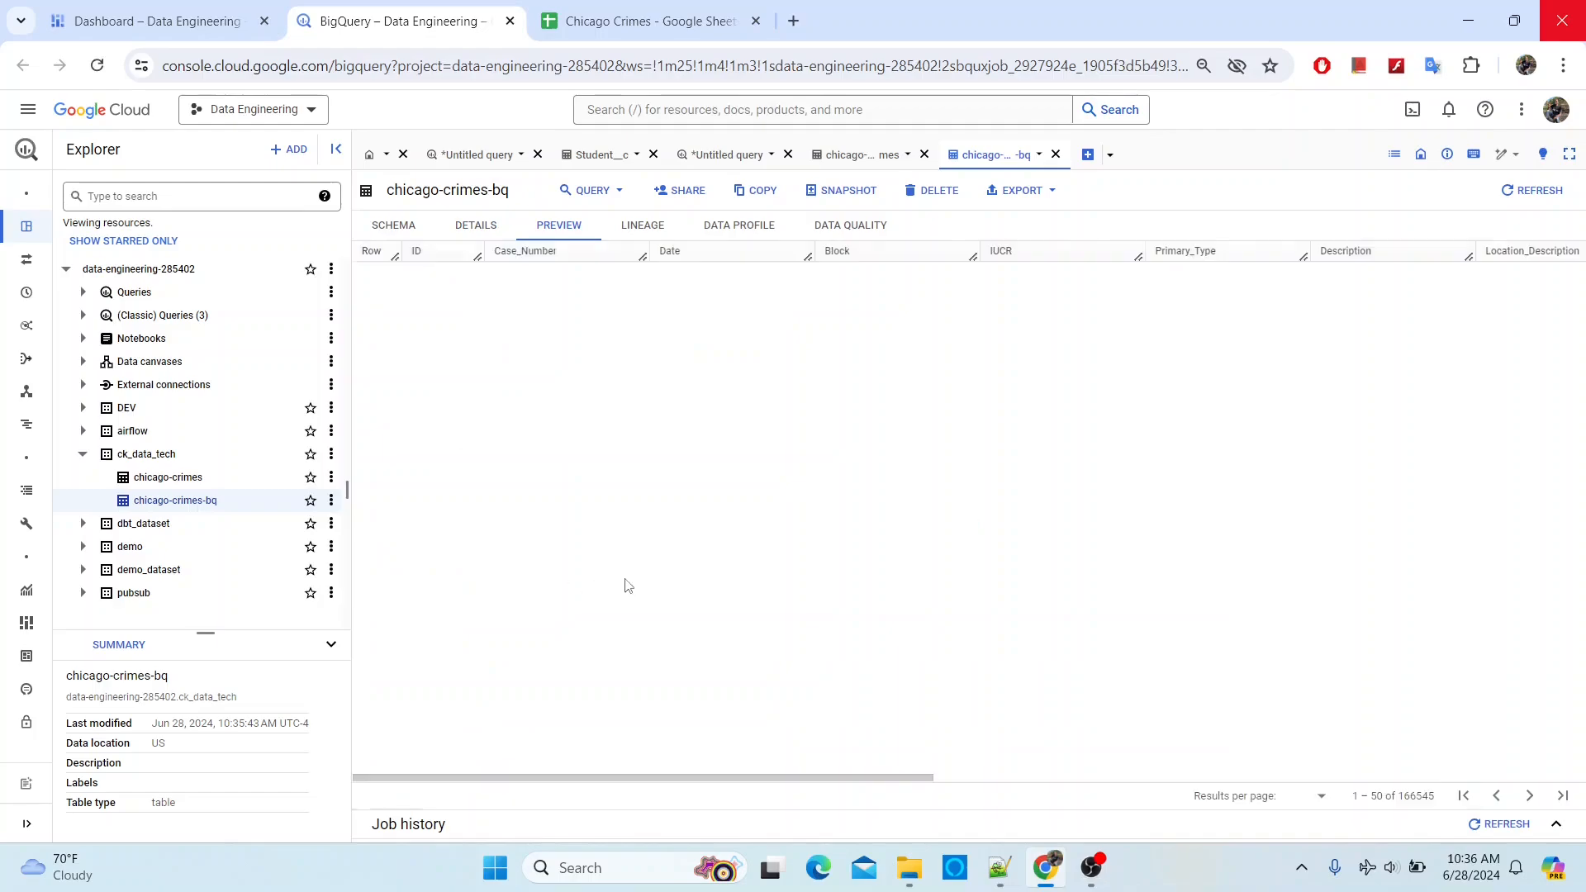
left_click_drag(527, 780, 322, 748)
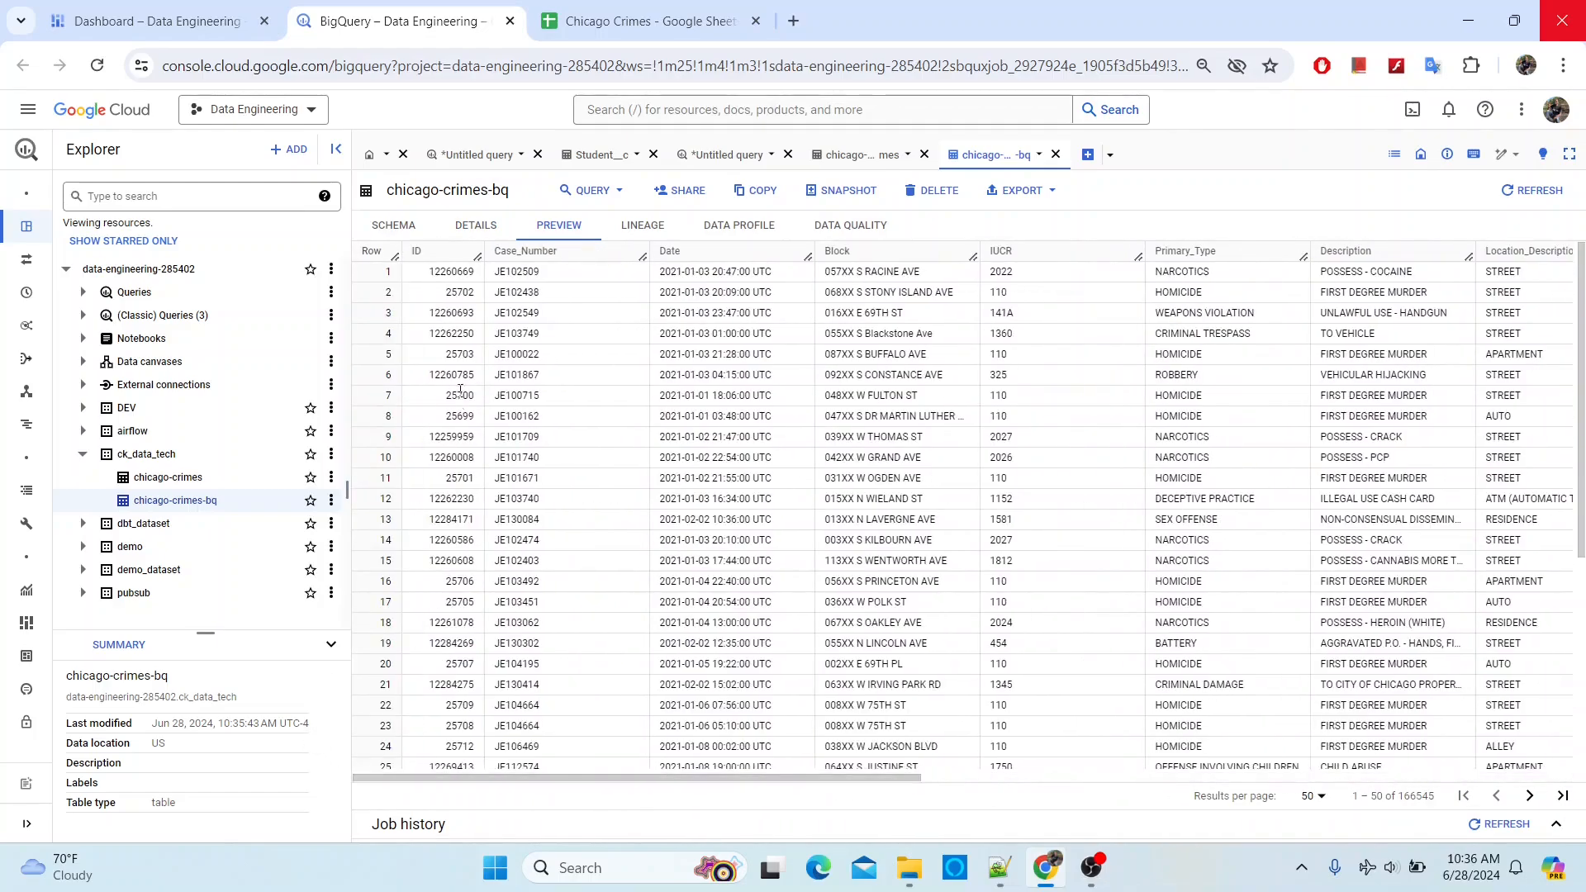
left_click(859, 154)
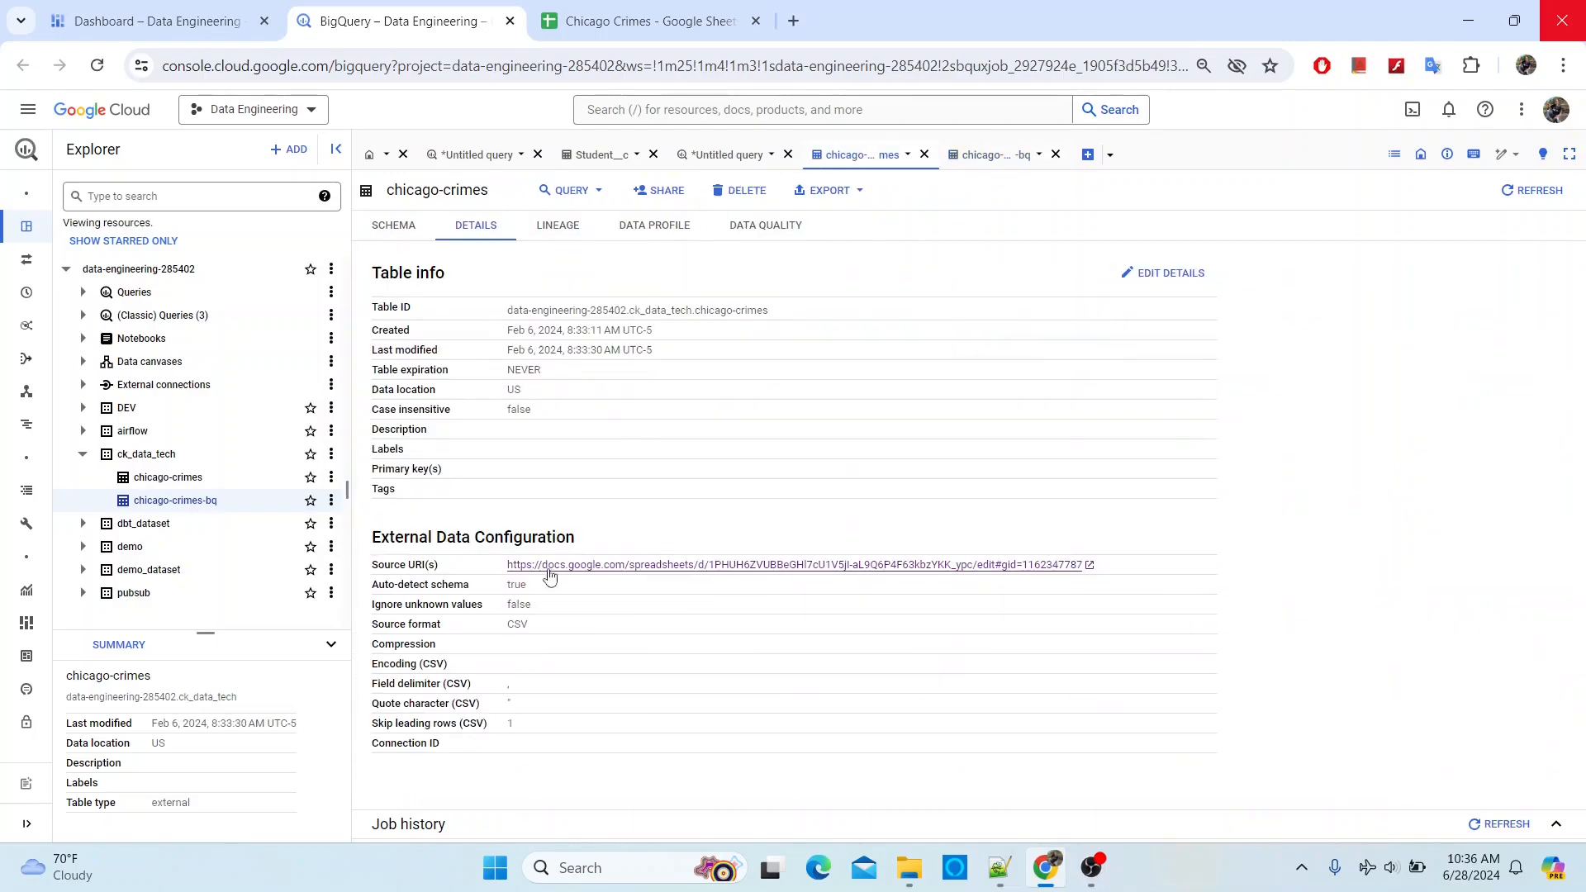
left_click(725, 154)
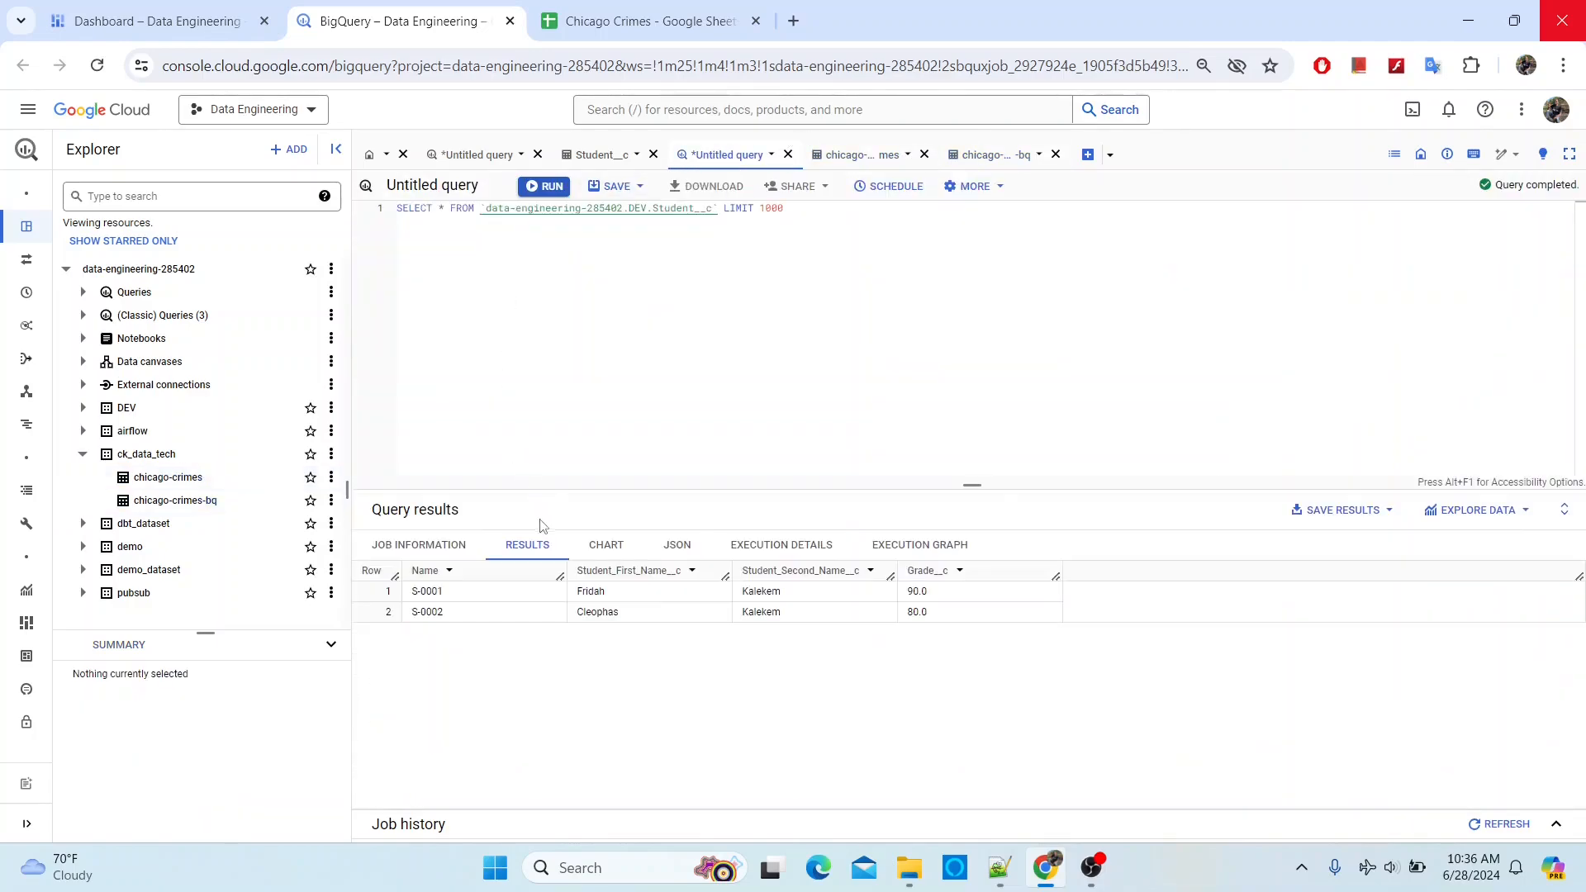
left_click(475, 160)
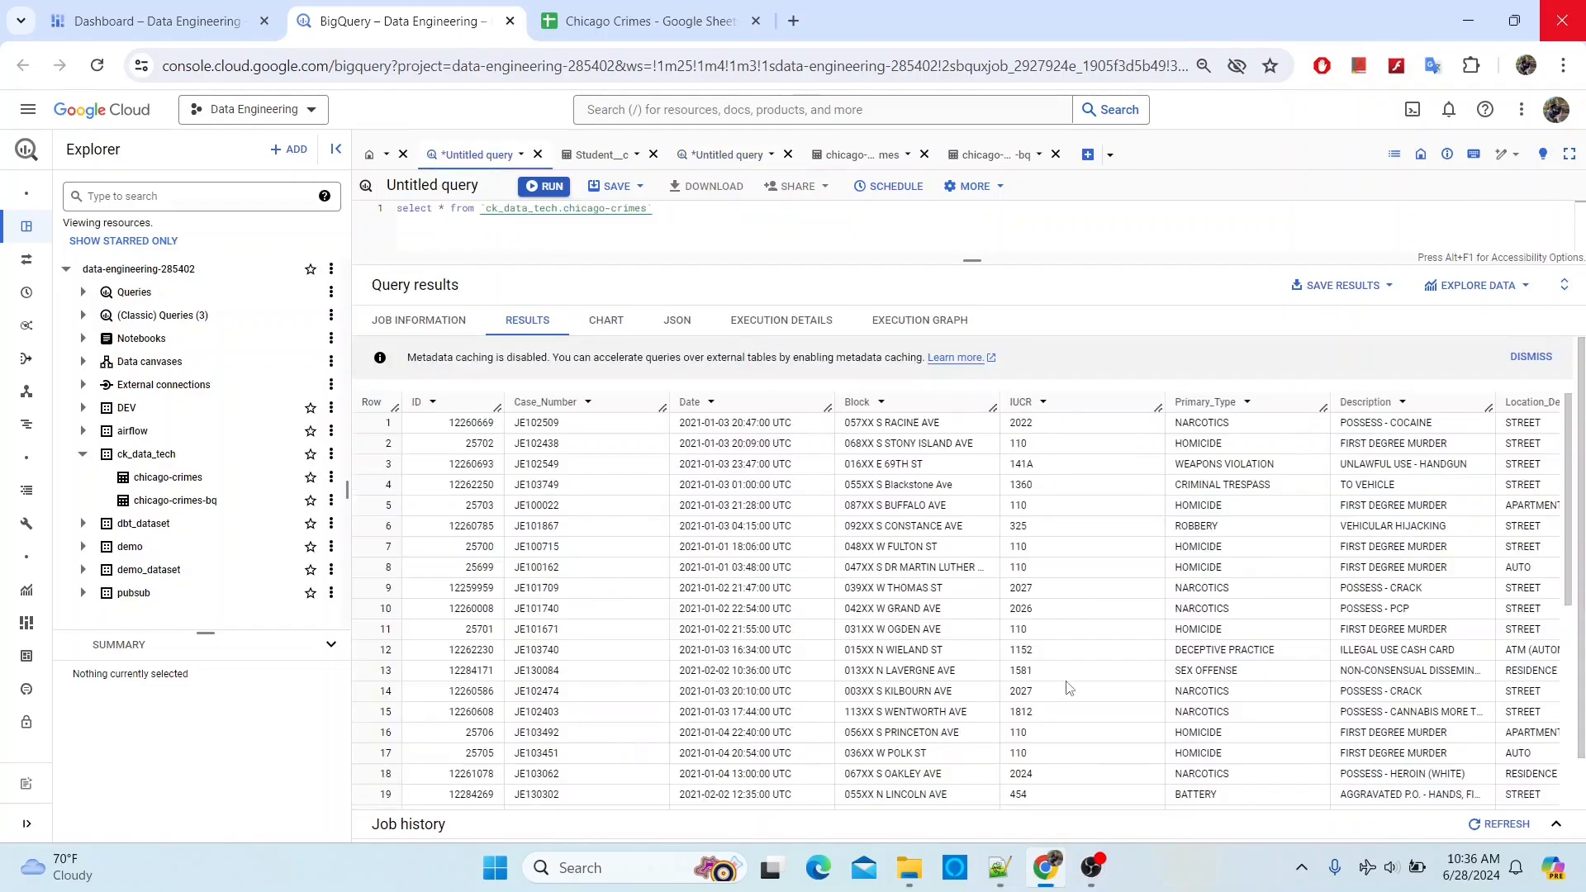
left_click(994, 159)
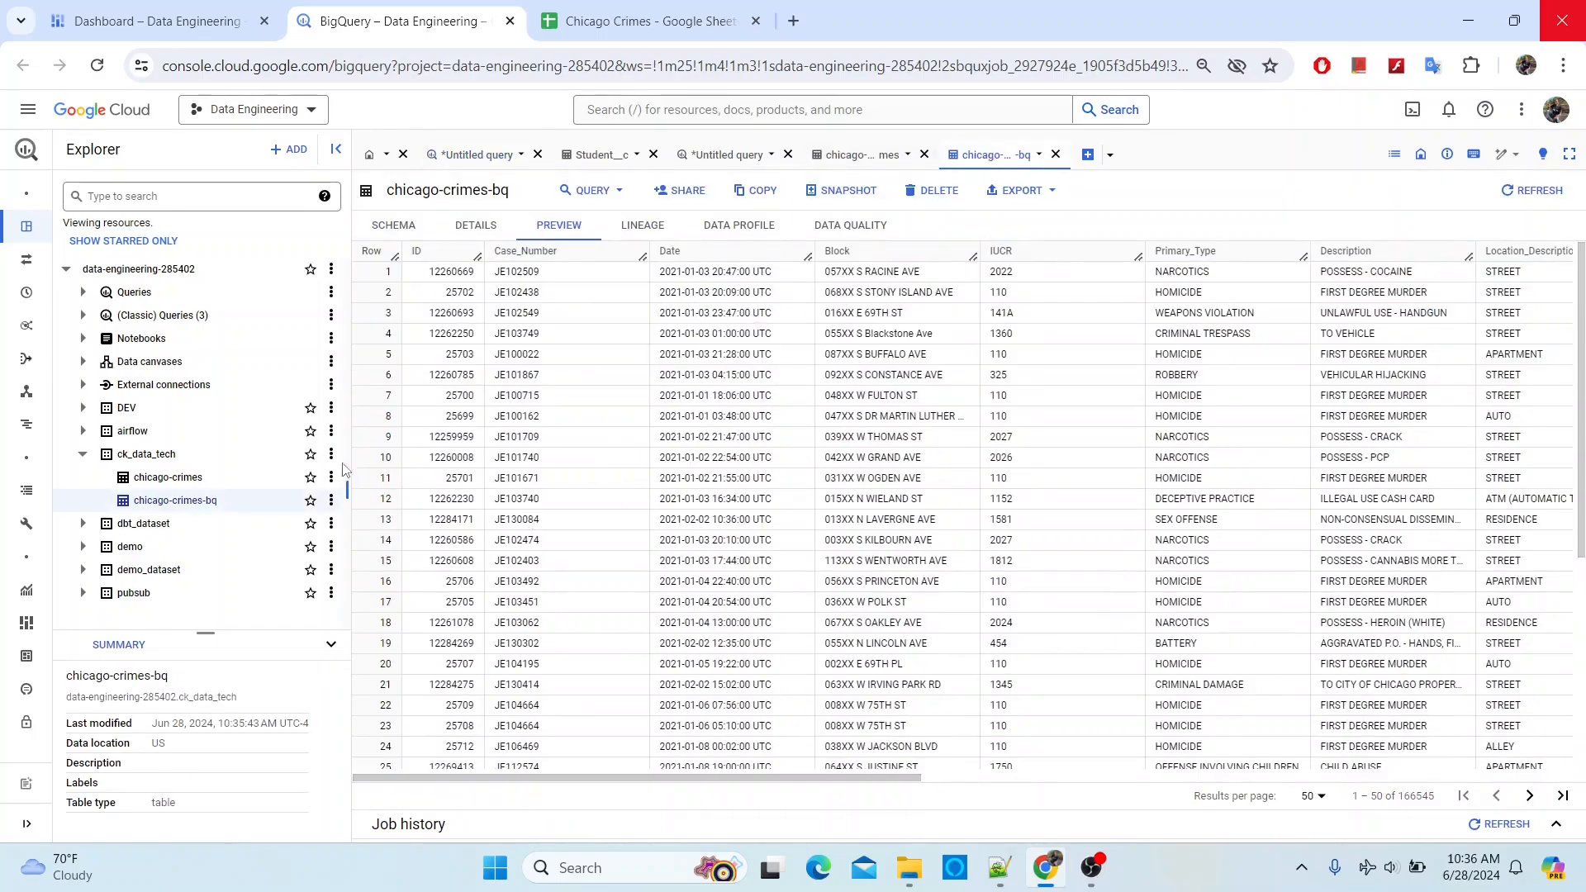
- Look through the Chicago Crimes Google Sheet that feeds the external table, examining the ID and Case Number columns down the rows
left_click(563, 23)
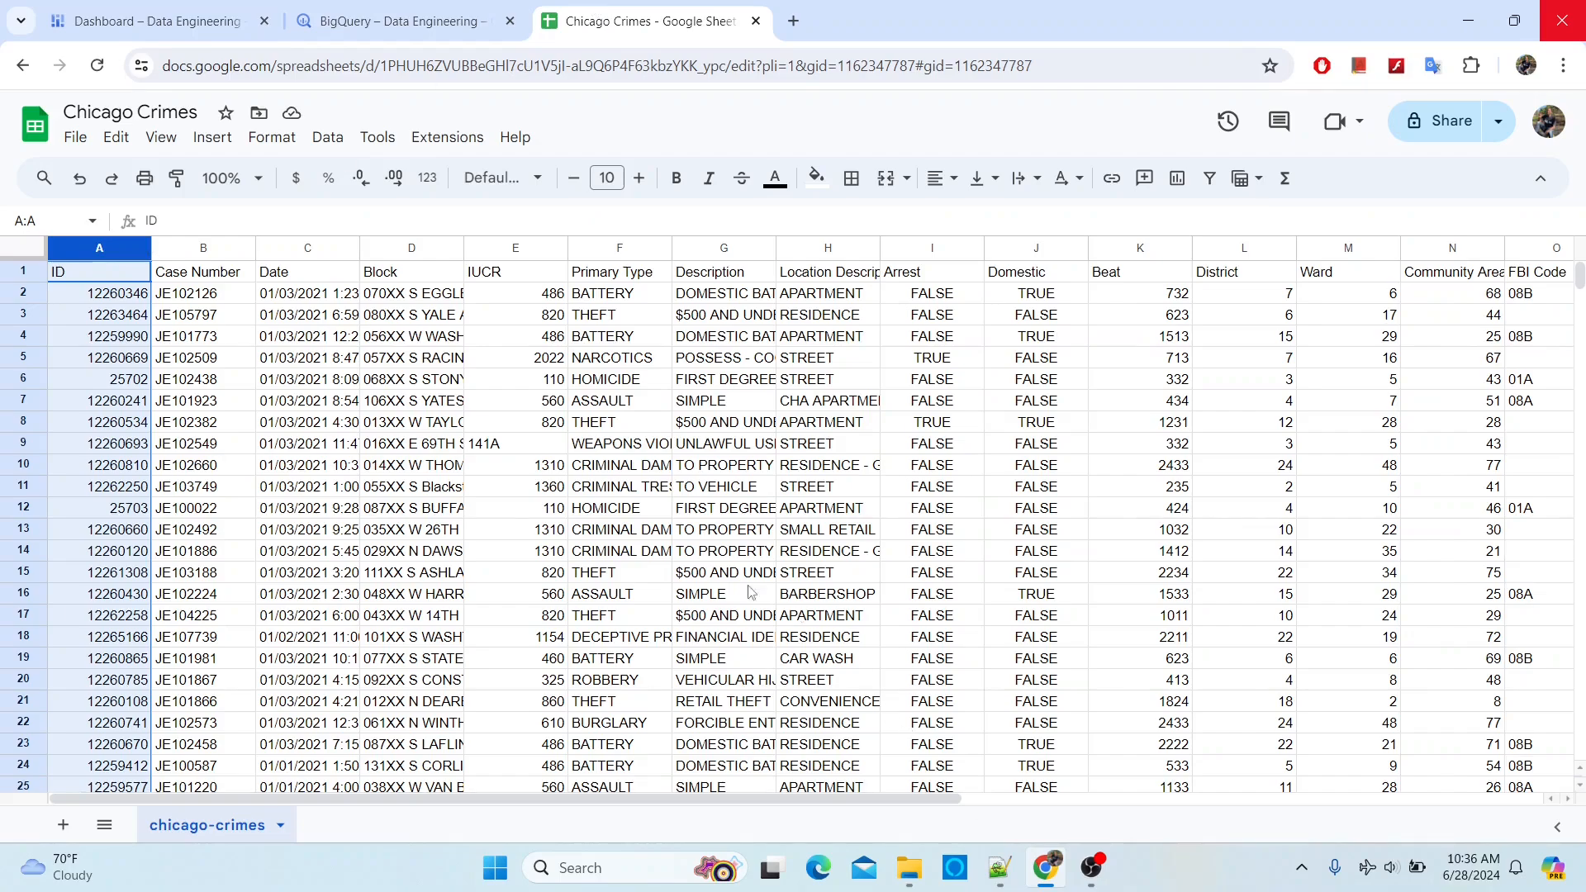
left_click_drag(744, 798, 4, 680)
scroll(513, 719, "down", 10)
scroll(496, 707, "up", 10)
scroll(157, 322, "down", 5)
scroll(169, 307, "up", 5)
left_click(200, 248)
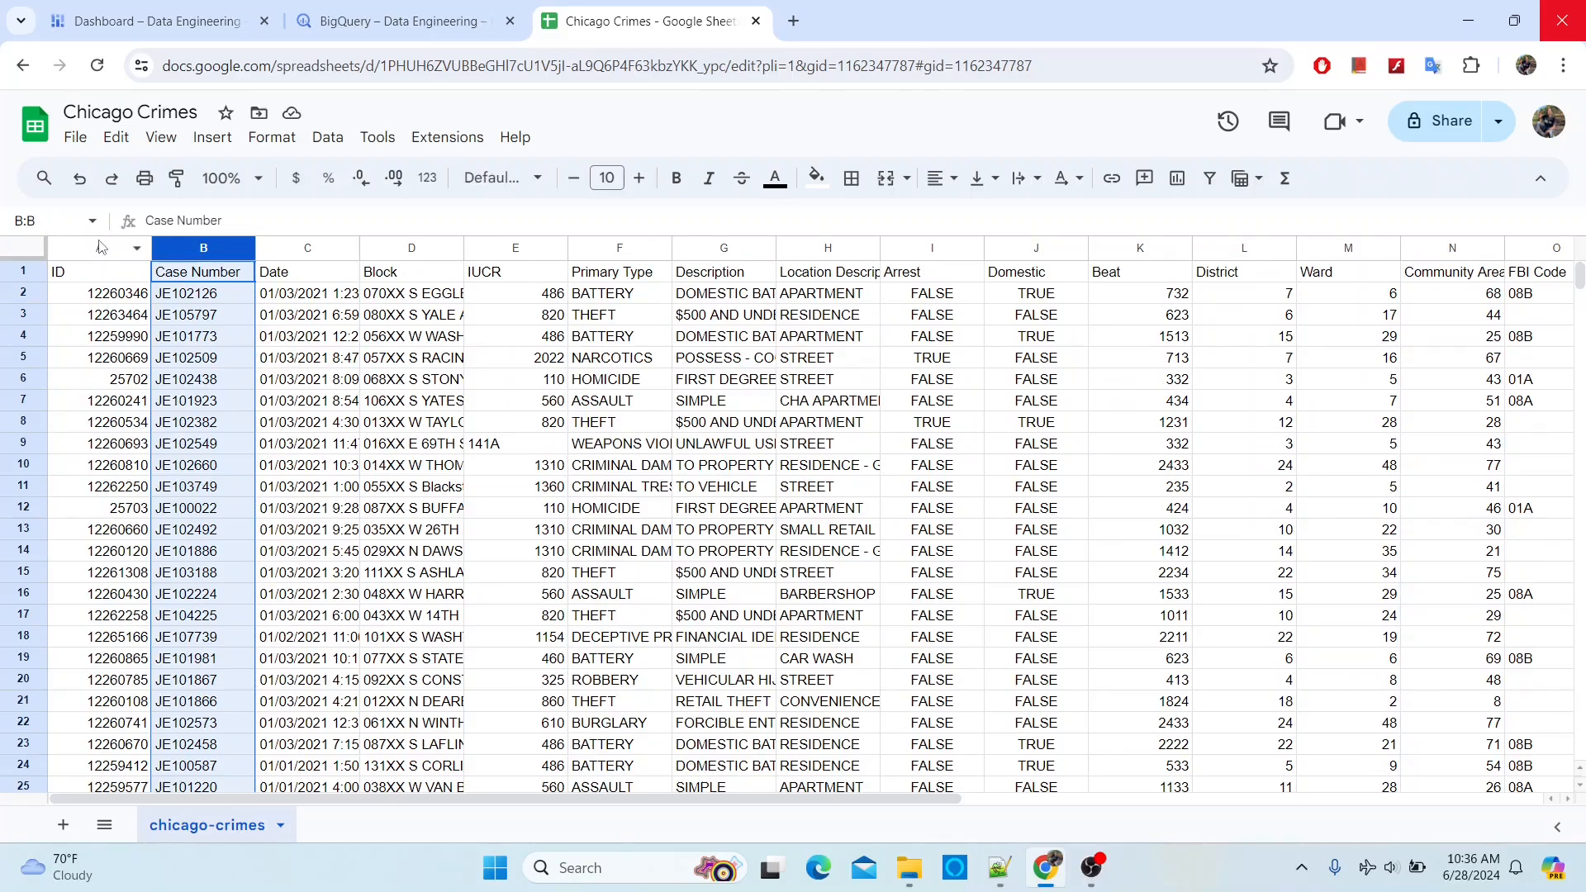
left_click(97, 247)
scroll(1001, 742, "down", 5)
scroll(996, 727, "down", 9)
scroll(983, 708, "up", 13)
scroll(463, 644, "down", 7)
scroll(460, 642, "down", 20)
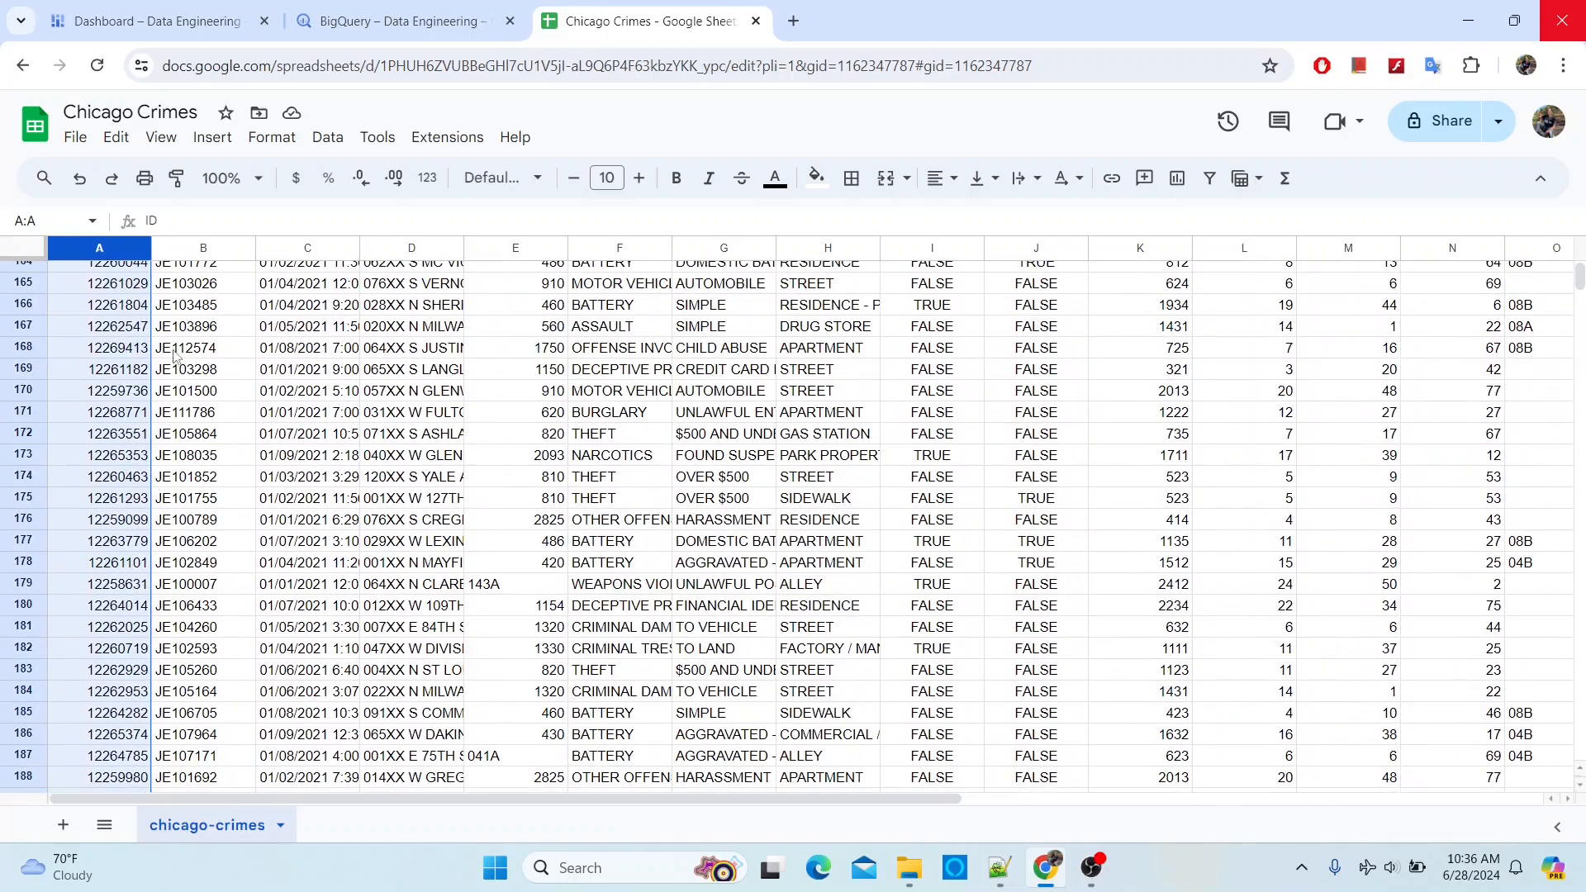
- Return to the BigQuery query on ck_data_tech.chicago-crimes, replace the selected columns with count(*), and run it
left_click(403, 21)
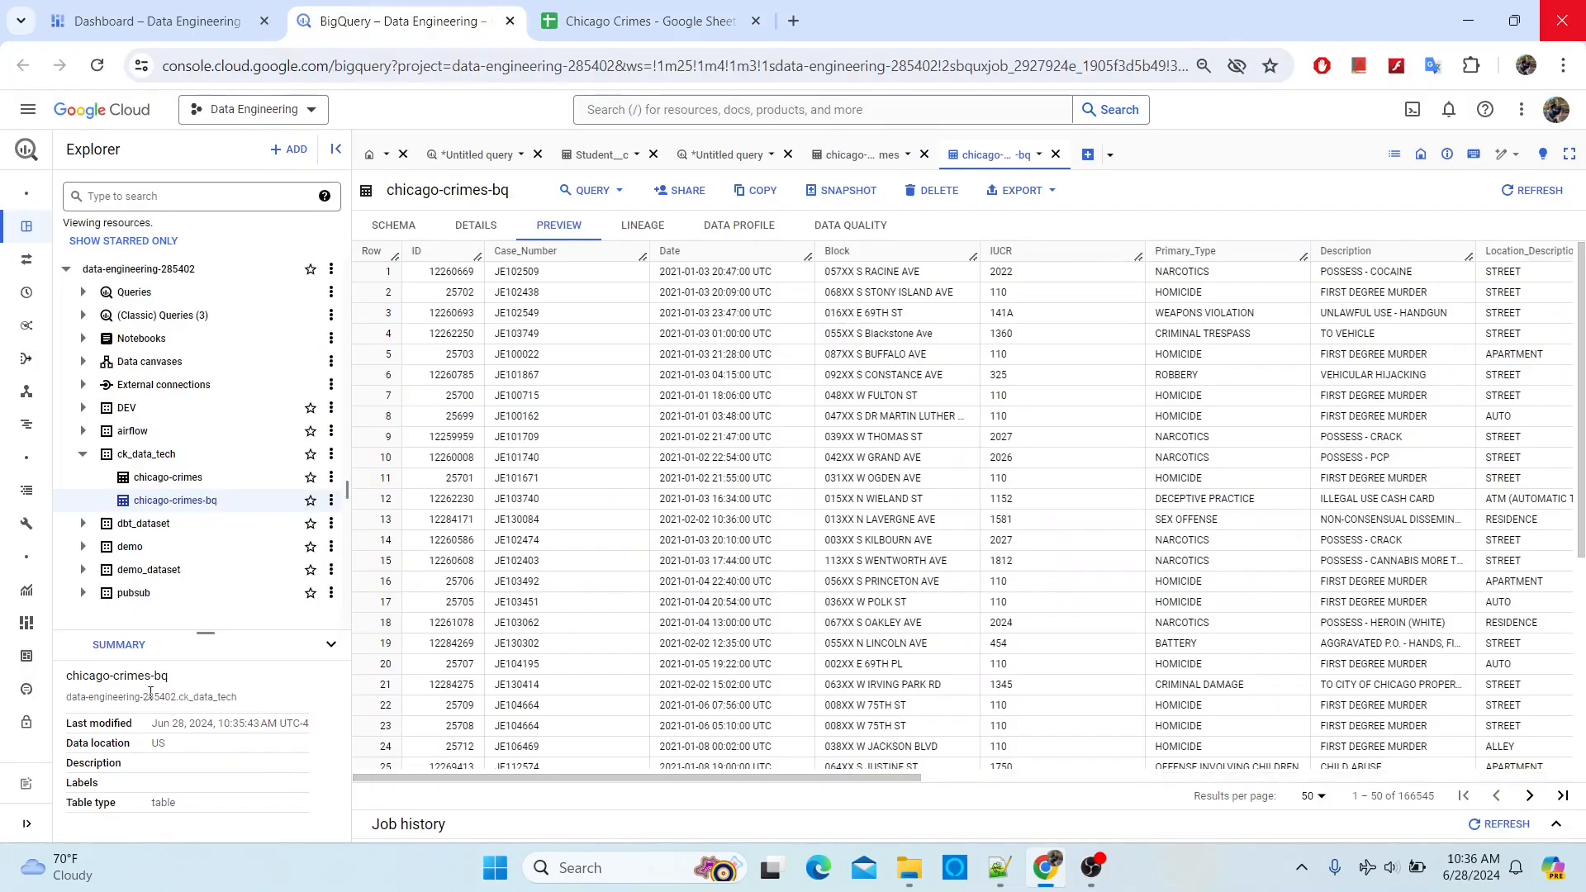
left_click(479, 154)
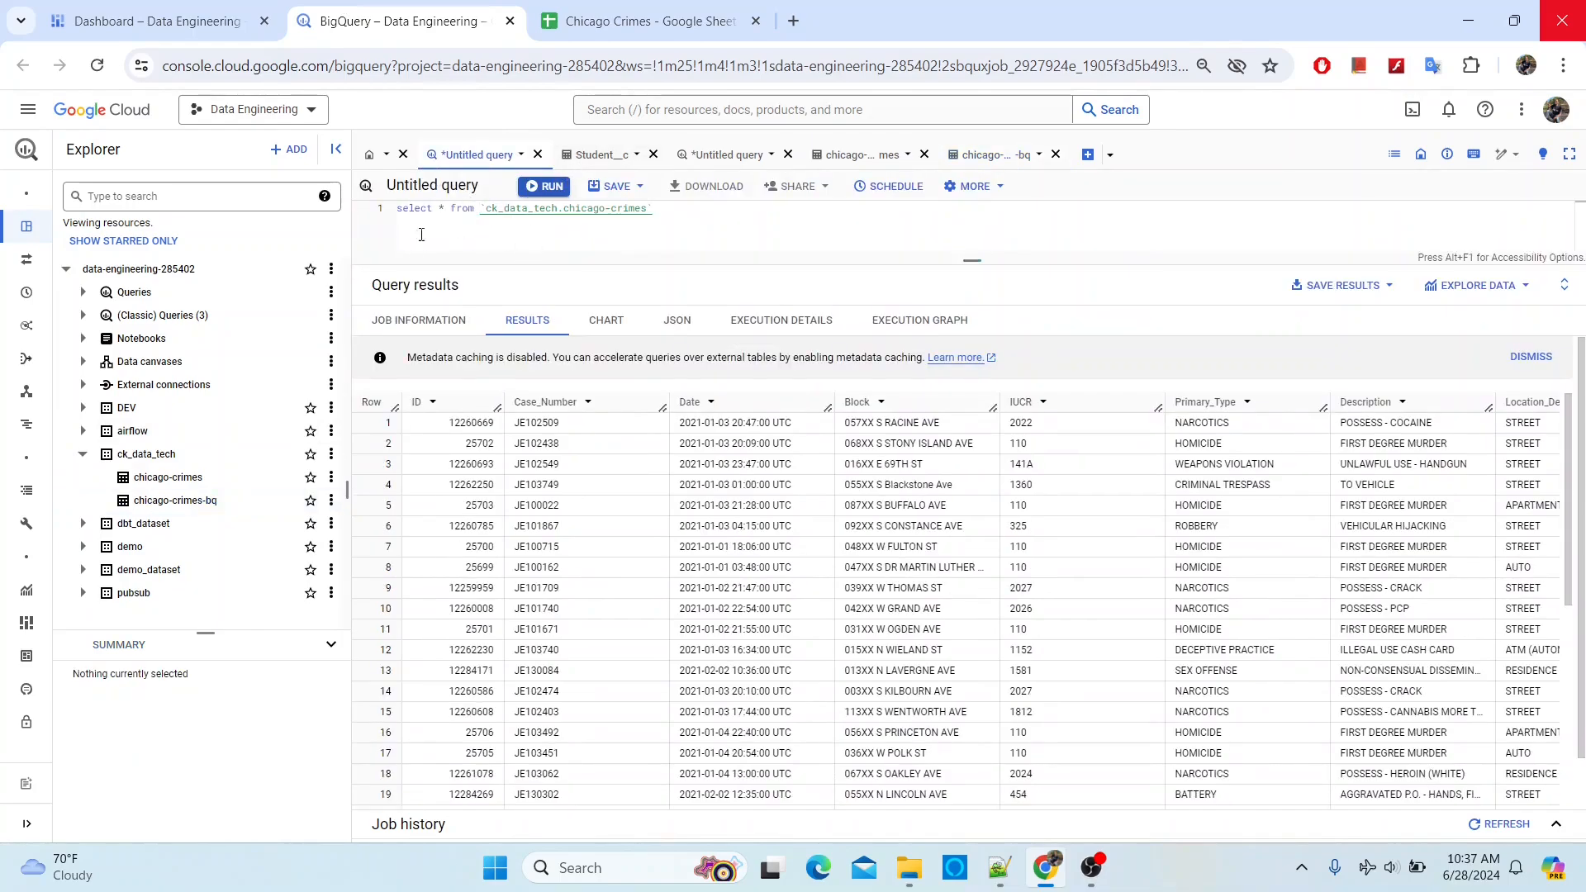
left_click(447, 210)
key("BackSpace")
type("count(*)")
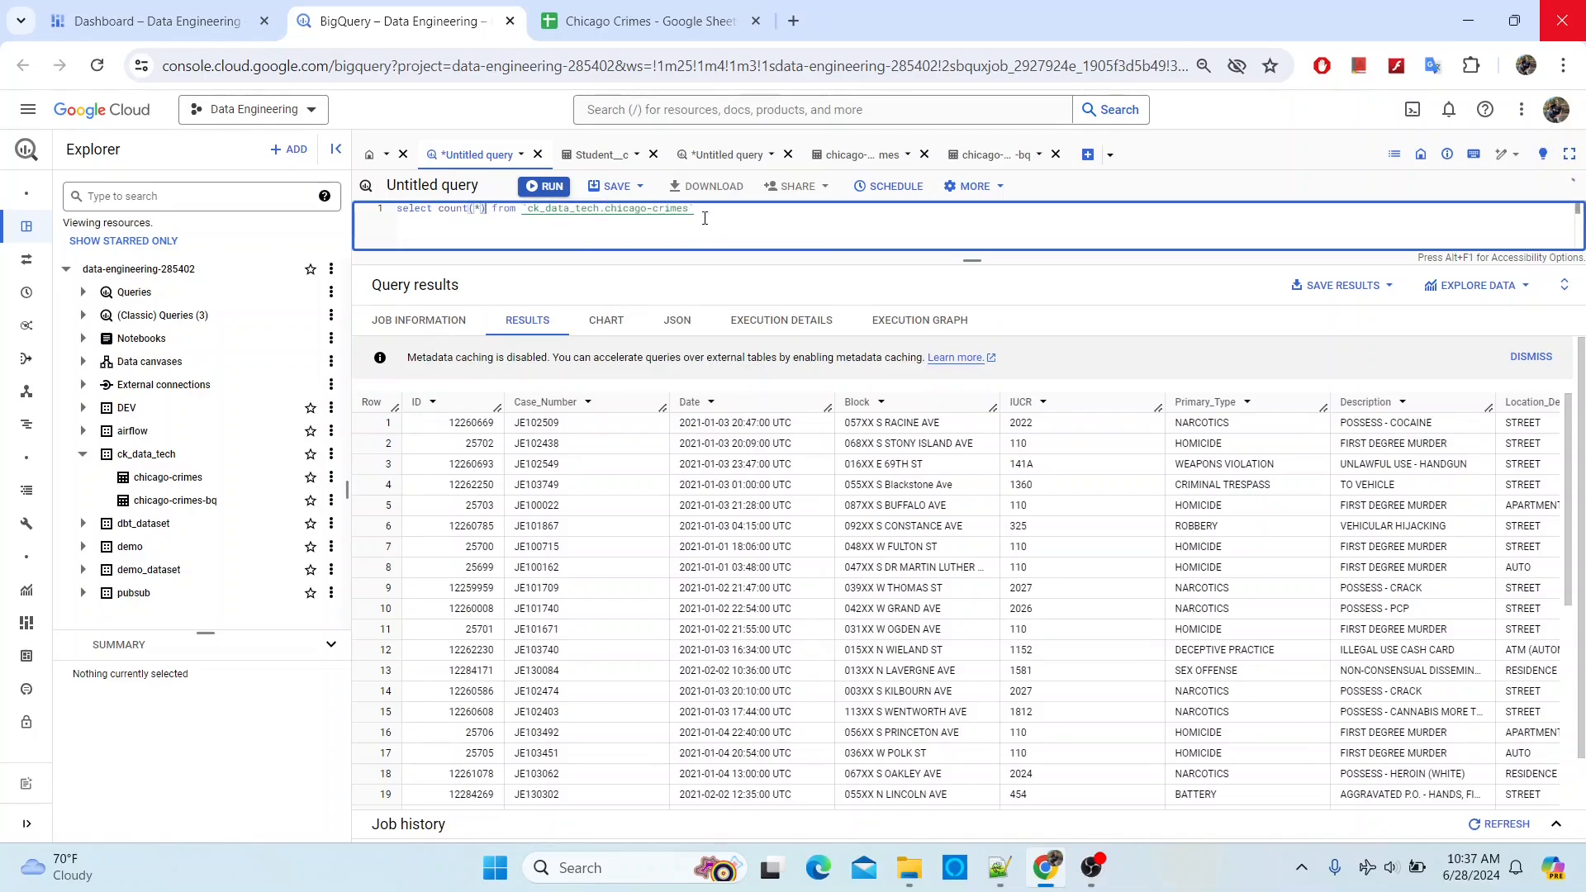
left_click_drag(698, 209, 334, 208)
left_click(536, 189)
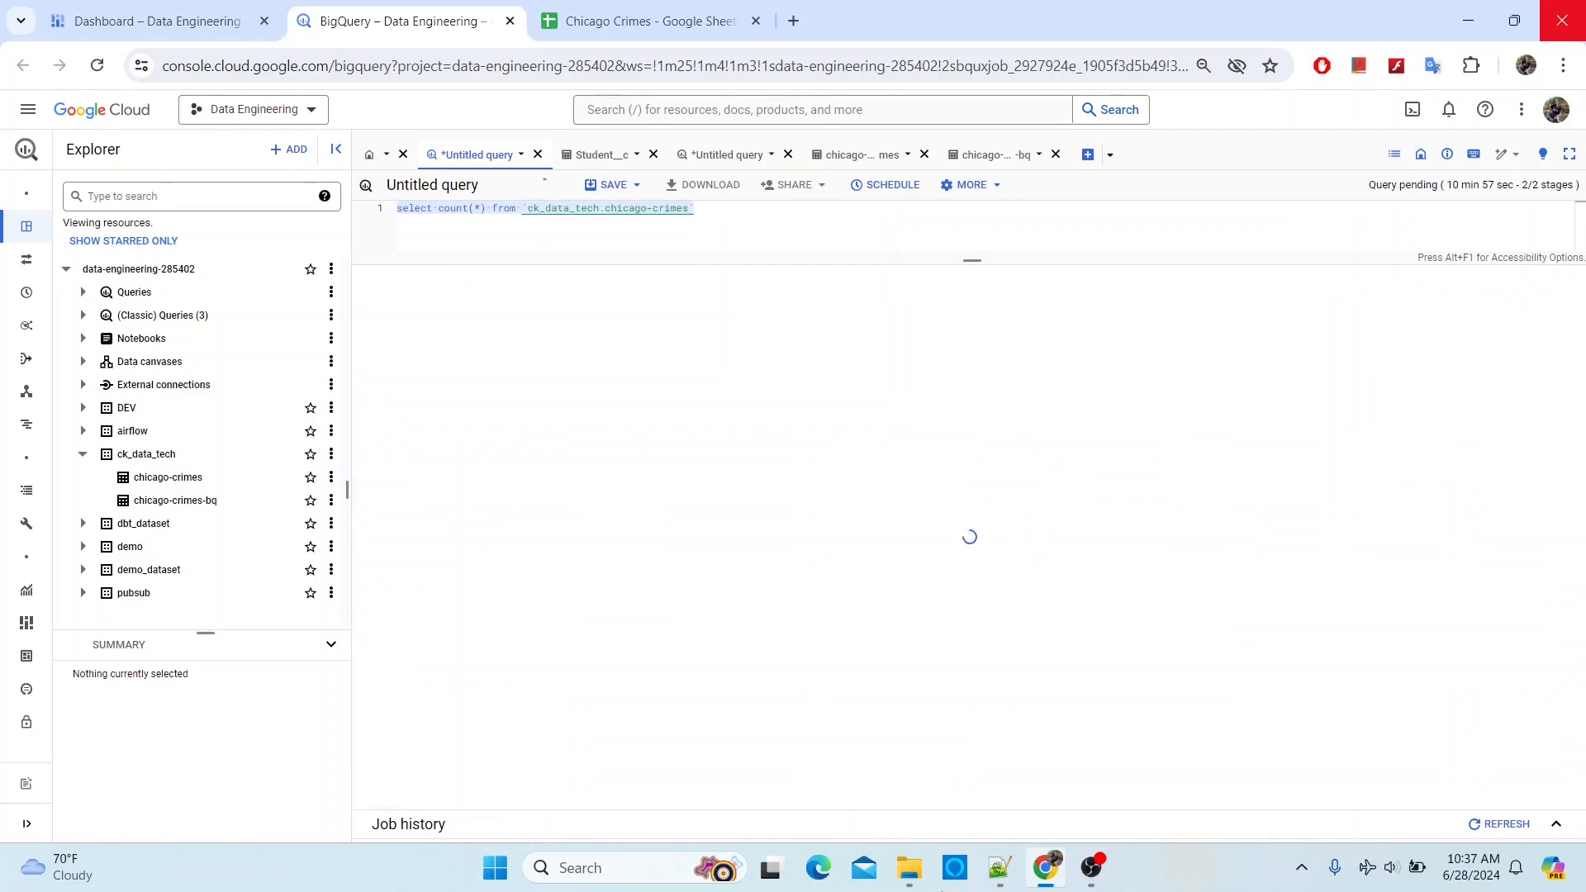
- Check the number of rows in the chicago-crimes-bq details, then return to the running count query
left_click(976, 168)
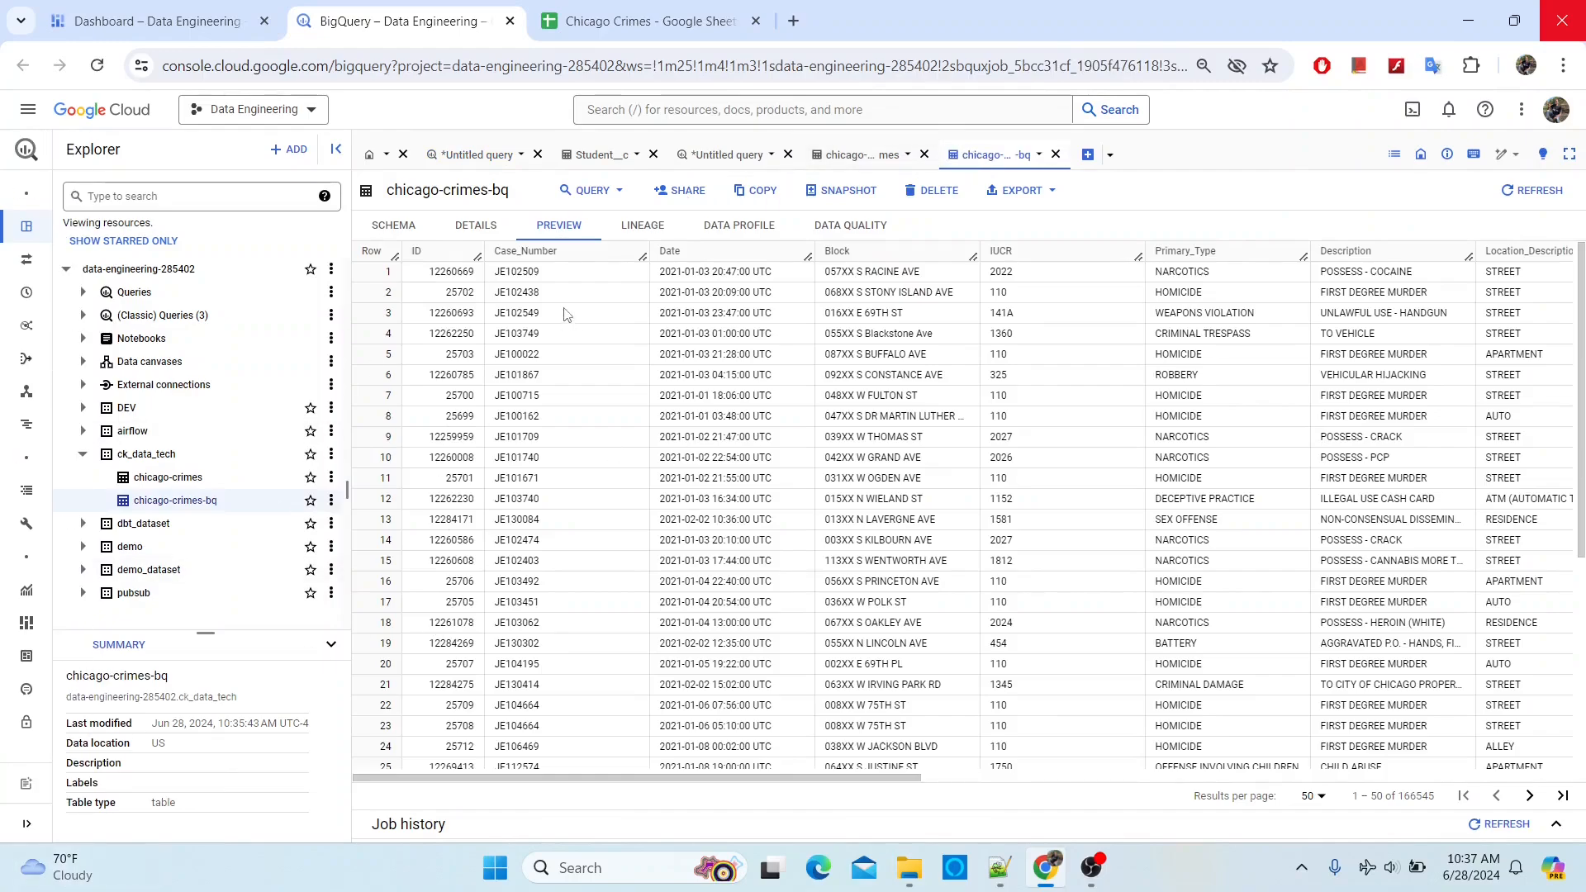
left_click(467, 228)
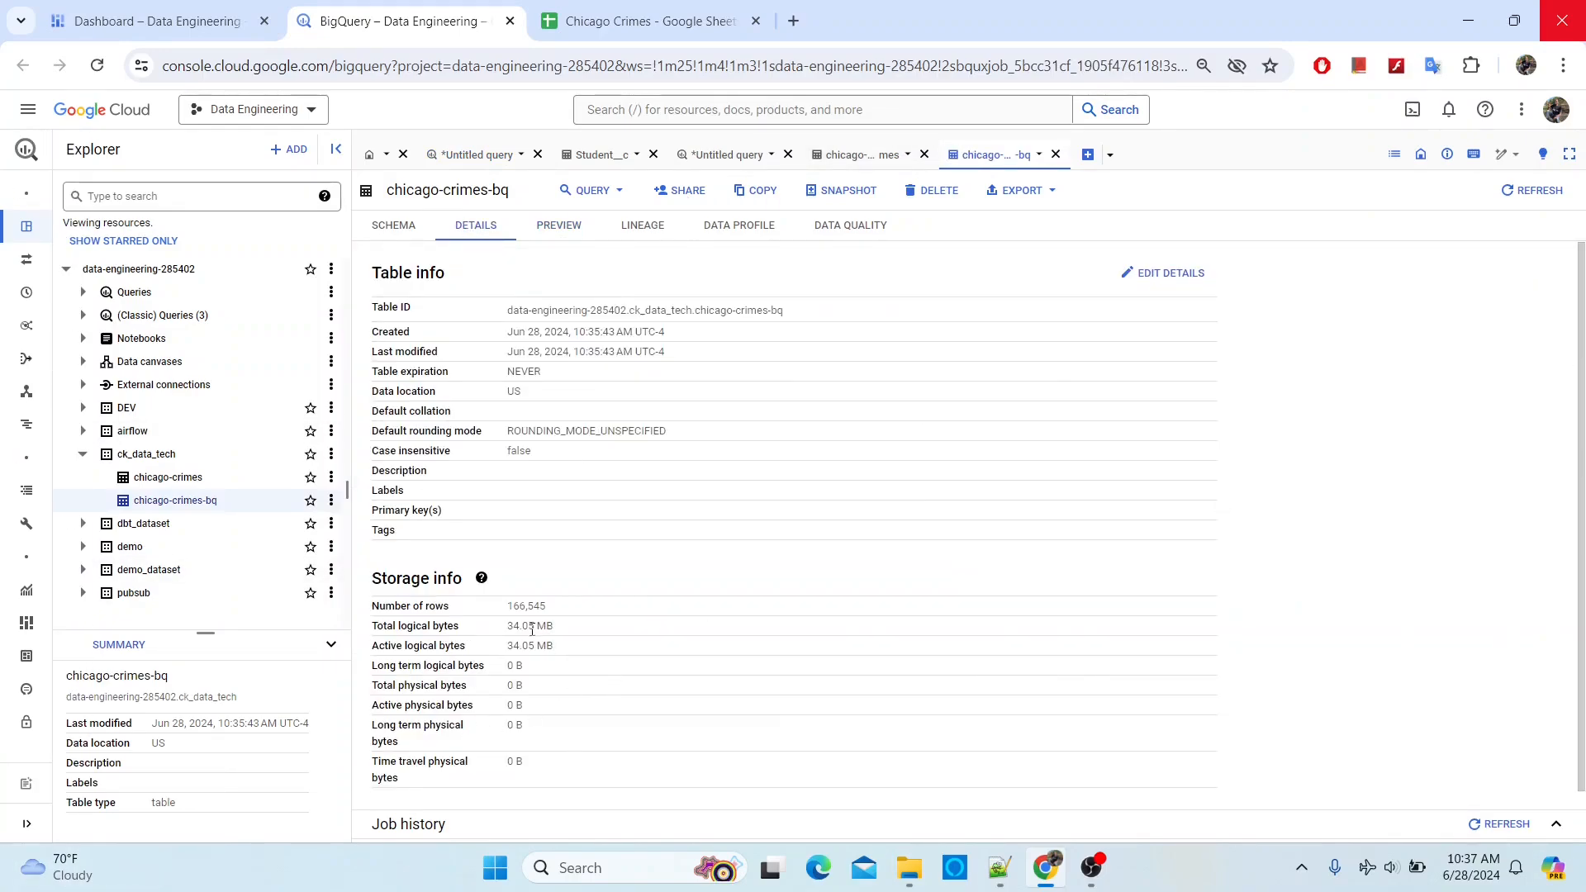
left_click_drag(552, 611, 504, 613)
left_click(559, 616)
left_click_drag(554, 612, 509, 613)
left_click(544, 619)
left_click(475, 155)
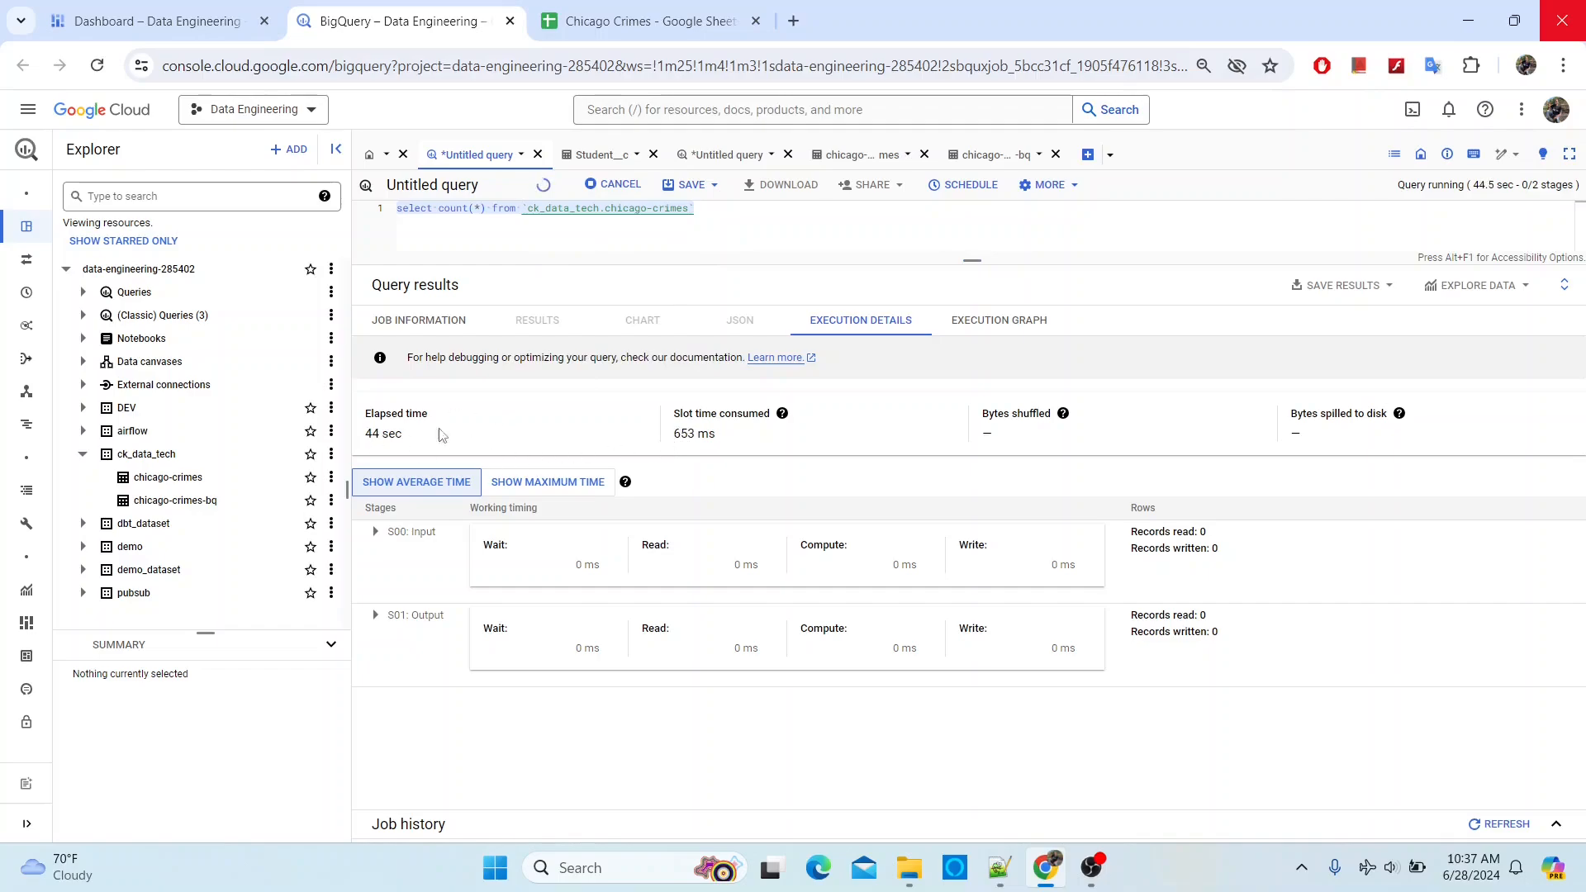
- Create a new query from the chicago-crimes-bq table that selects count(*)
left_click(178, 500)
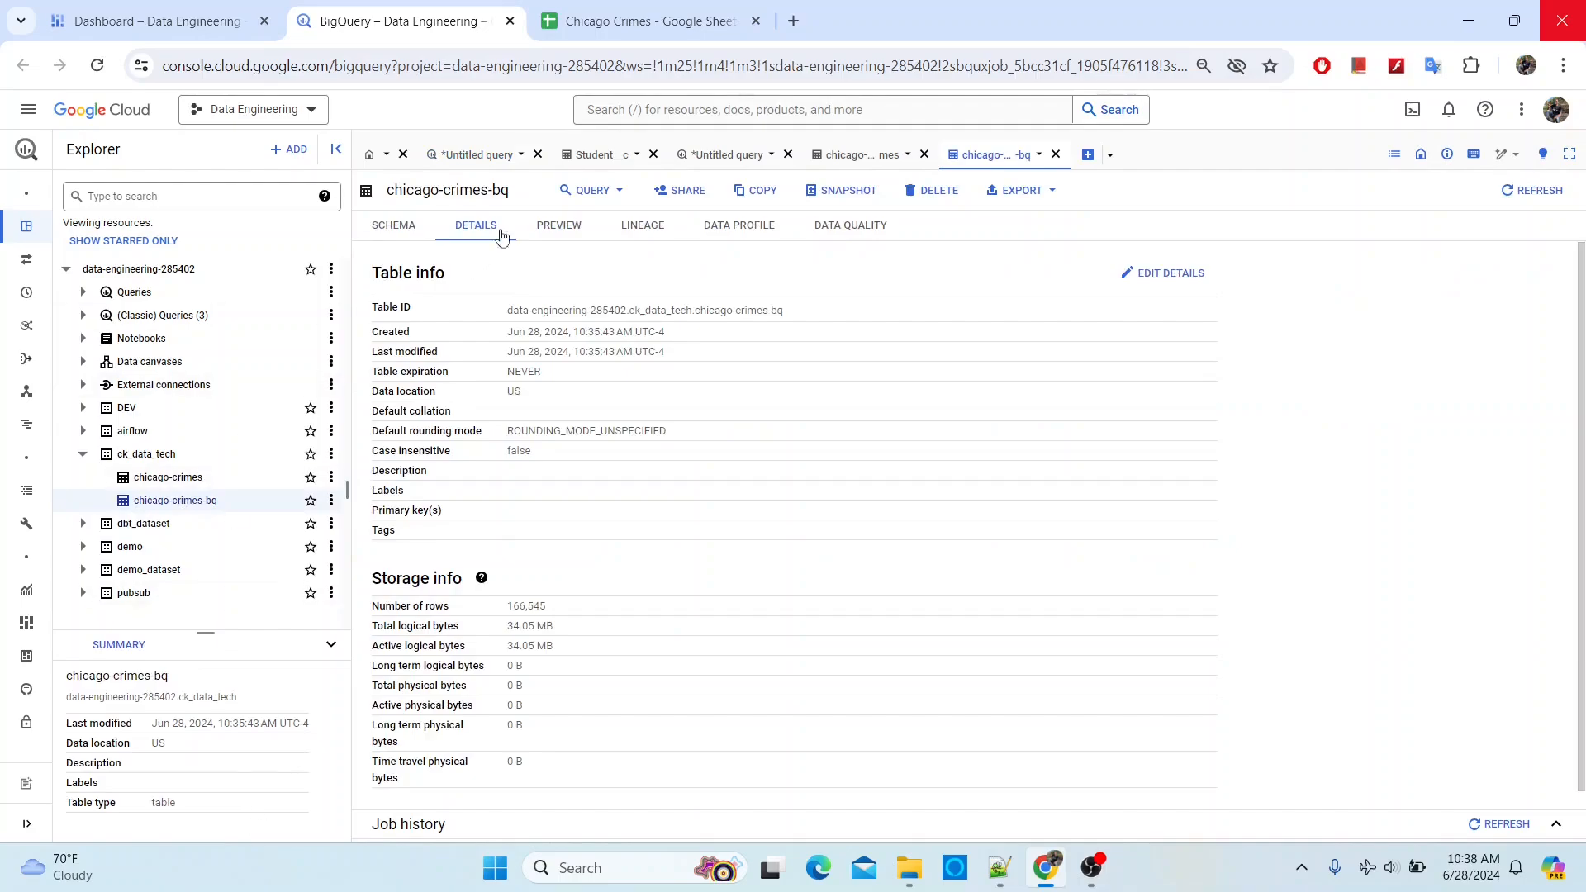
left_click(608, 190)
left_click(608, 224)
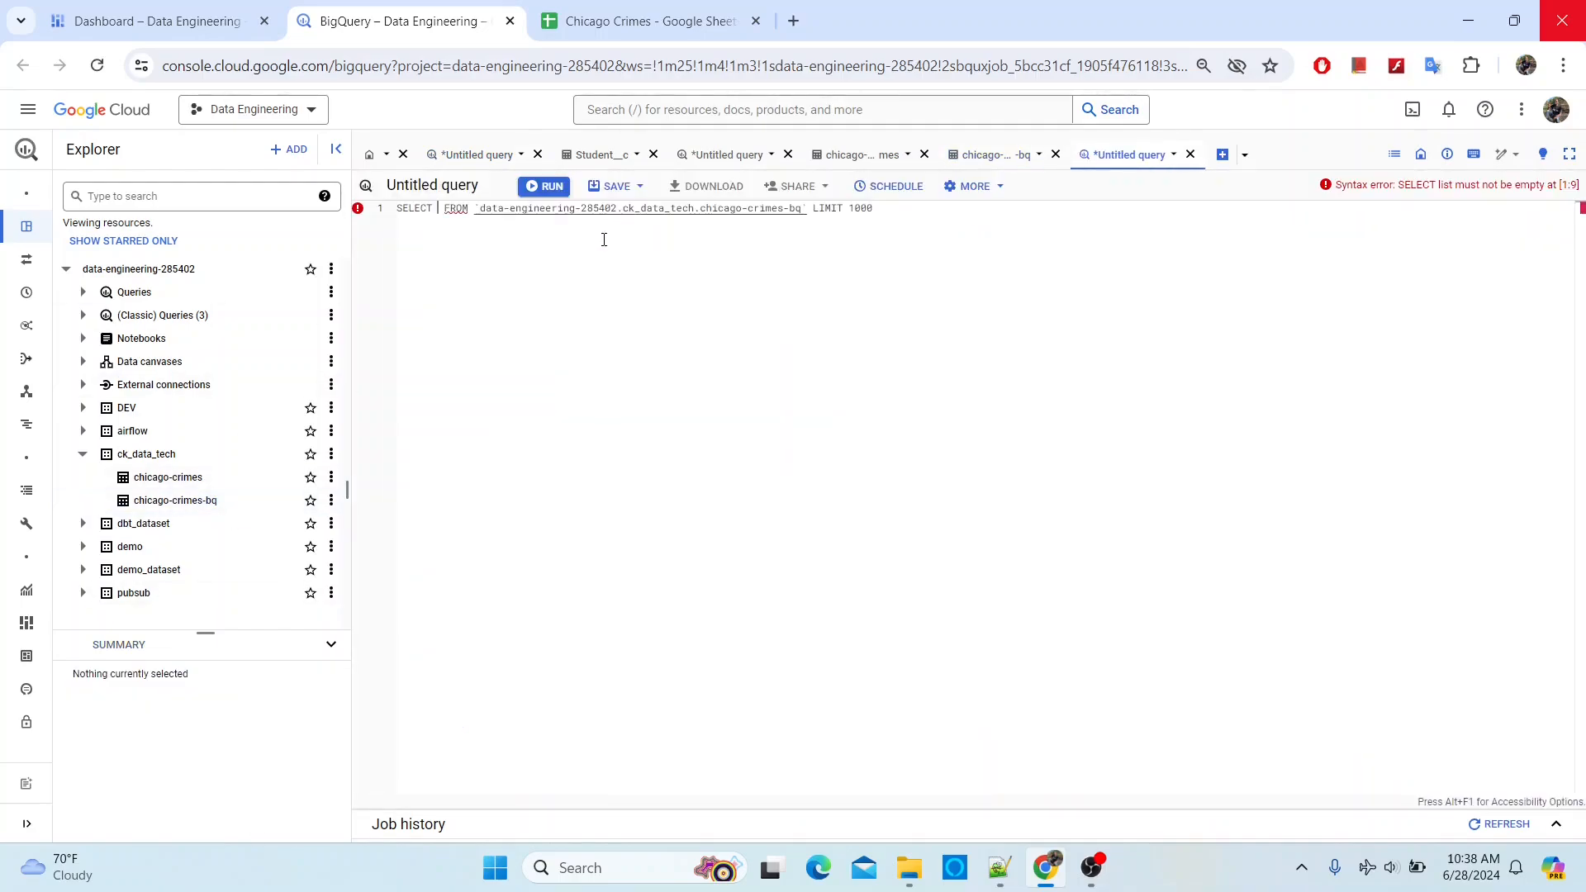
type("count(*)")
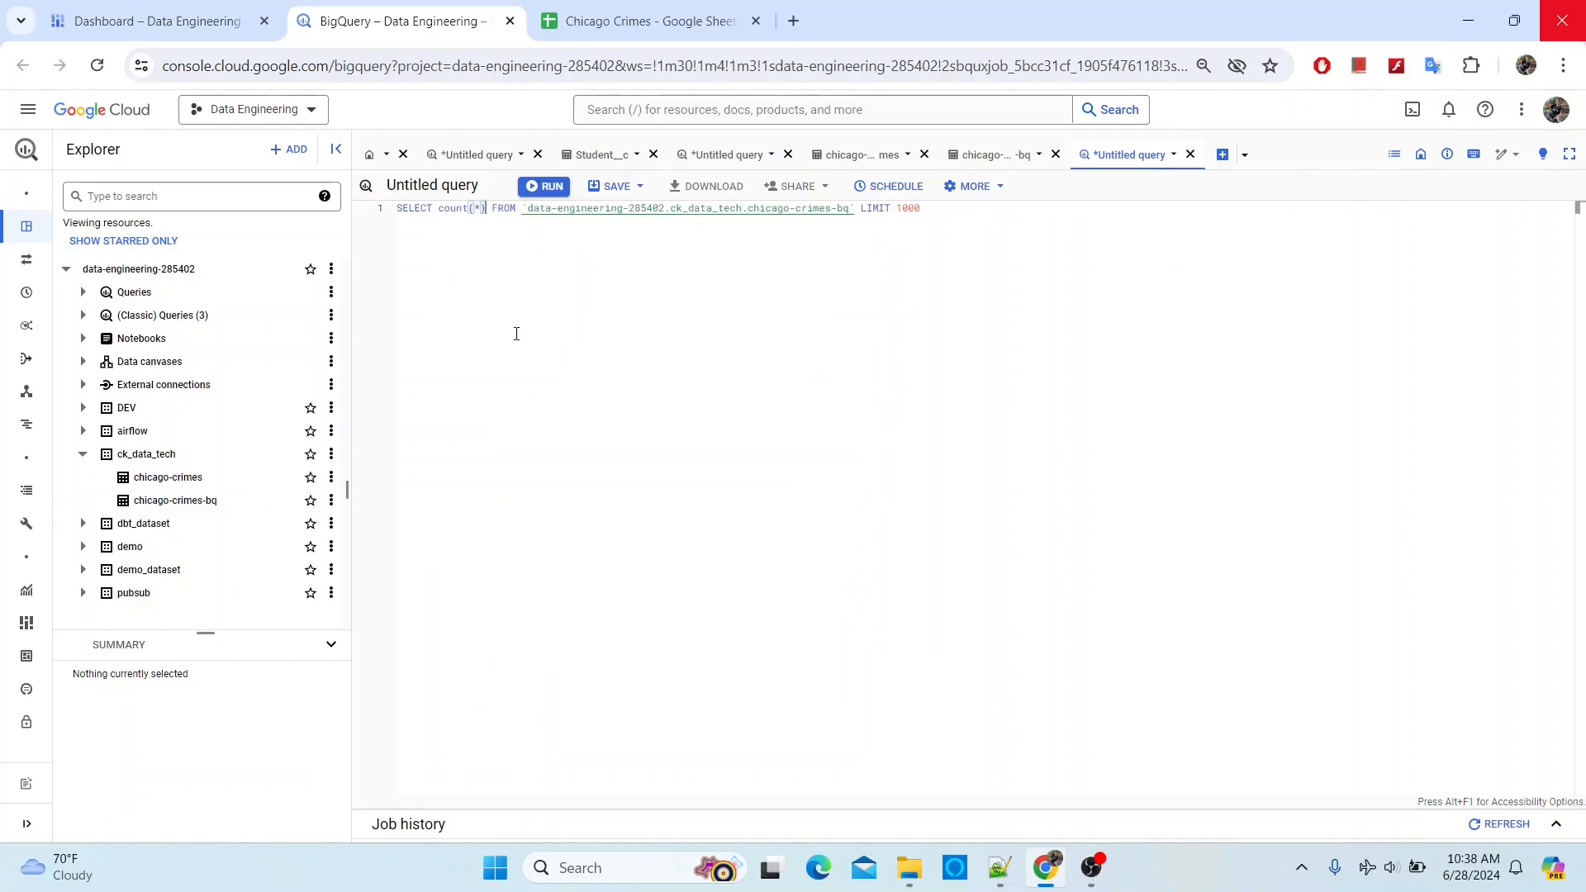
- Remove the LIMIT 1000 clause from the chicago-crimes-bq count query, end it with a semicolon, and run it
double_click(930, 212)
key("BackSpace")
key("BackSpace")
key("BackSpace")
key("BackSpace")
key("BackSpace")
key("BackSpace")
key("BackSpace")
key("BackSpace")
key("ctrl+Return")
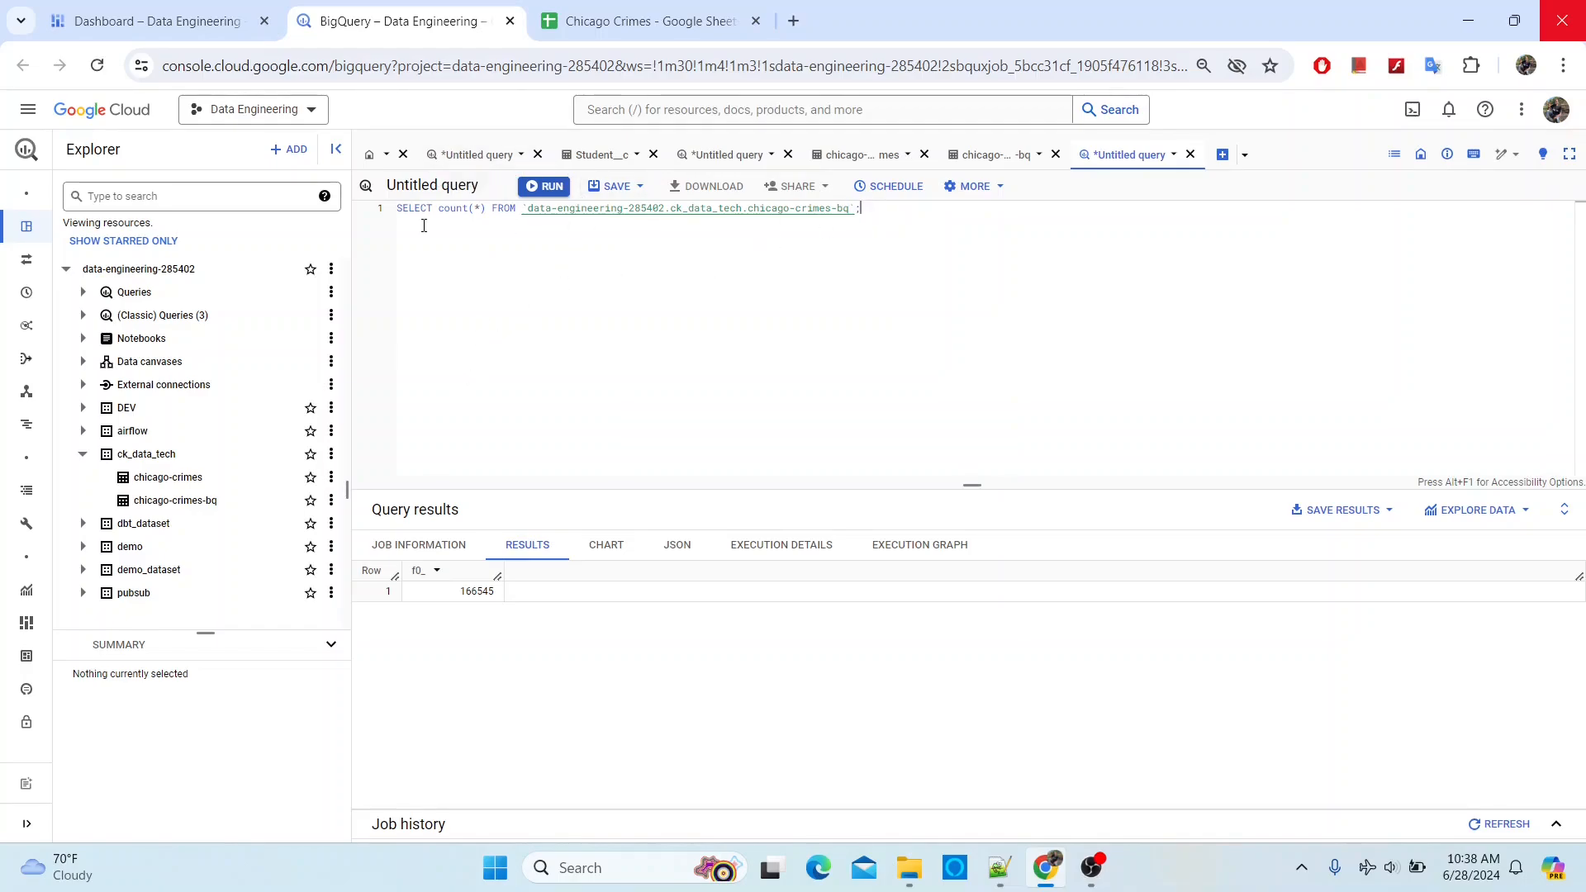
- Compare the row count returned for chicago-crimes-bq with the one returned by the chicago-crimes query
key("ctrl+a")
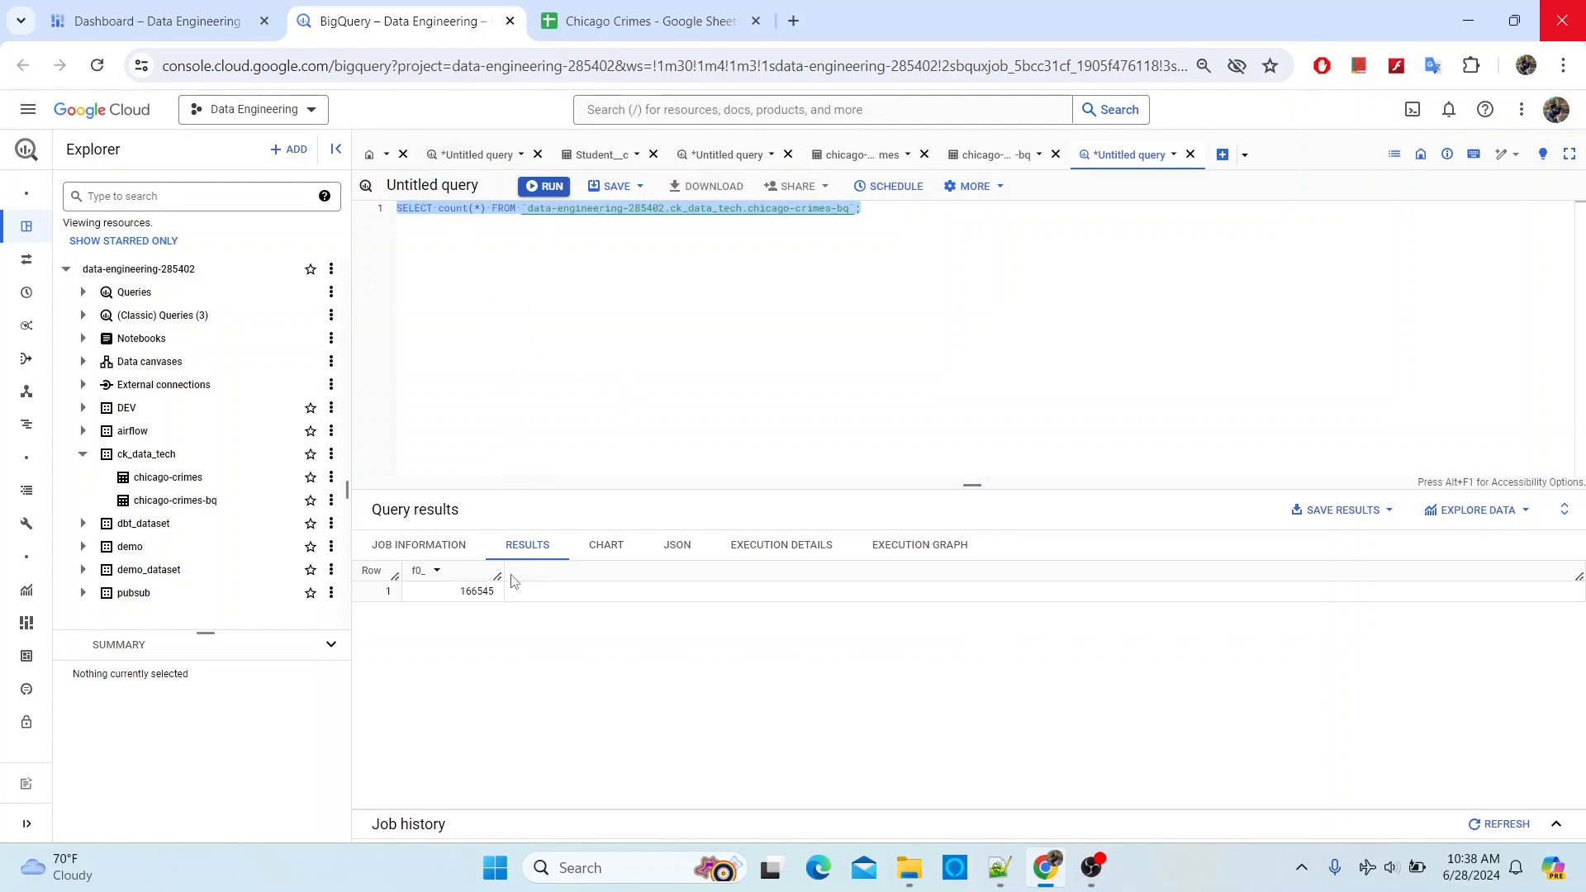
mouse_move(502, 576)
left_mouse_down()
mouse_move(570, 575)
mouse_move(479, 577)
left_mouse_up()
left_click(468, 156)
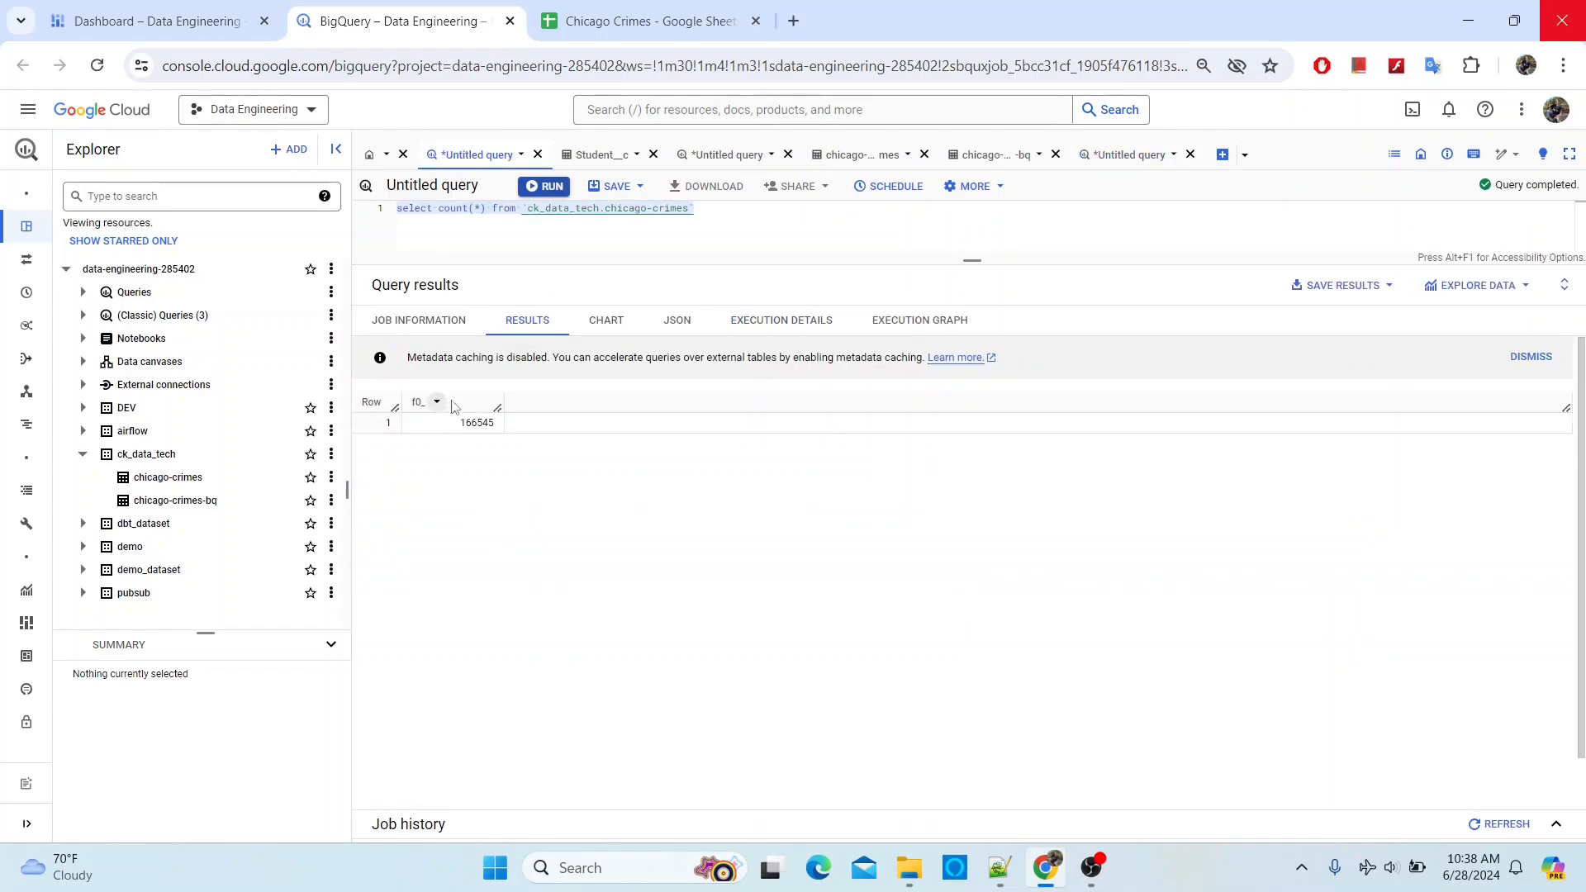
double_click(475, 423)
left_click(637, 235)
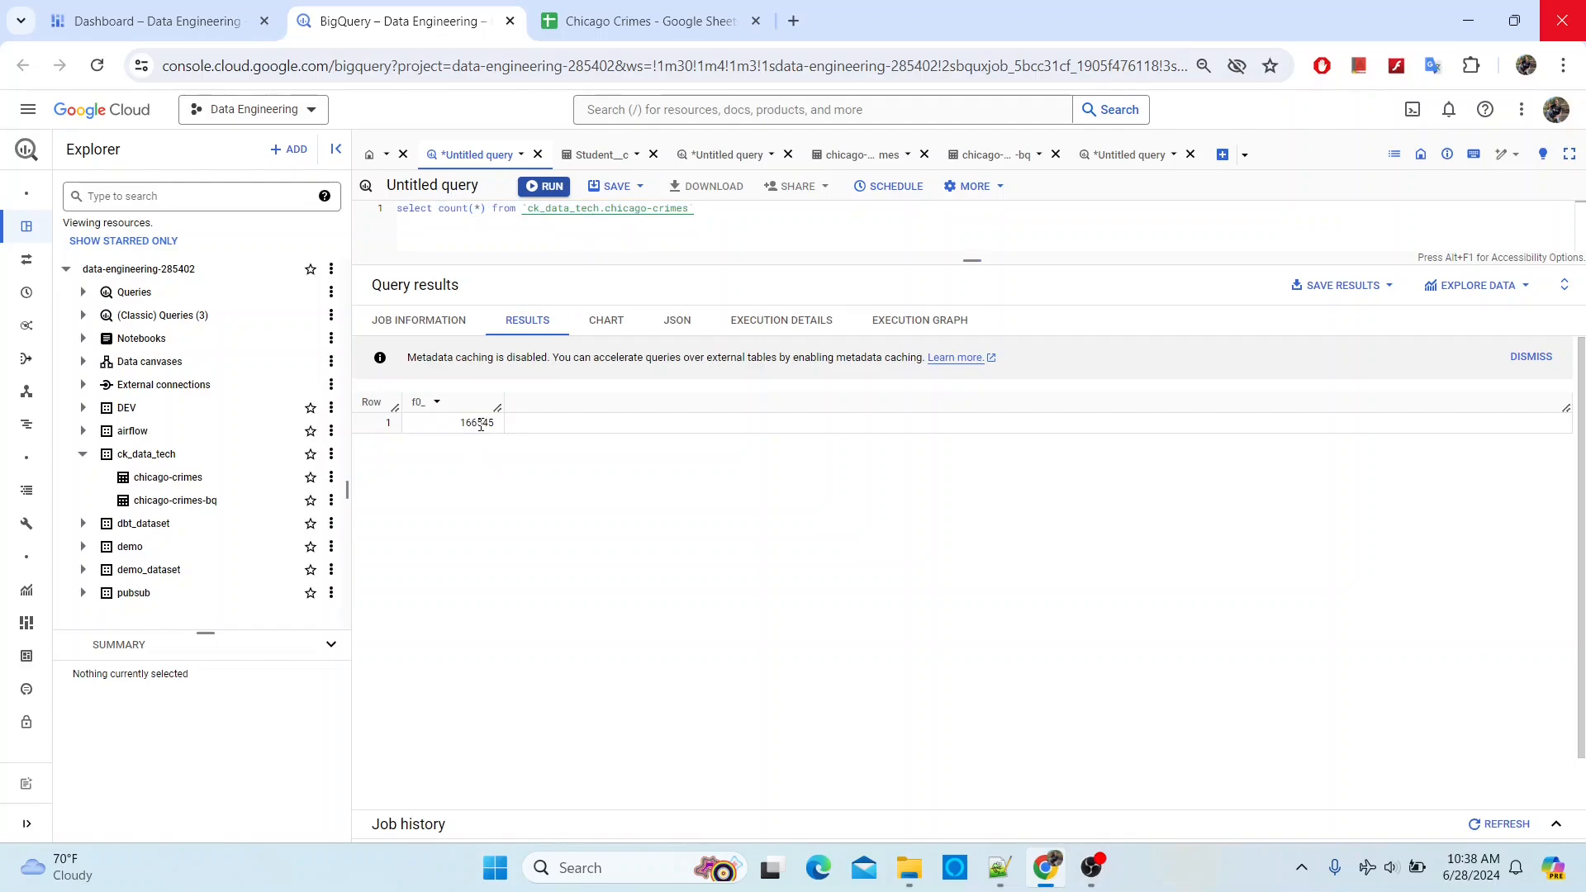
left_click_drag(478, 423, 460, 423)
- Reopen chicago-crimes-bq to review its details and preview its rows, and widen the Explorer area
left_click(258, 501)
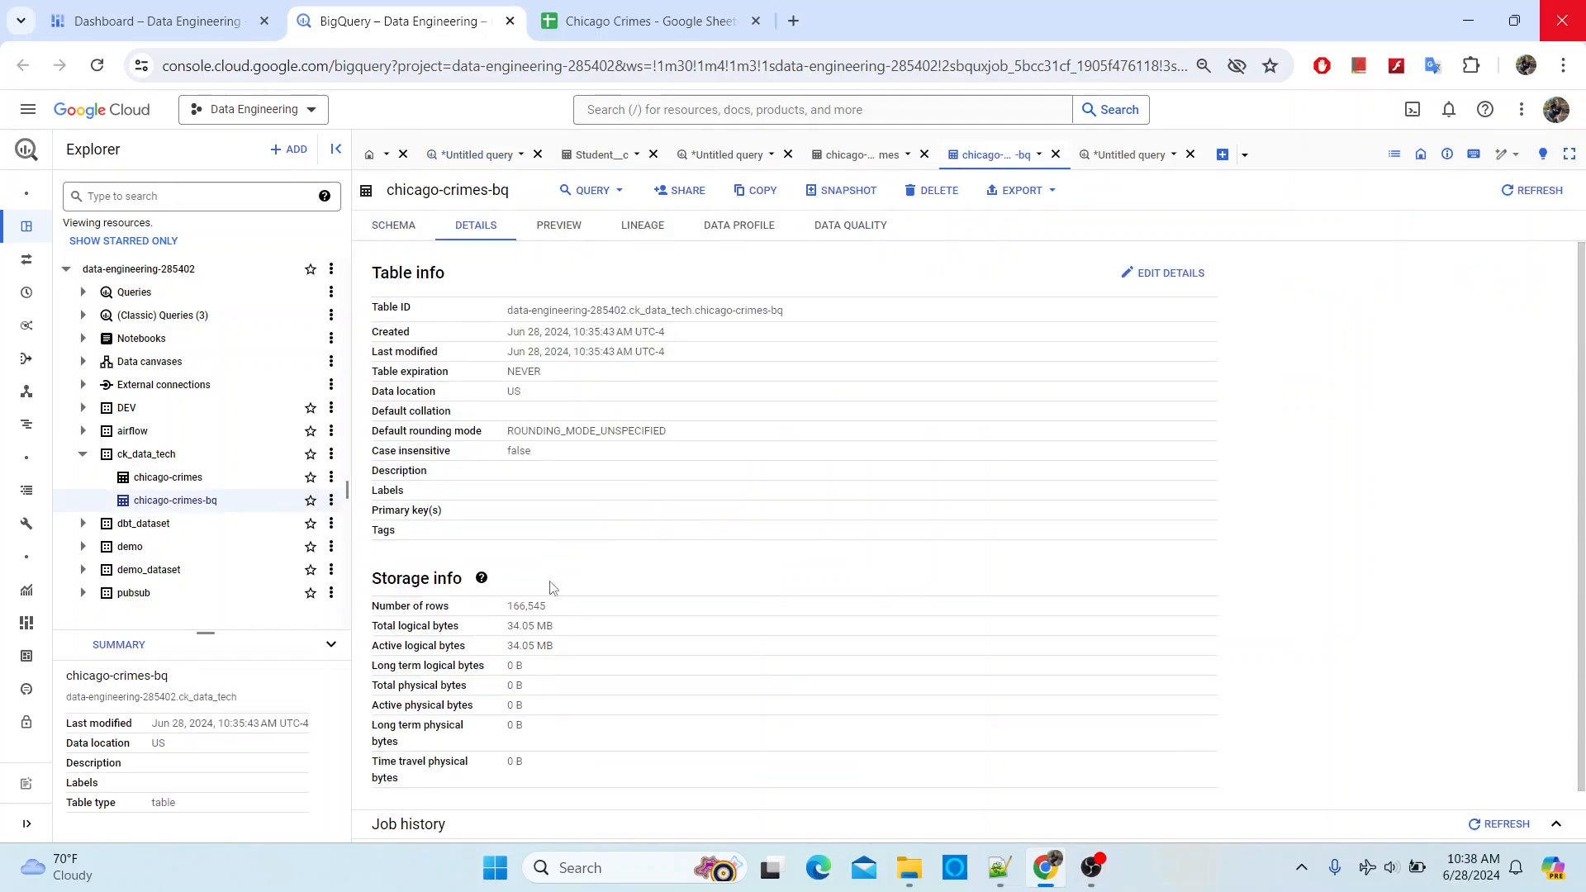
mouse_move(147, 501)
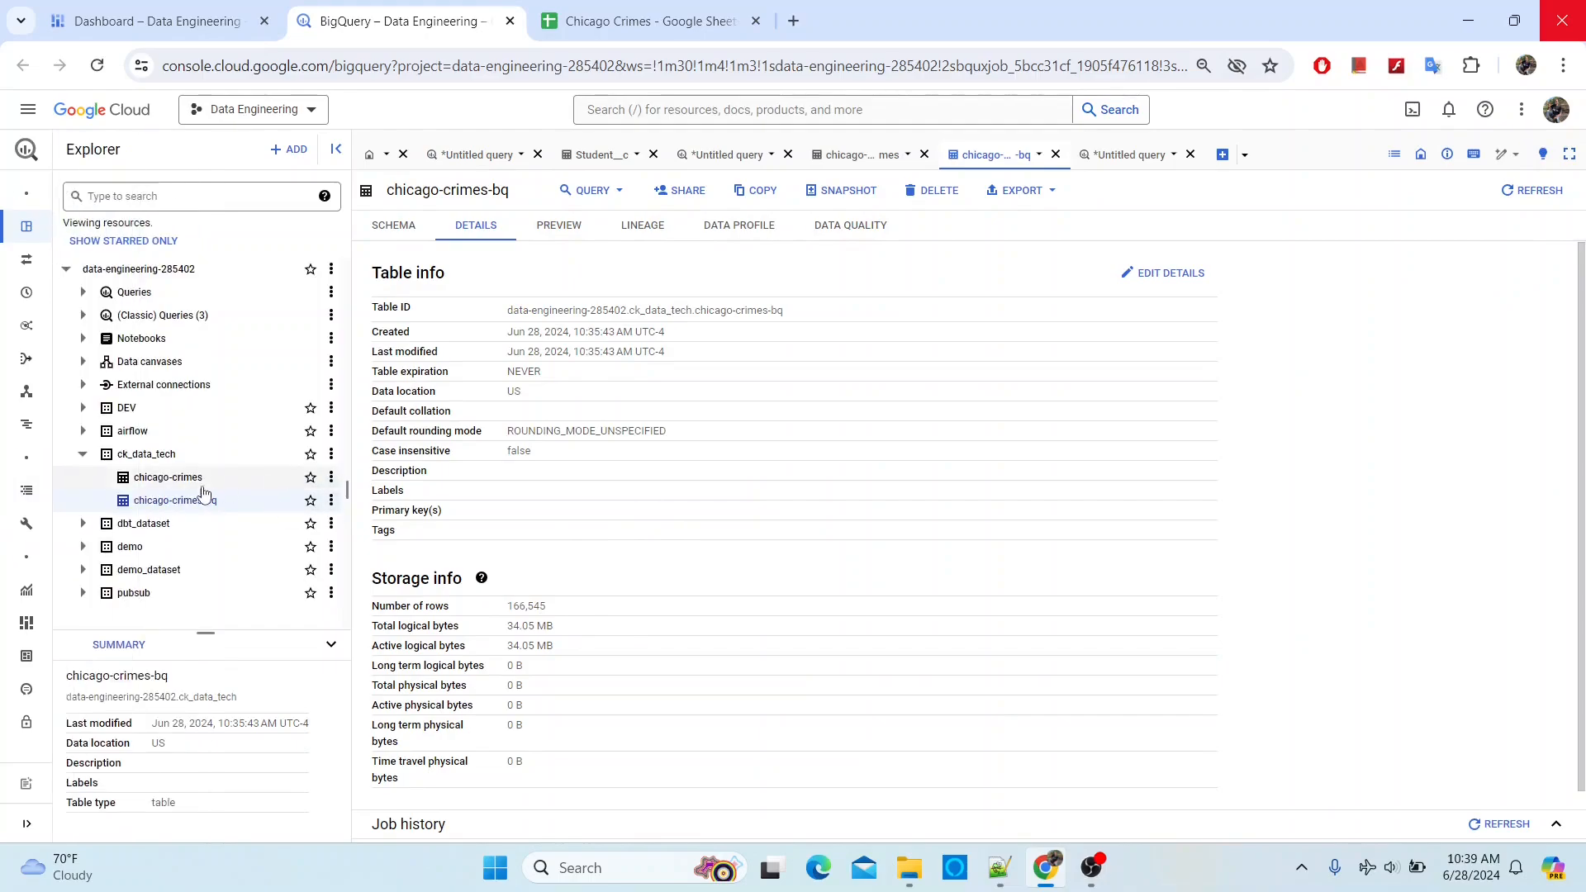
left_click(199, 478)
left_click(217, 504)
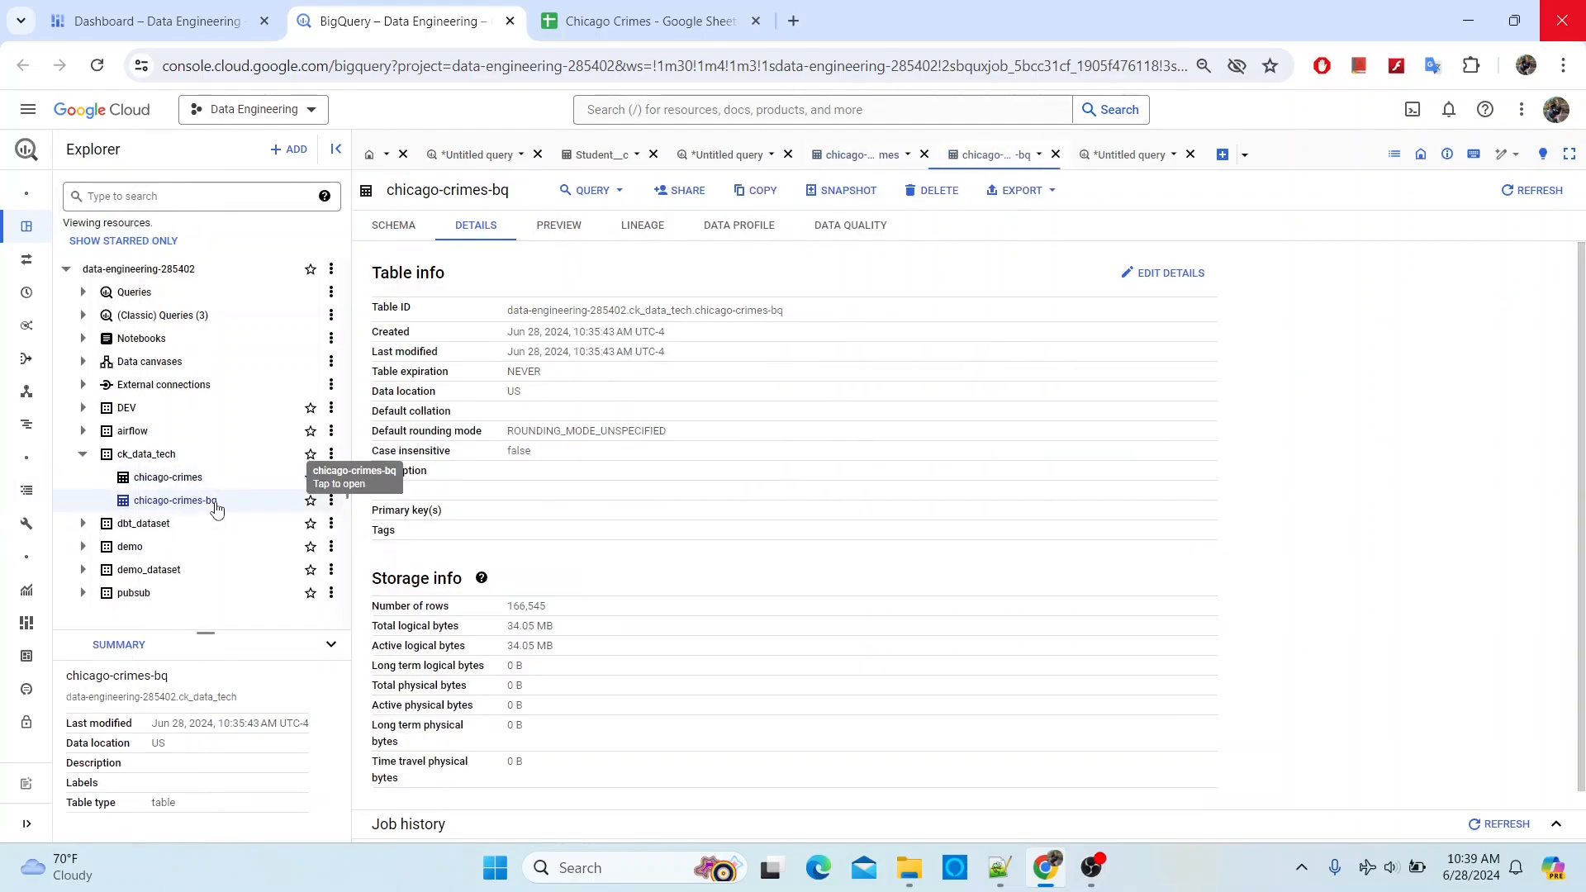
left_click(570, 229)
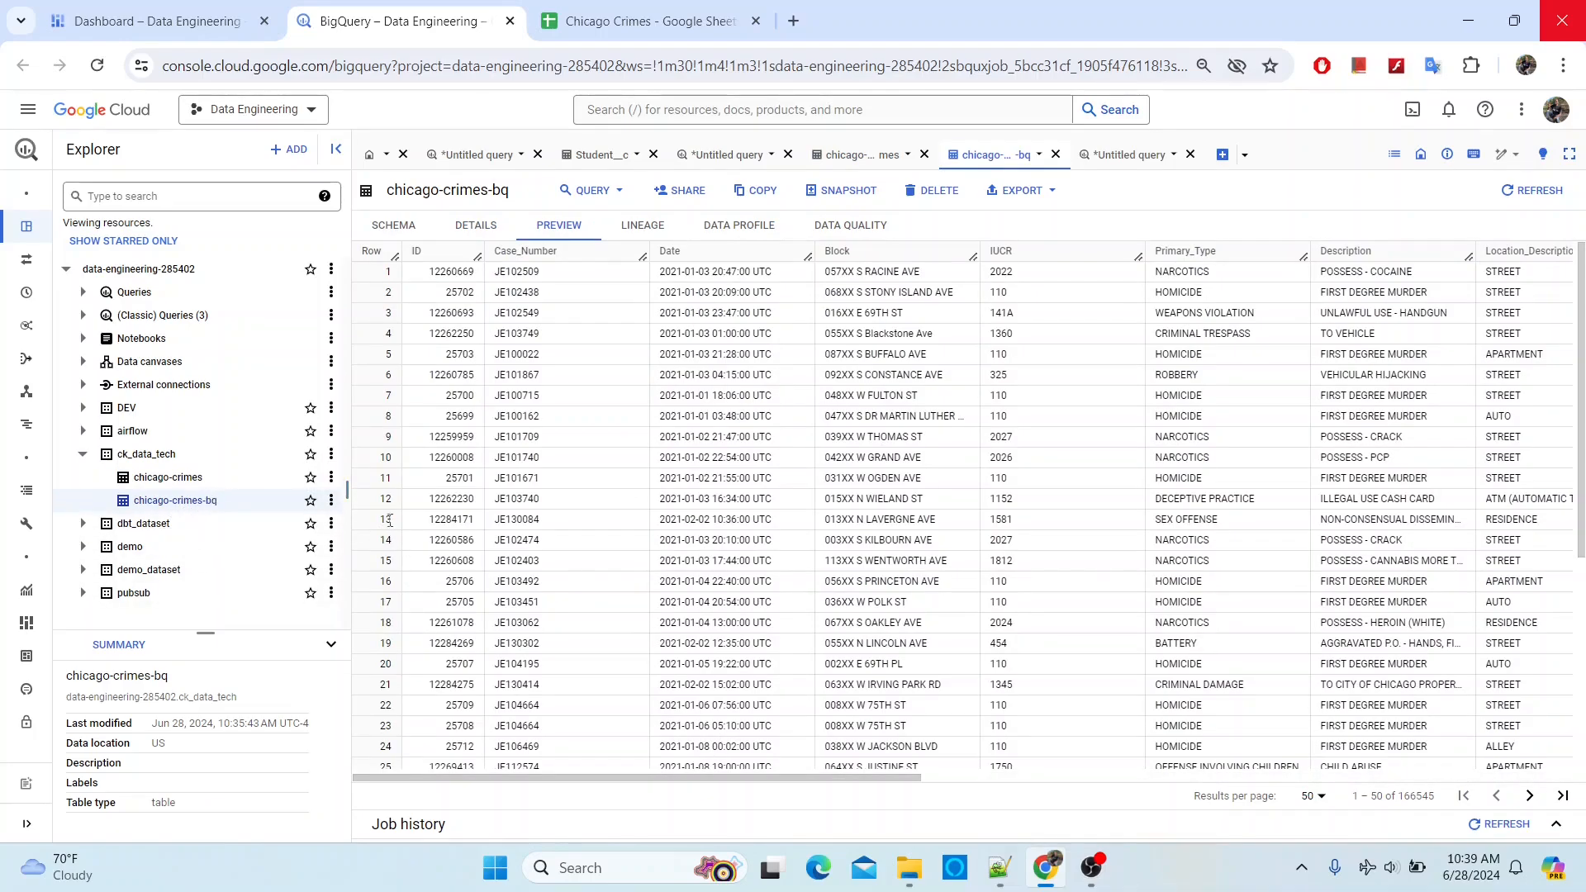
left_click_drag(349, 495, 418, 499)
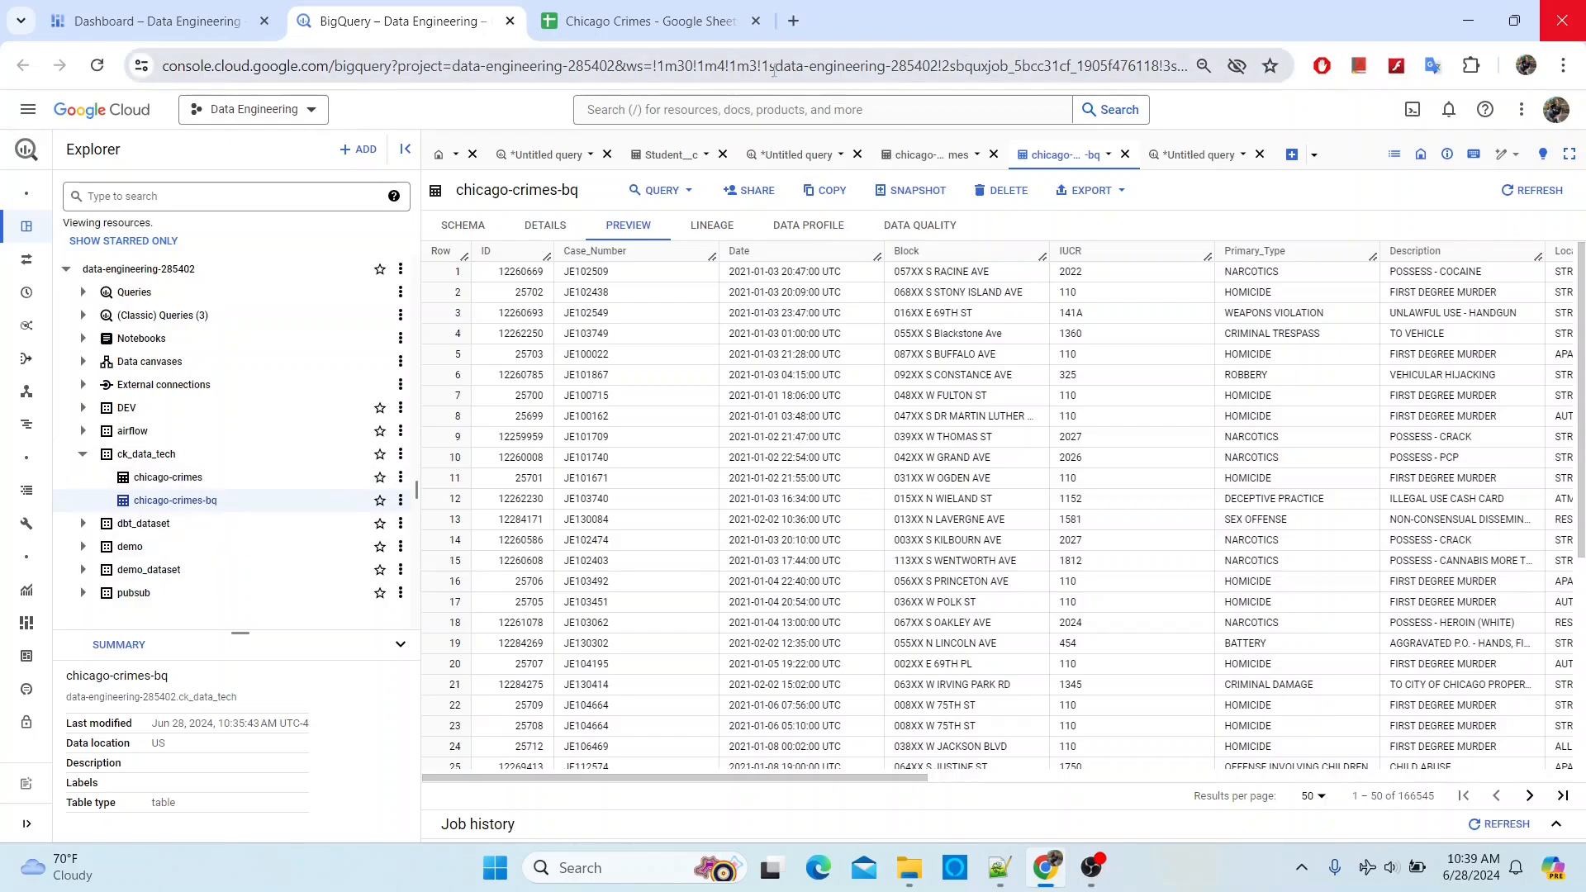
- Change the chicago-crimes query back to selecting all columns with * and begin a where clause on a new line
left_click(528, 156)
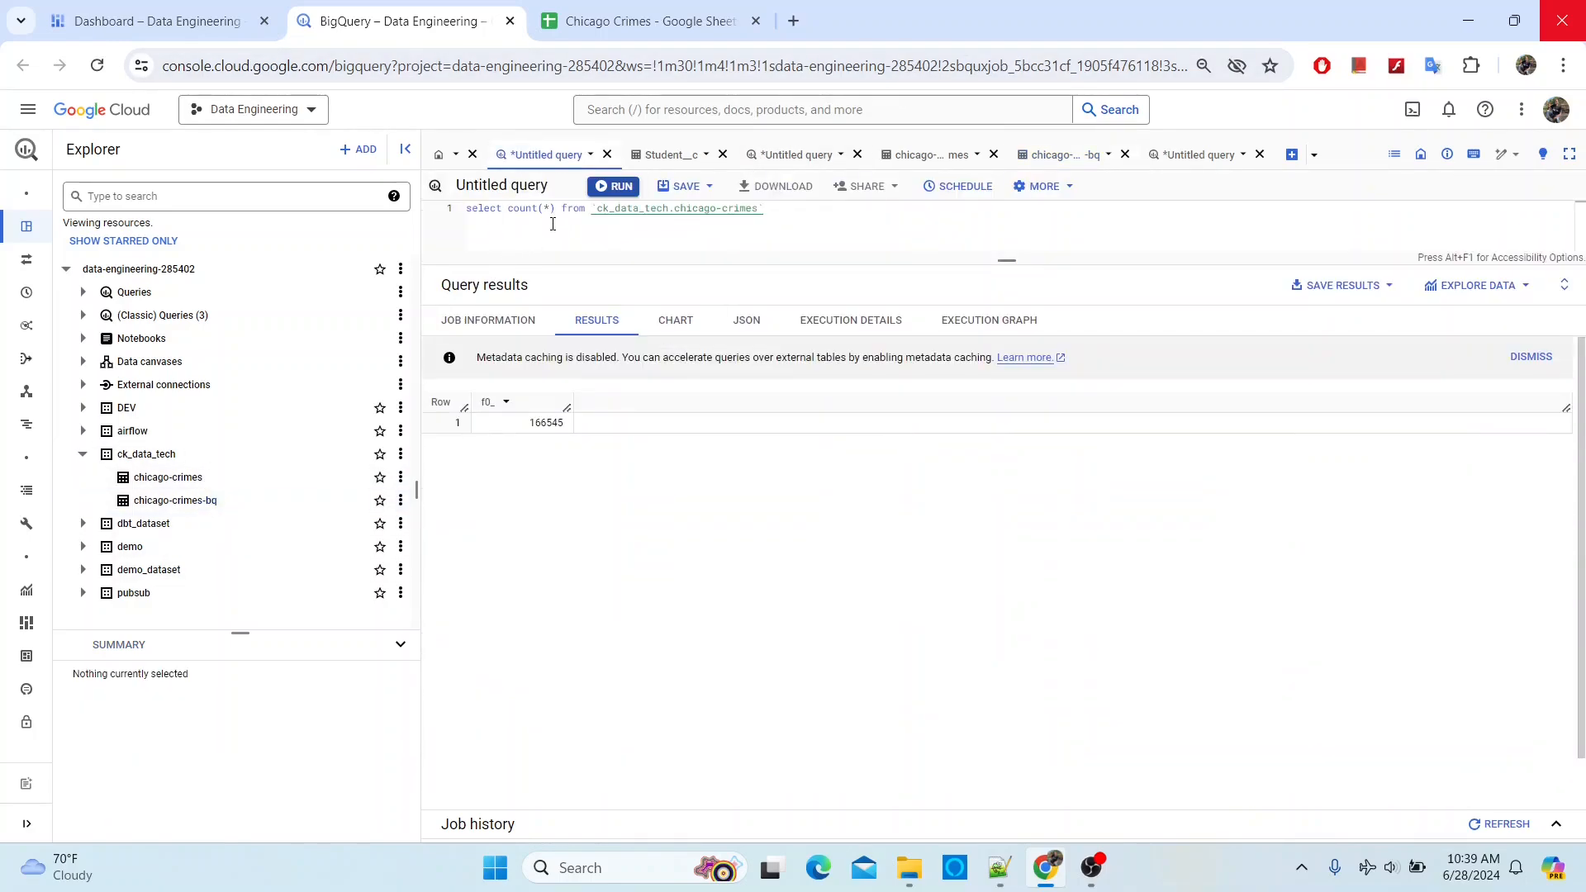
left_click_drag(556, 210, 512, 211)
type("*")
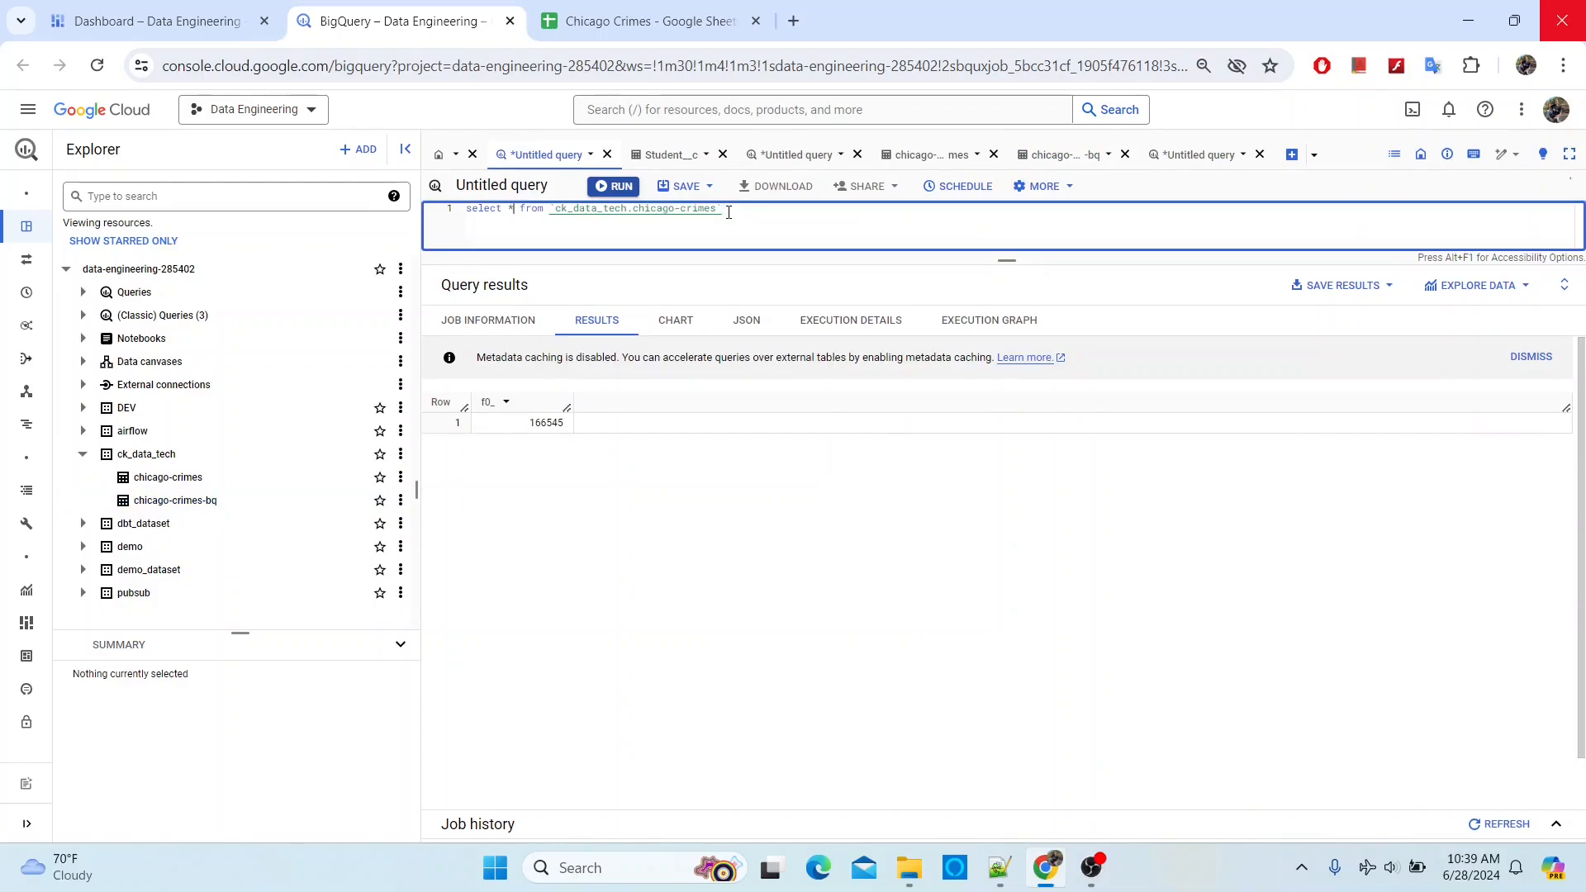
key("Return")
type("where")
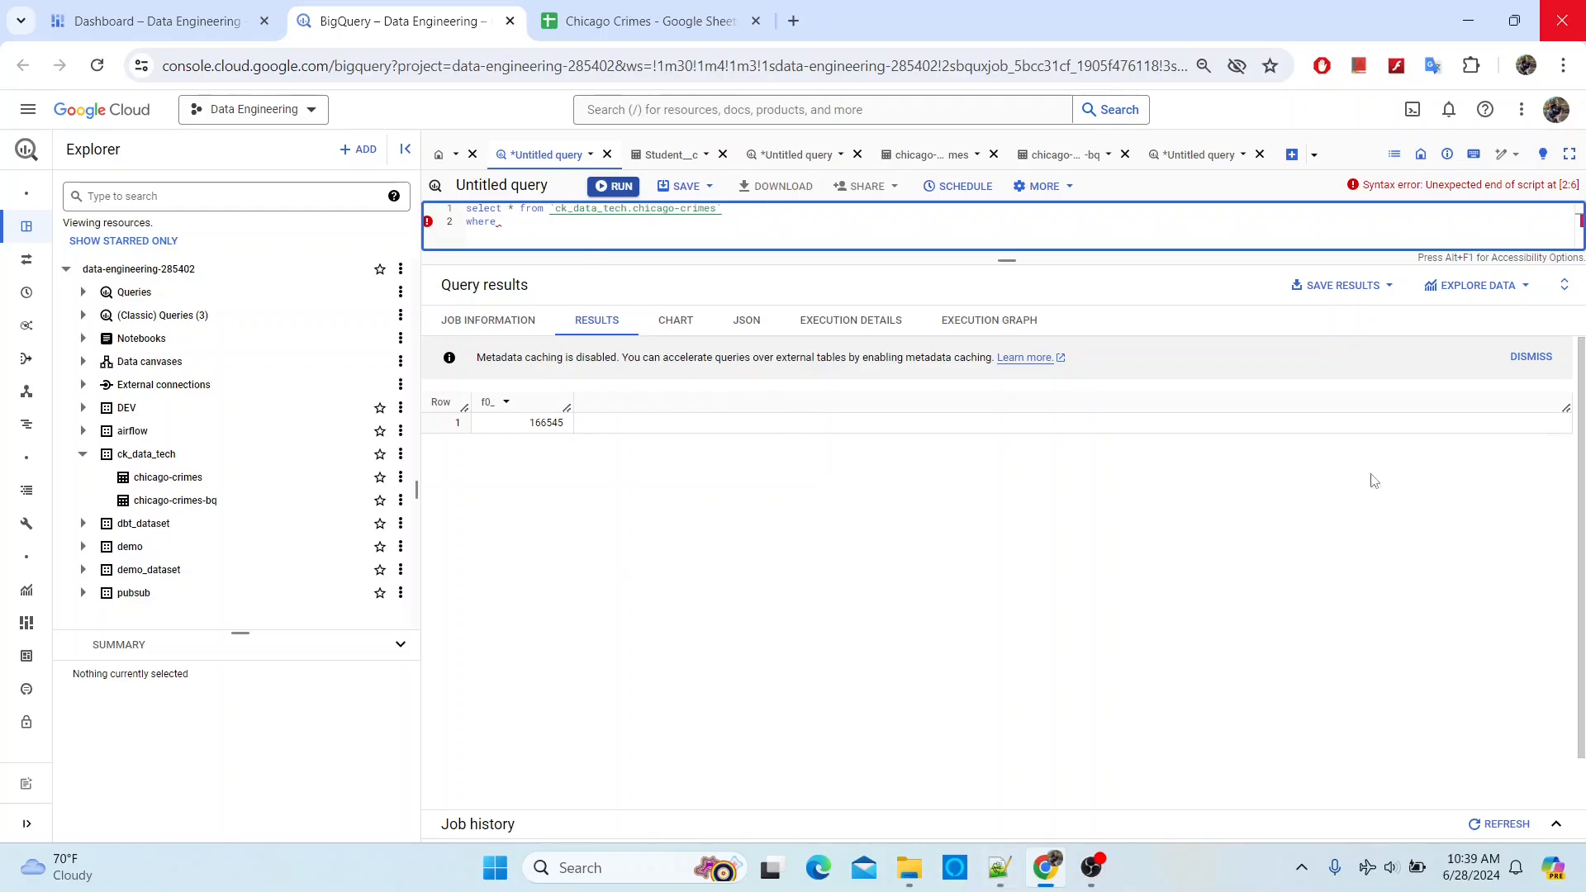
- Show the available destinations for saving the query results
left_click(1338, 286)
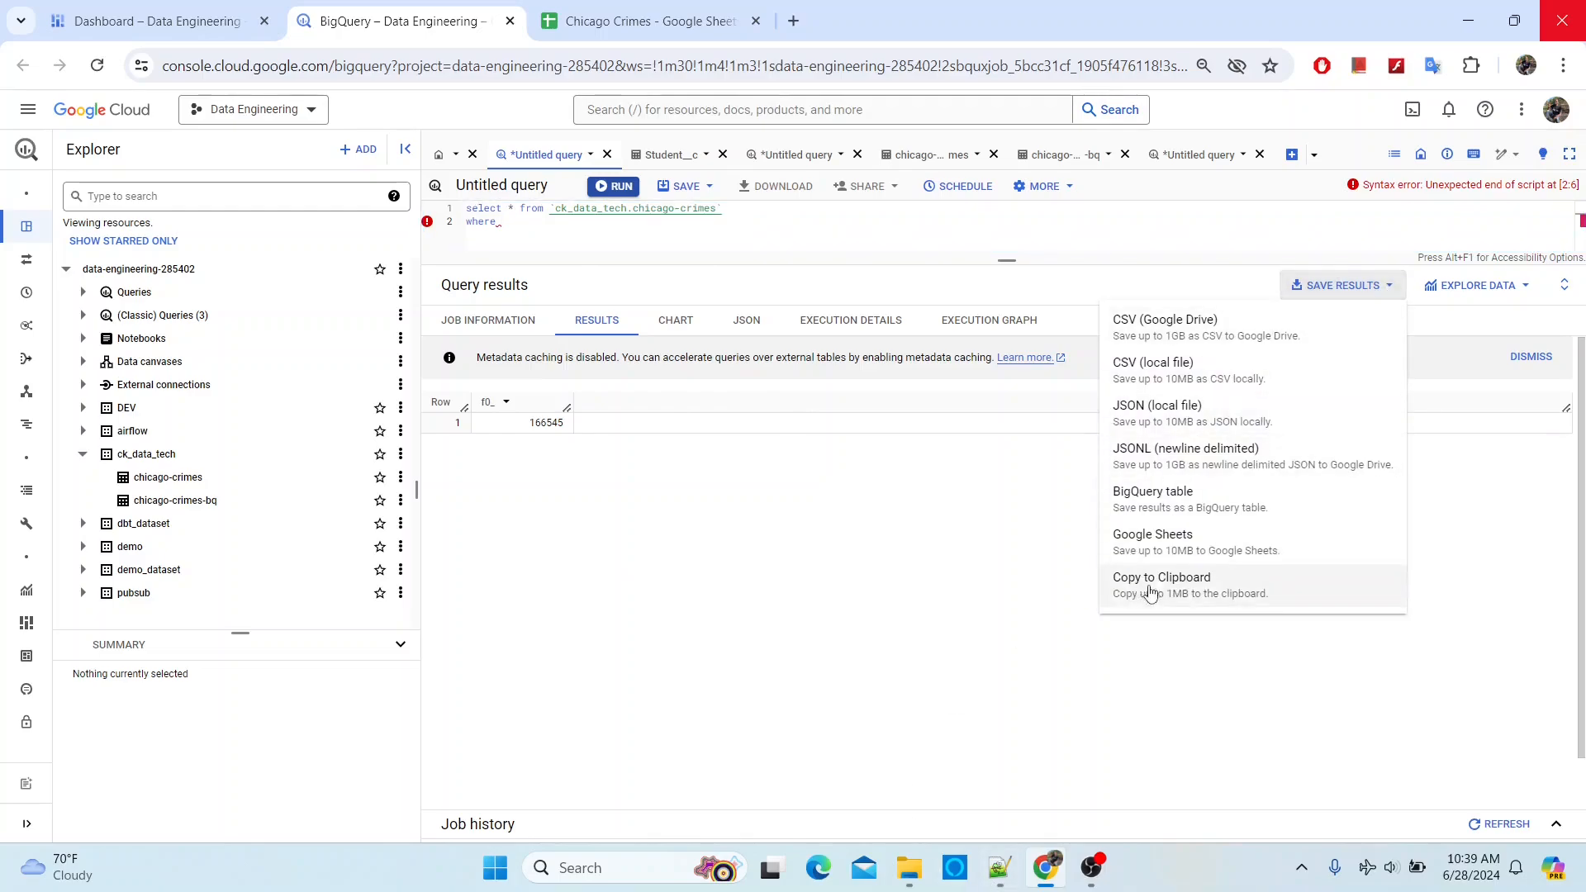